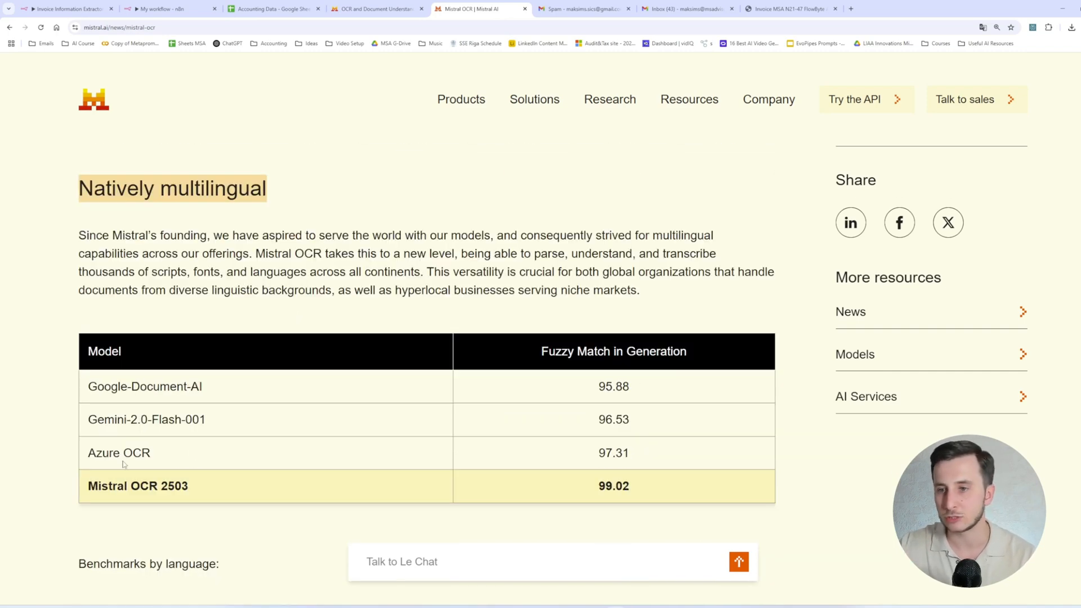
Review the Mistral OCR language benchmark table, comparing its scores with Azure OCR, Google Doc AI and Gemini across all listed languages.
scroll(123, 463, "down", 10)
scroll(1042, 456, "up", 4)
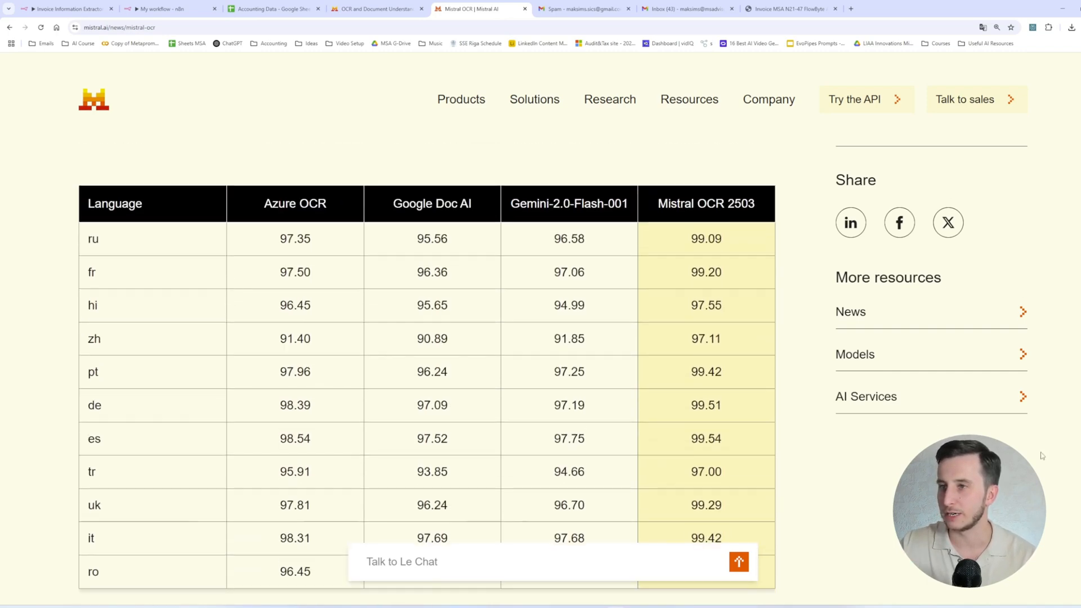
scroll(288, 290, "up", 2)
left_click_drag(97, 209, 218, 213)
left_click(222, 213)
scroll(333, 258, "down", 2)
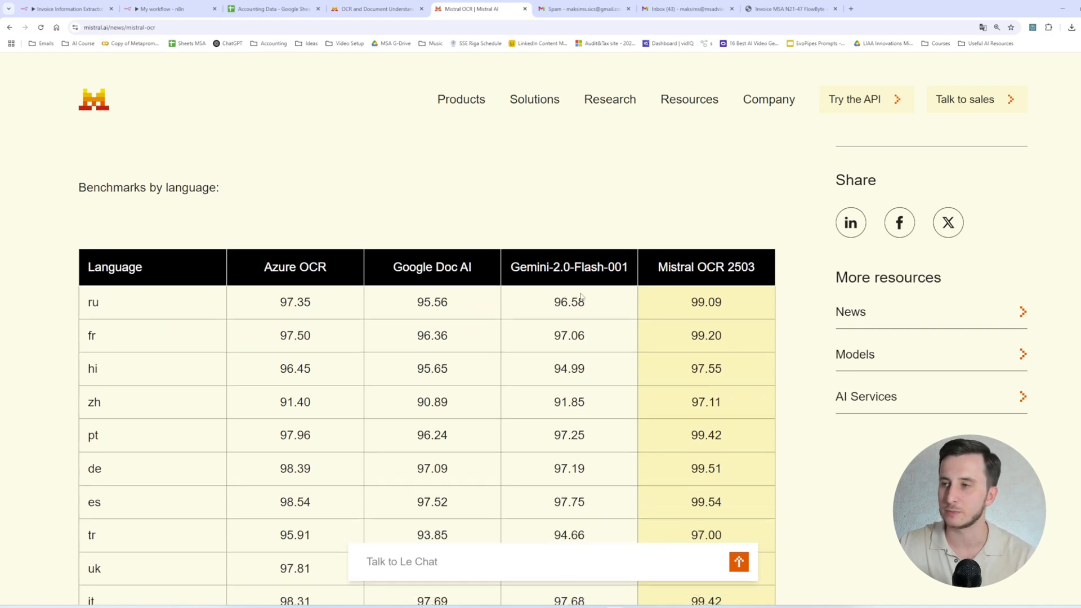
left_click_drag(708, 240, 715, 405)
left_click(102, 286)
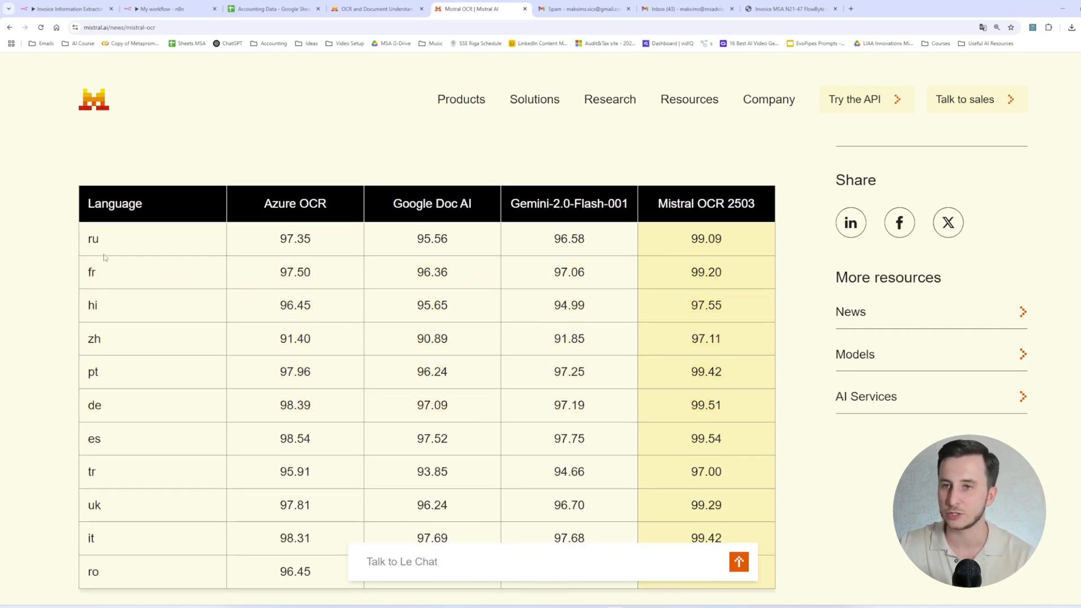
scroll(788, 332, "down", 4)
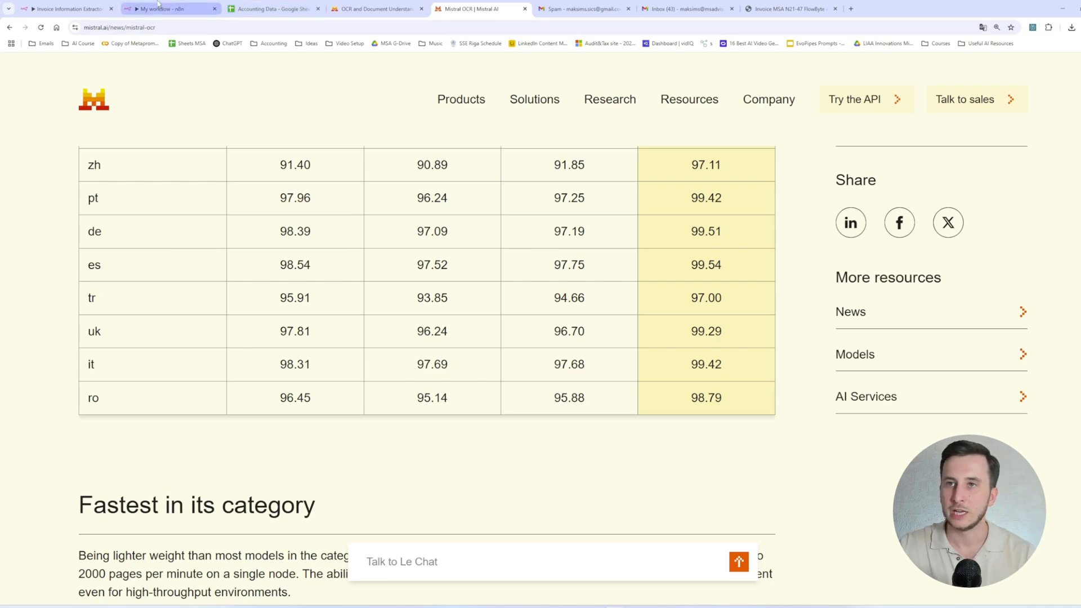
Switch to the Invoice Information Extractor workflow in n8n and check its name.
left_click(66, 9)
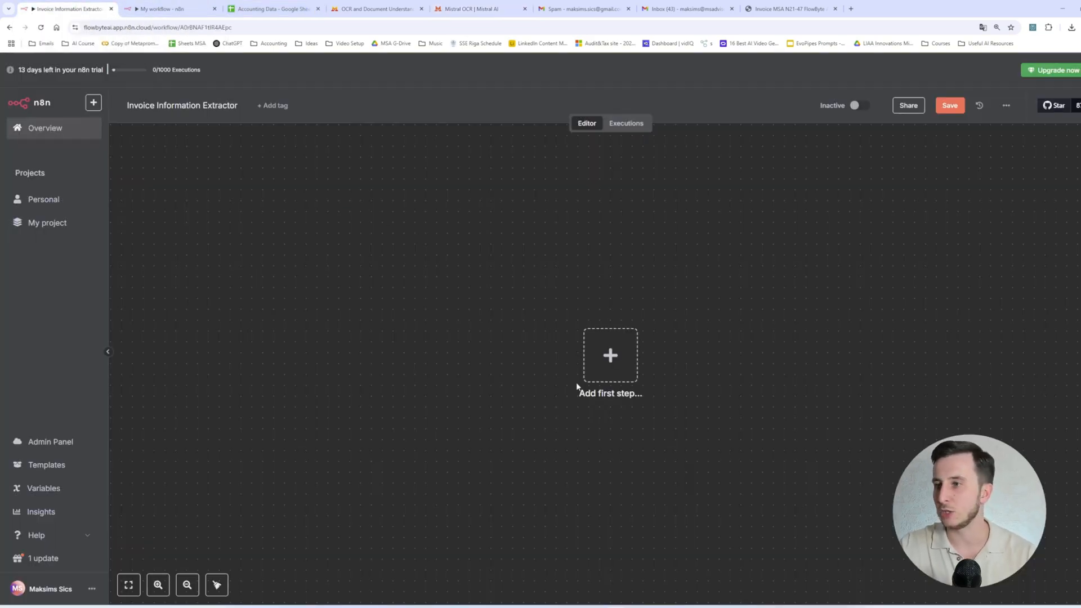
left_click_drag(675, 313, 632, 319)
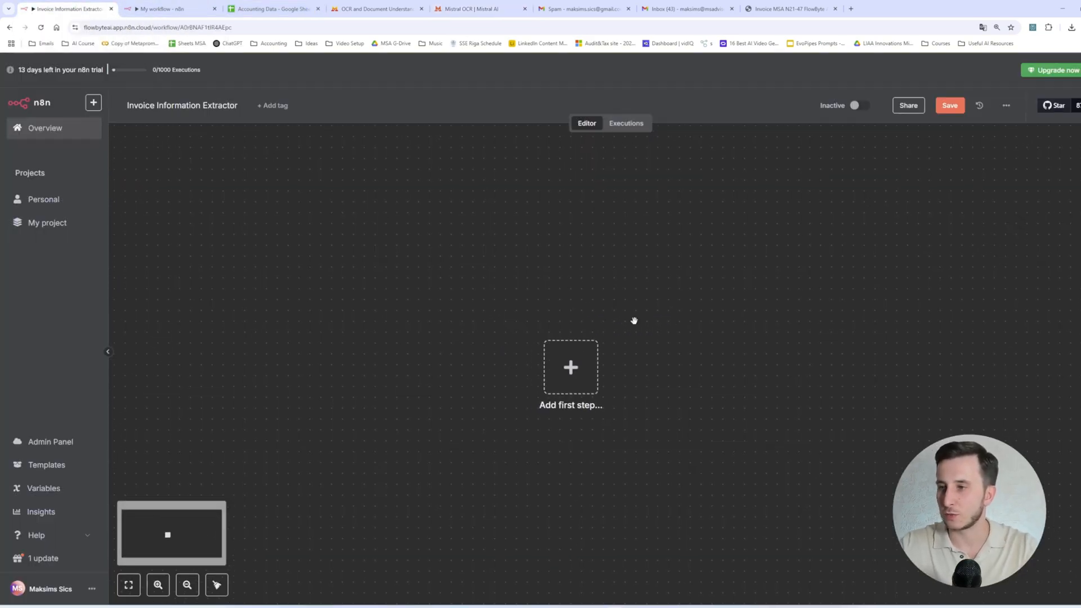
left_click(181, 103)
double_click(186, 103)
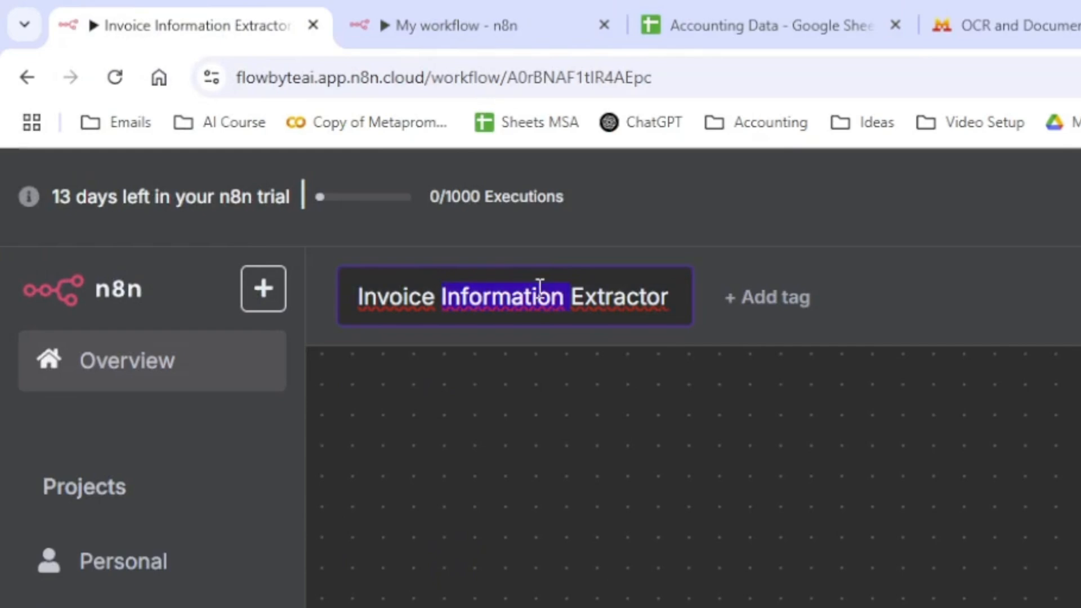
left_click(593, 295)
double_click(669, 298)
key("ctrl+a")
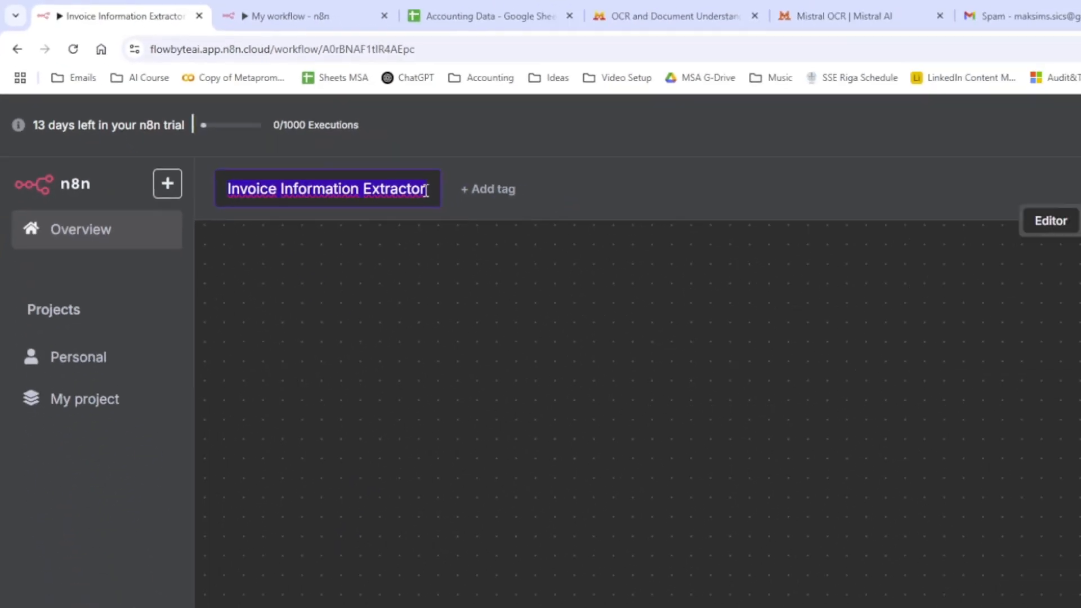
left_click(540, 357)
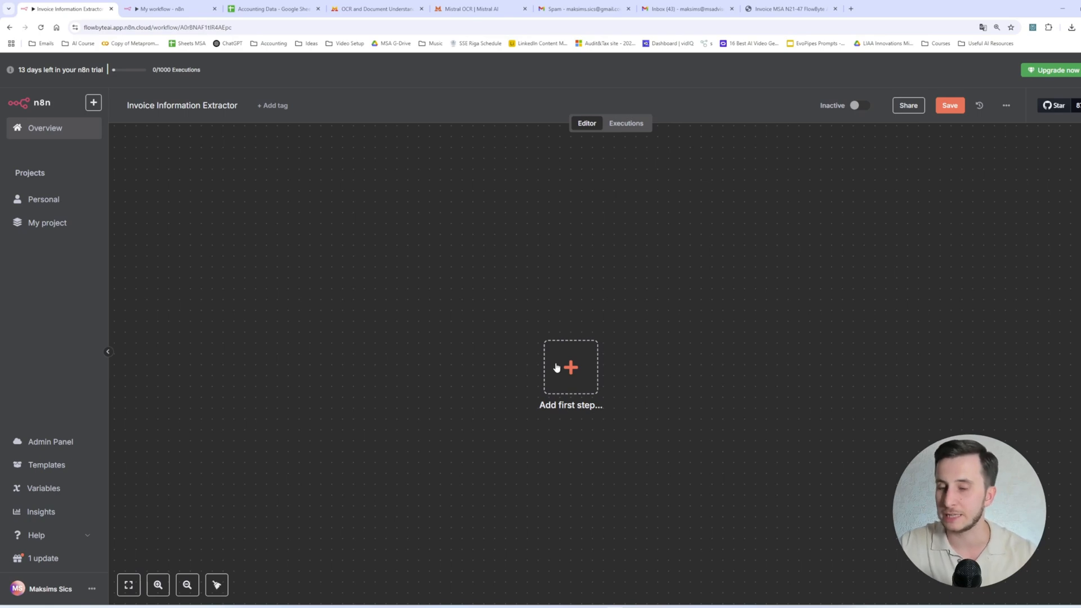
Add a Gmail Trigger for received messages as the first step of the workflow.
left_click(575, 370)
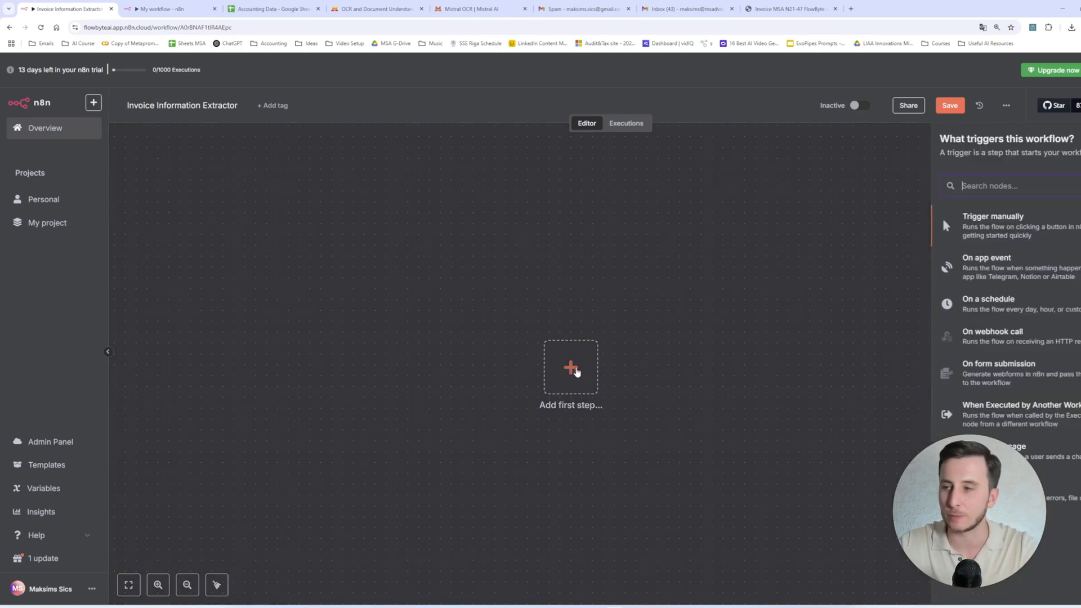
type("gma")
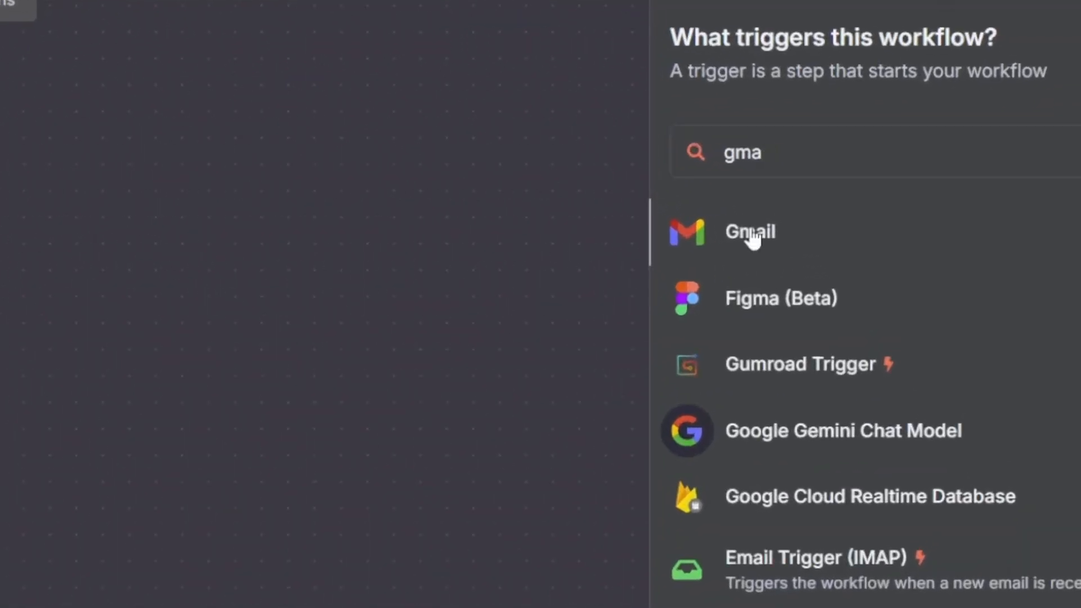
left_click(753, 239)
left_click(812, 246)
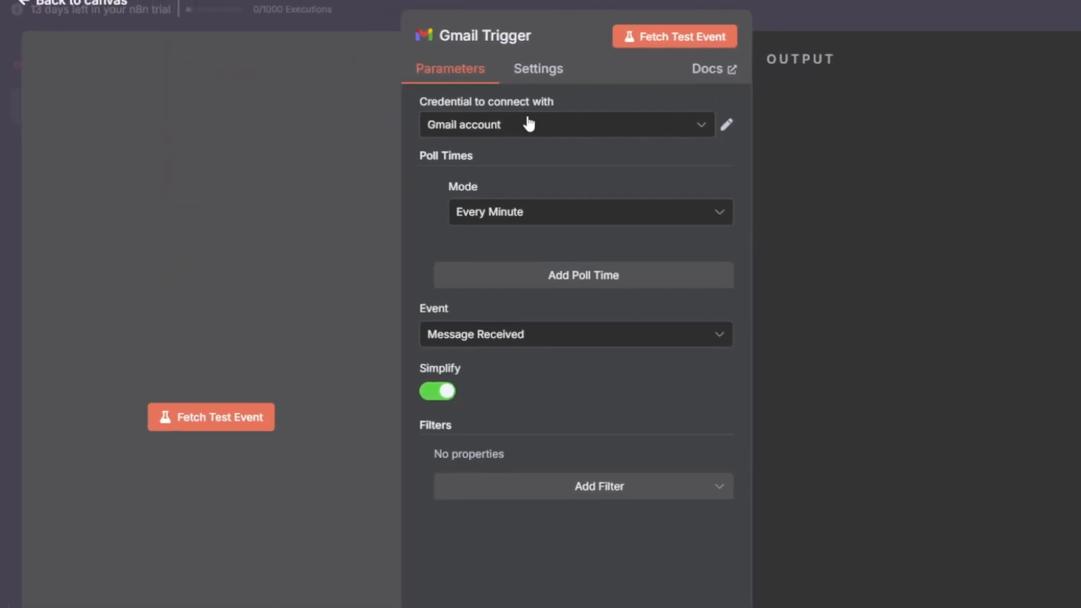
left_click(728, 125)
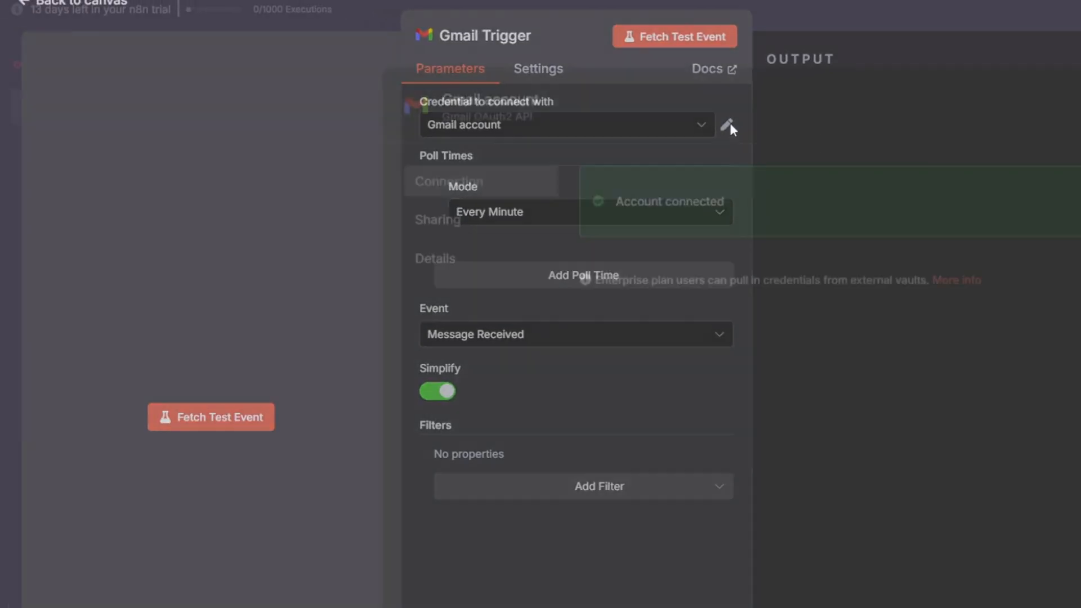
left_click(936, 229)
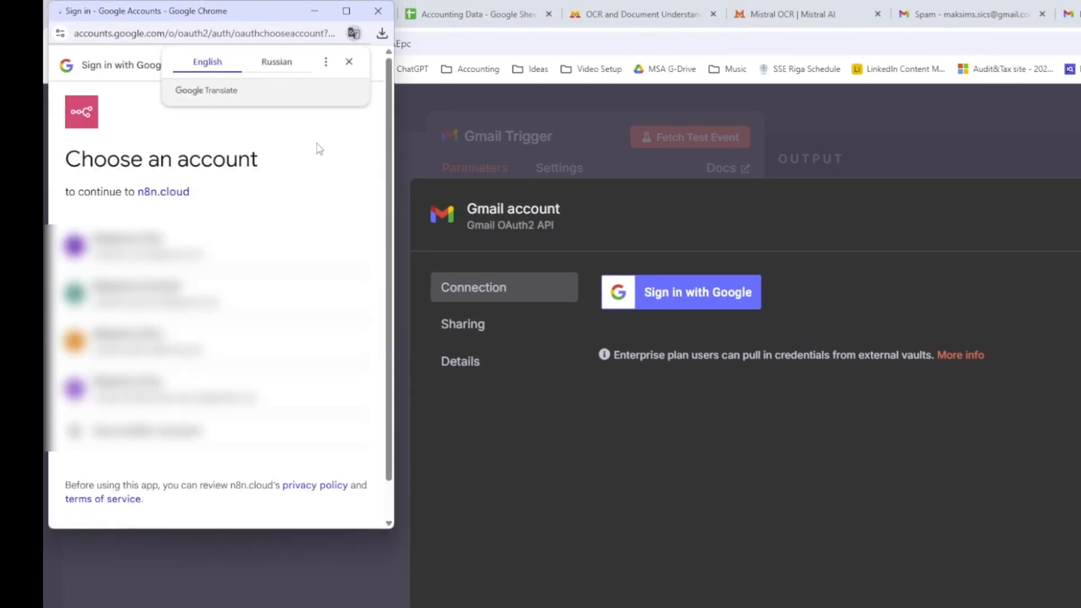
left_click(384, 11)
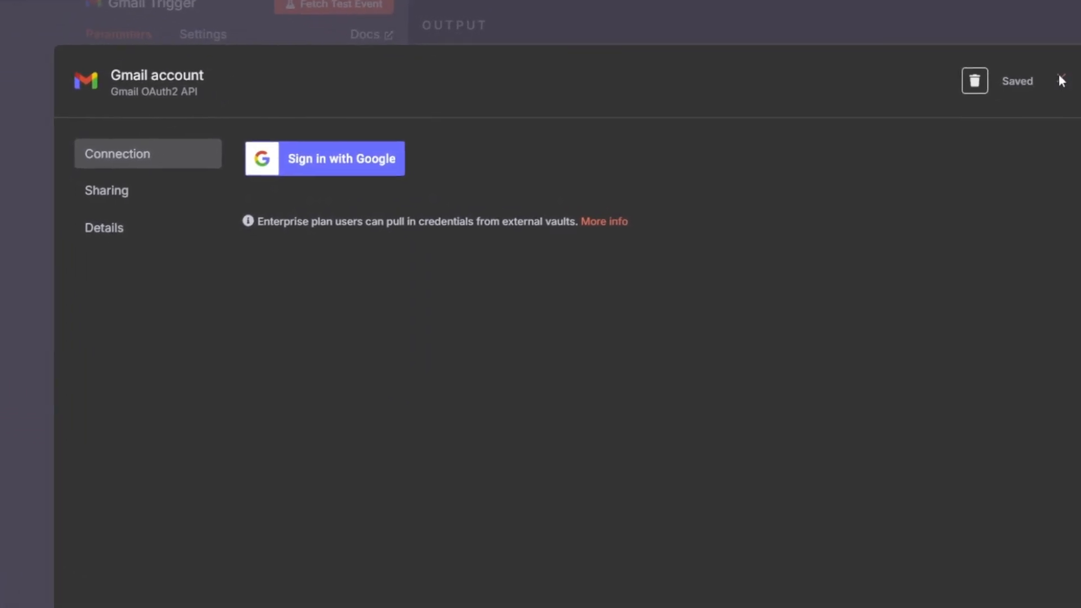
left_click(1058, 80)
left_click(632, 430)
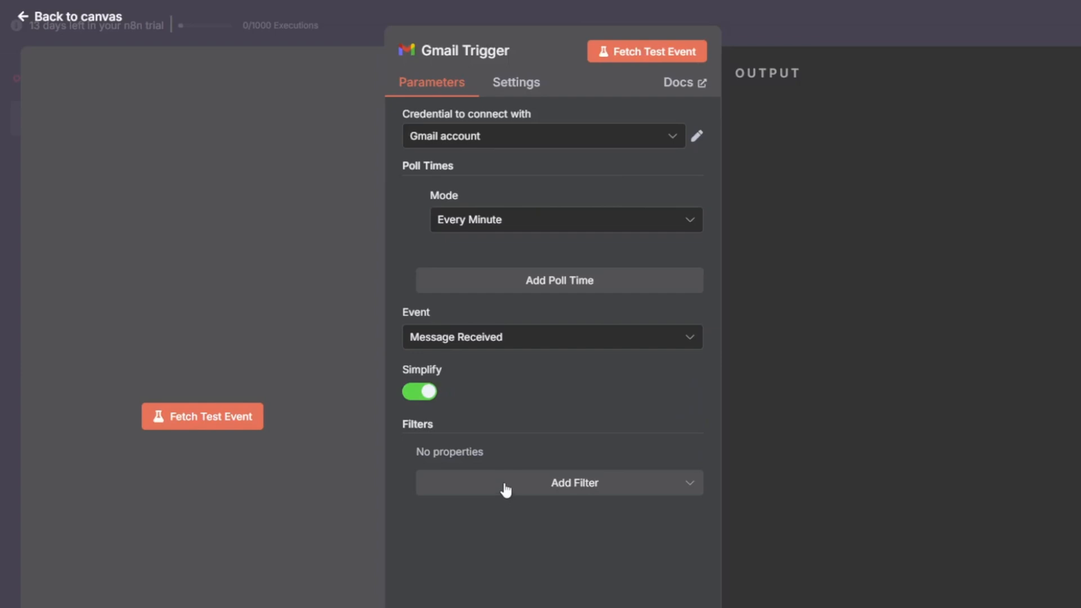
Turn off Simplify in the Gmail Trigger, then add and enable the Download Attachments option.
left_click(427, 391)
left_click(537, 569)
left_click(434, 559)
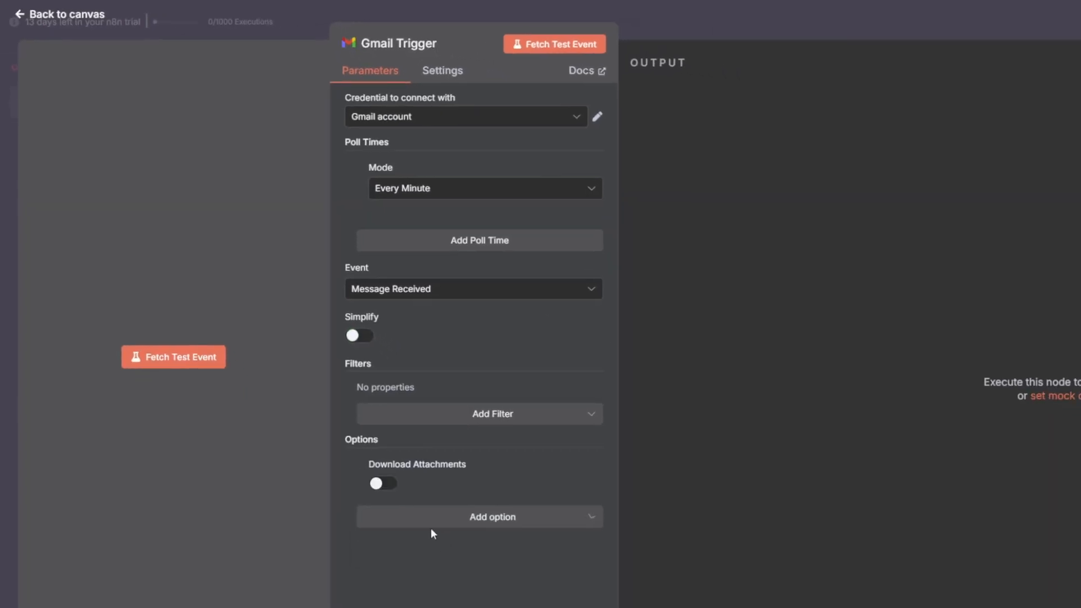
left_click(387, 489)
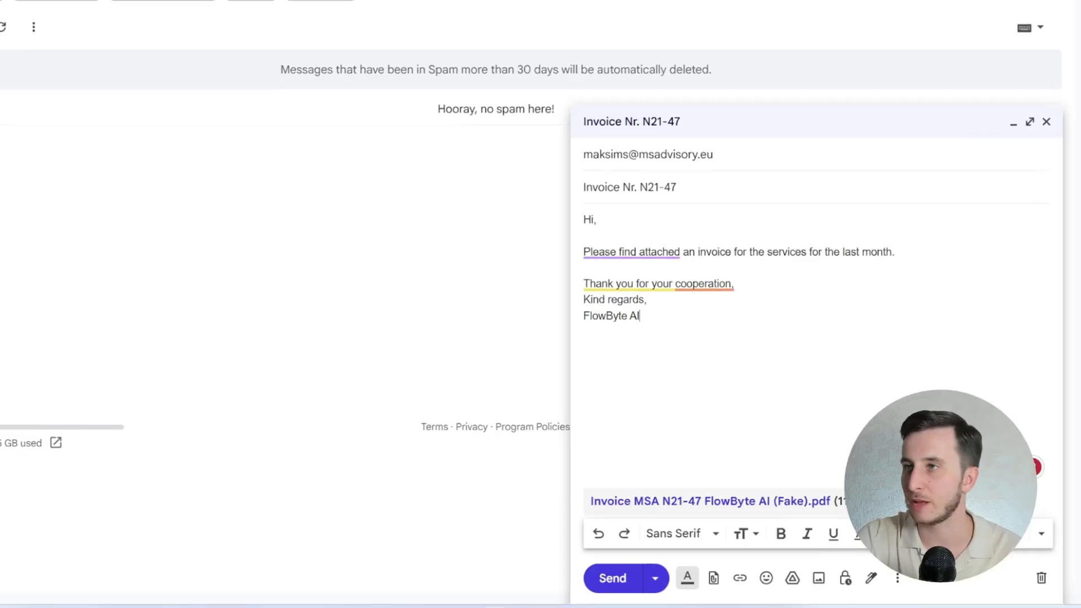
Review the recipient, subject and body of the drafted invoice email in Gmail.
left_click(732, 154)
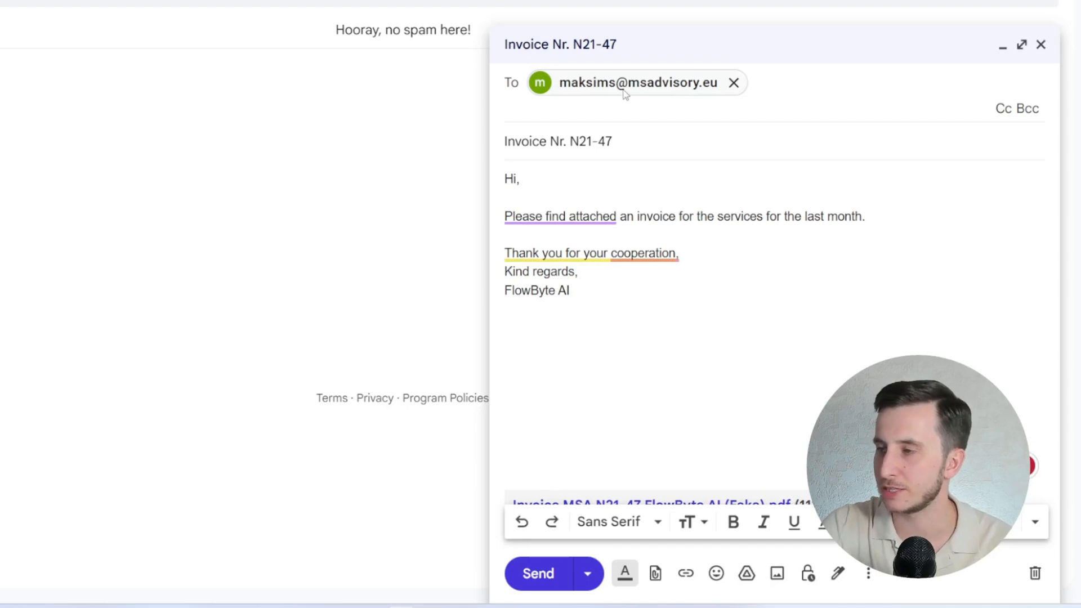
left_click(578, 143)
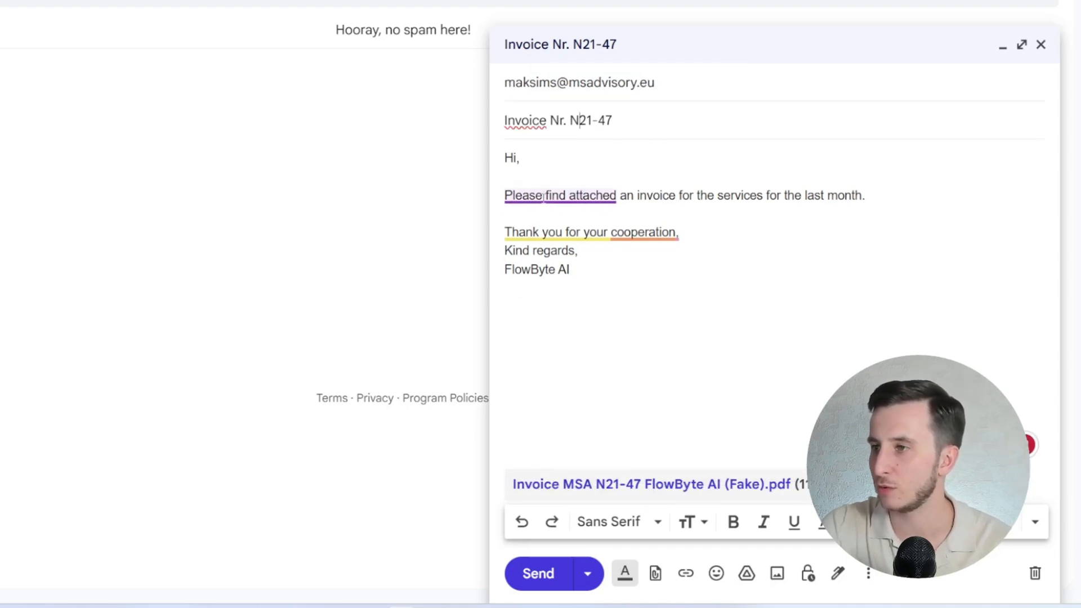
left_click(641, 318)
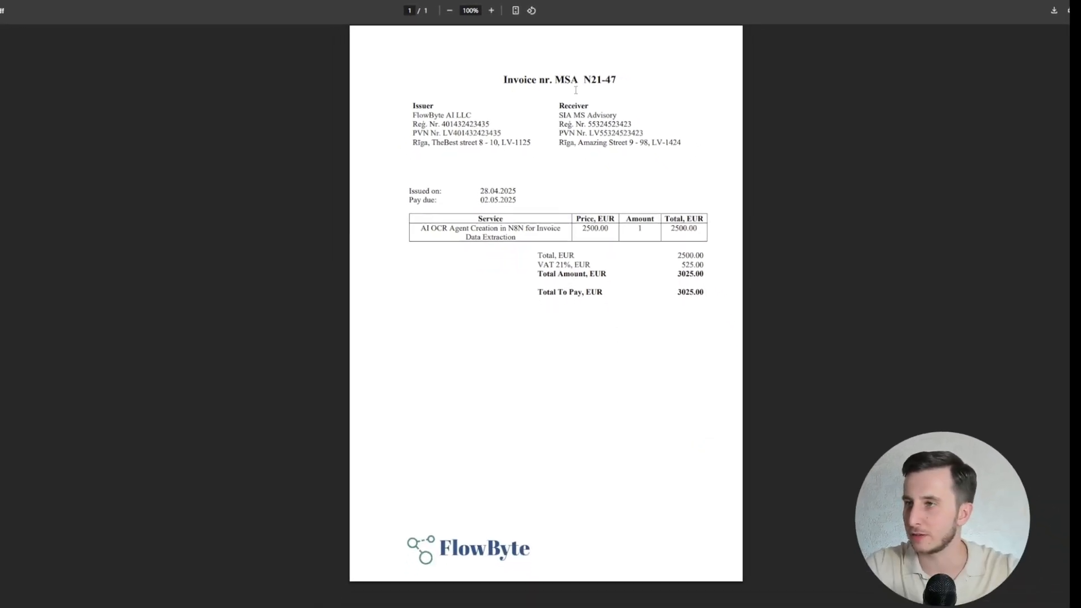
Examine the invoice PDF, including its issuer and receiver details, dates, service line, VAT and total amounts.
scroll(575, 90, "up", 5)
left_click_drag(101, 135, 568, 135)
scroll(328, 186, "down", 4)
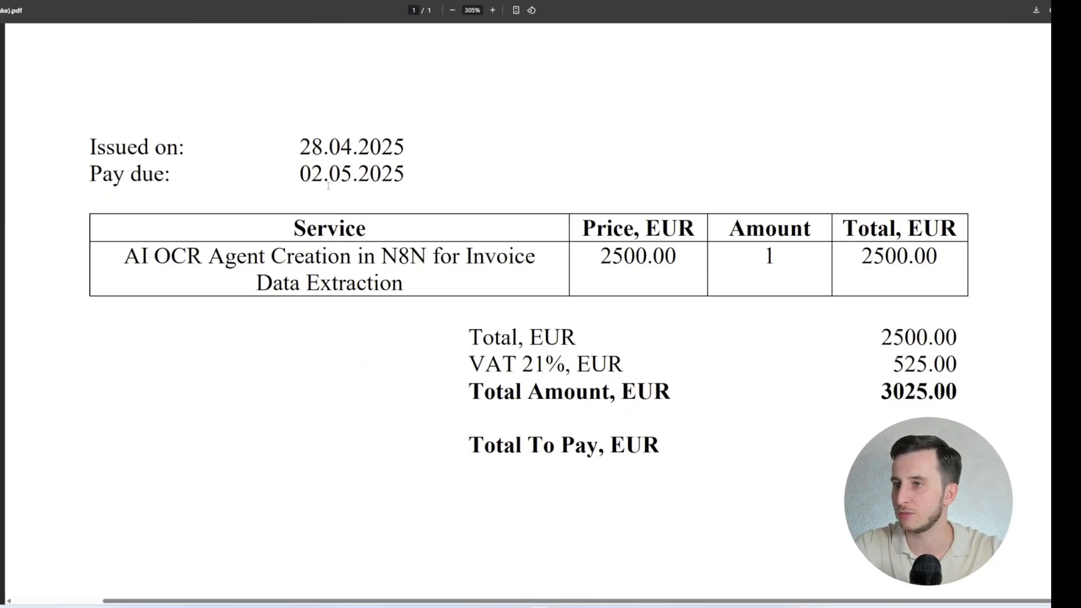
left_click_drag(294, 231, 466, 258)
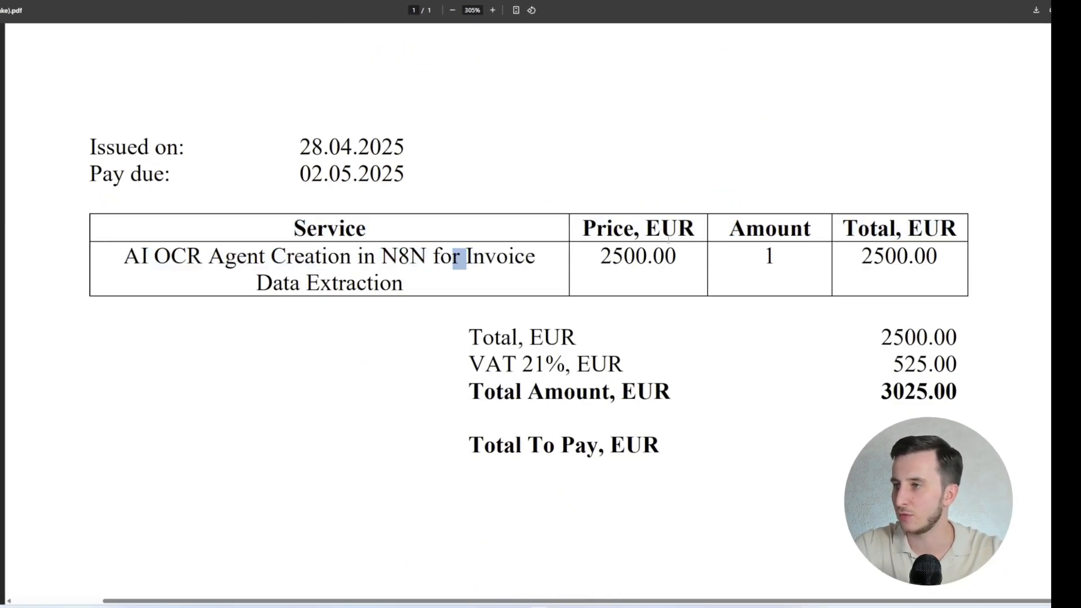
left_click_drag(871, 338, 917, 444)
left_click(773, 305)
scroll(774, 304, "down", 1)
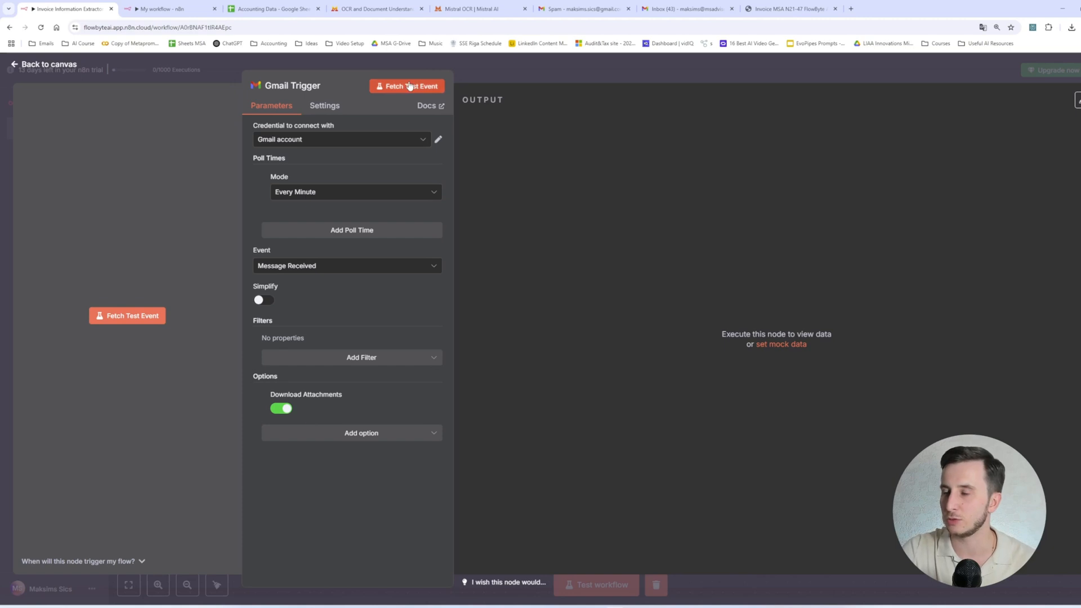
Send the drafted invoice email from Gmail and open the received message in the recipient's inbox.
left_click(597, 7)
left_click(707, 582)
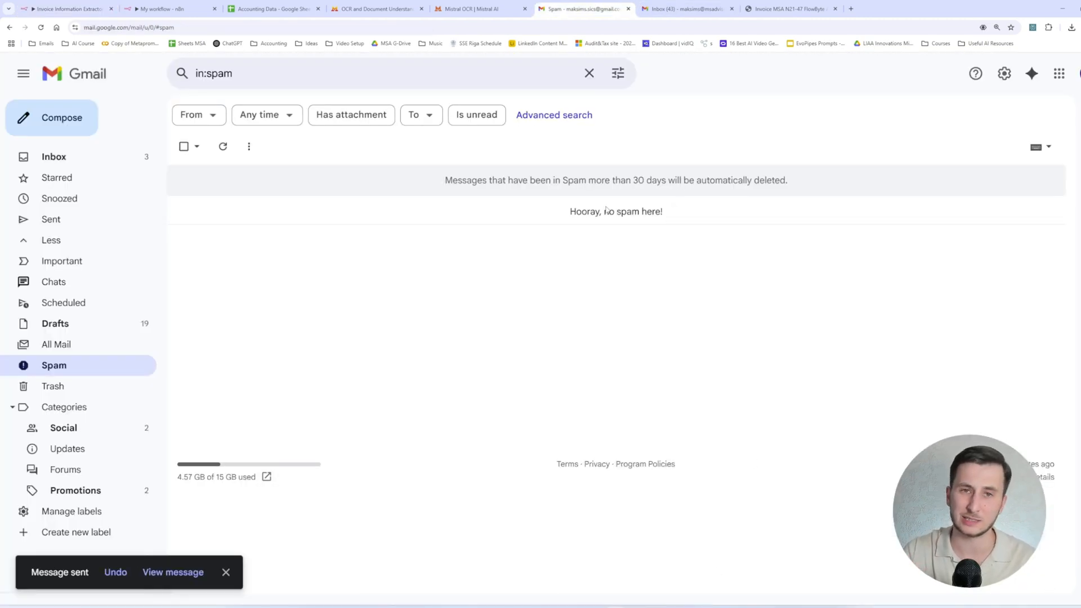
left_click(655, 9)
left_click(524, 141)
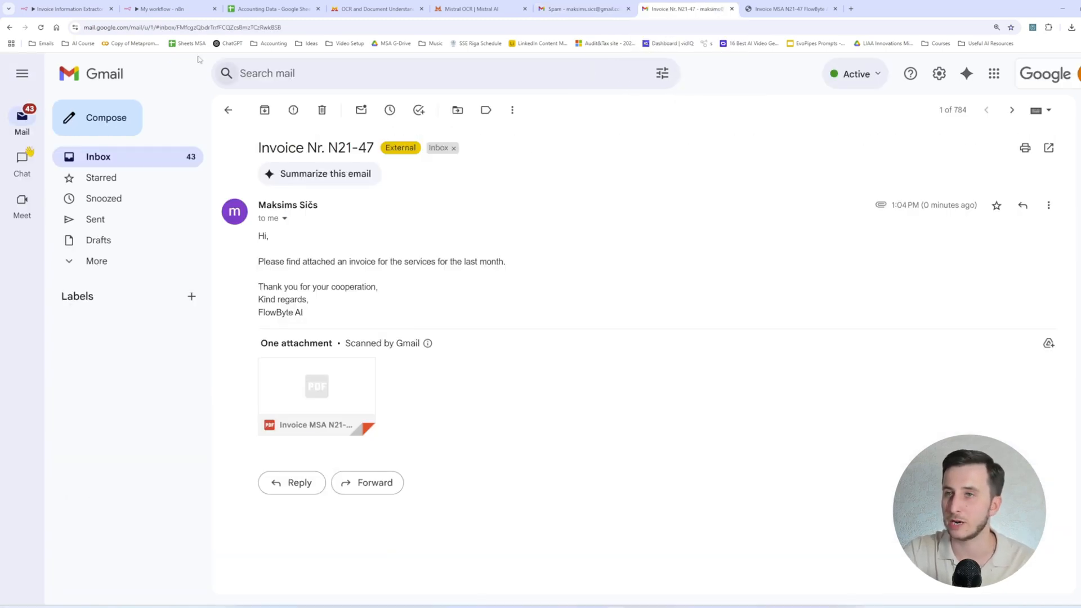
Switch back to the n8n workflow, fetch a test event for the Gmail Trigger and display its output as JSON.
left_click(68, 9)
left_click(405, 84)
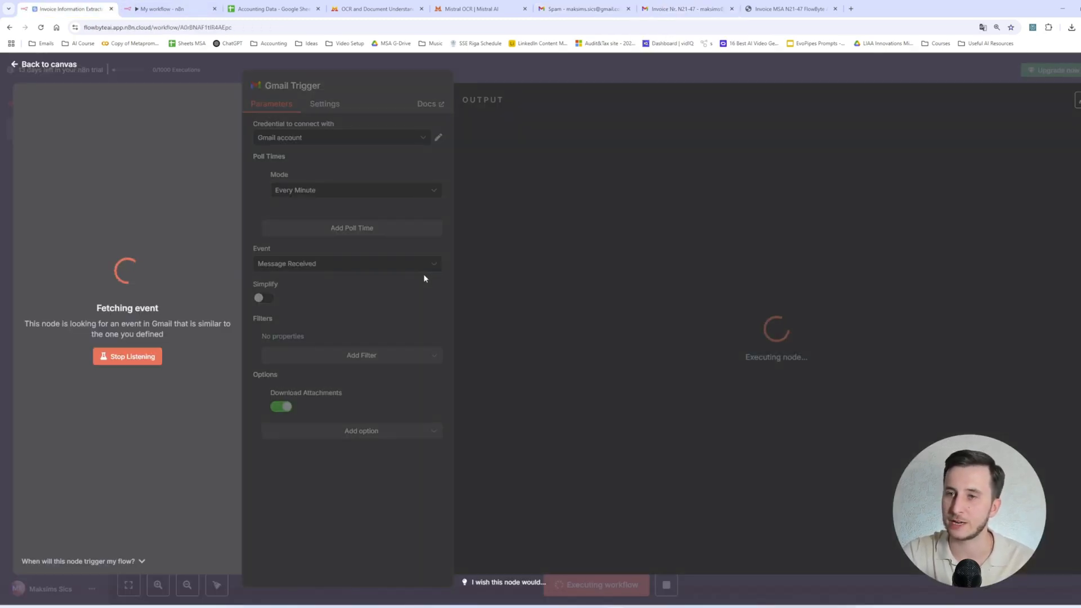
left_click(983, 100)
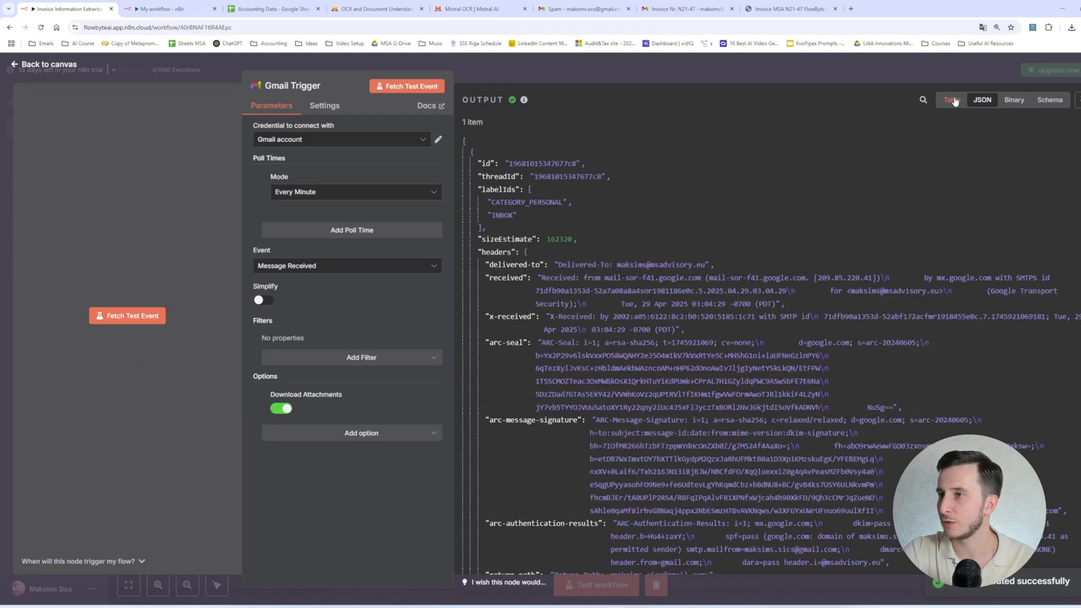
Examine the trigger's JSON data and binary PDF attachment, then return to the workflow canvas.
left_click(953, 100)
left_click(982, 101)
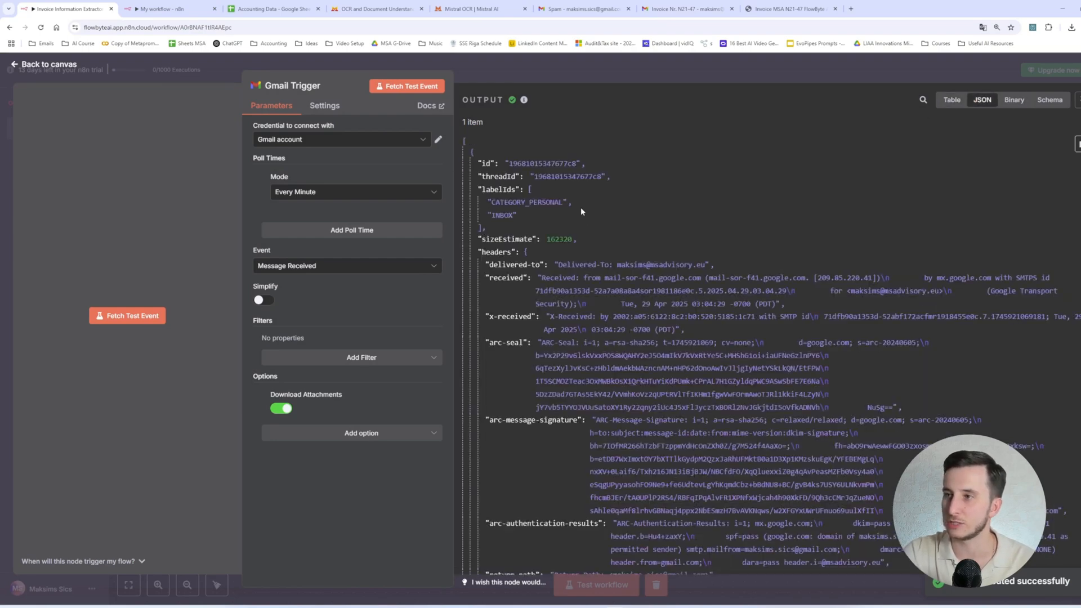
left_click_drag(580, 208, 726, 418)
left_click(726, 419)
left_click(1013, 100)
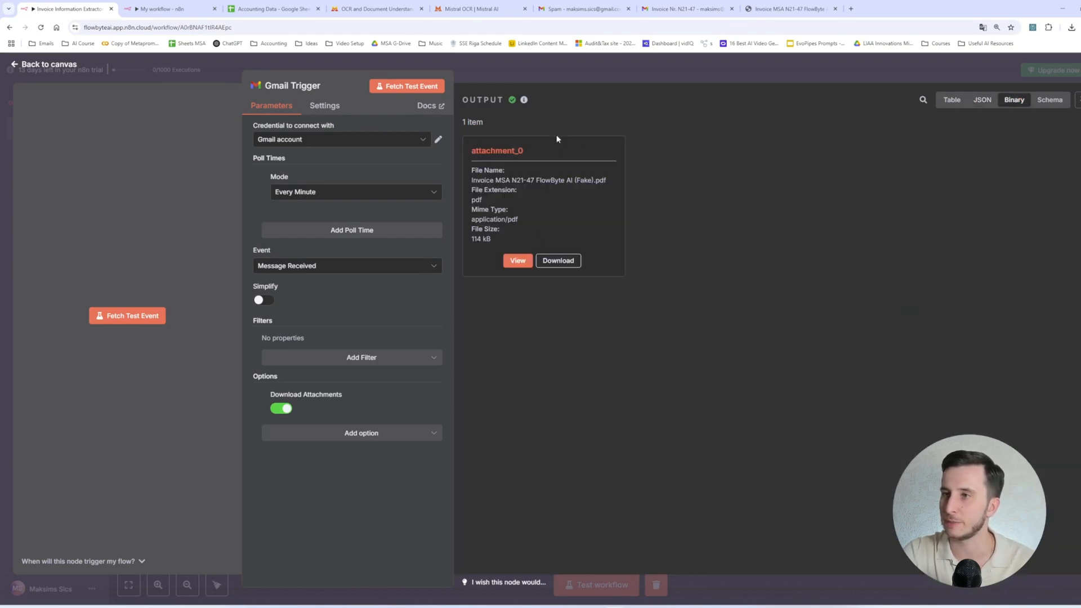
left_click(522, 71)
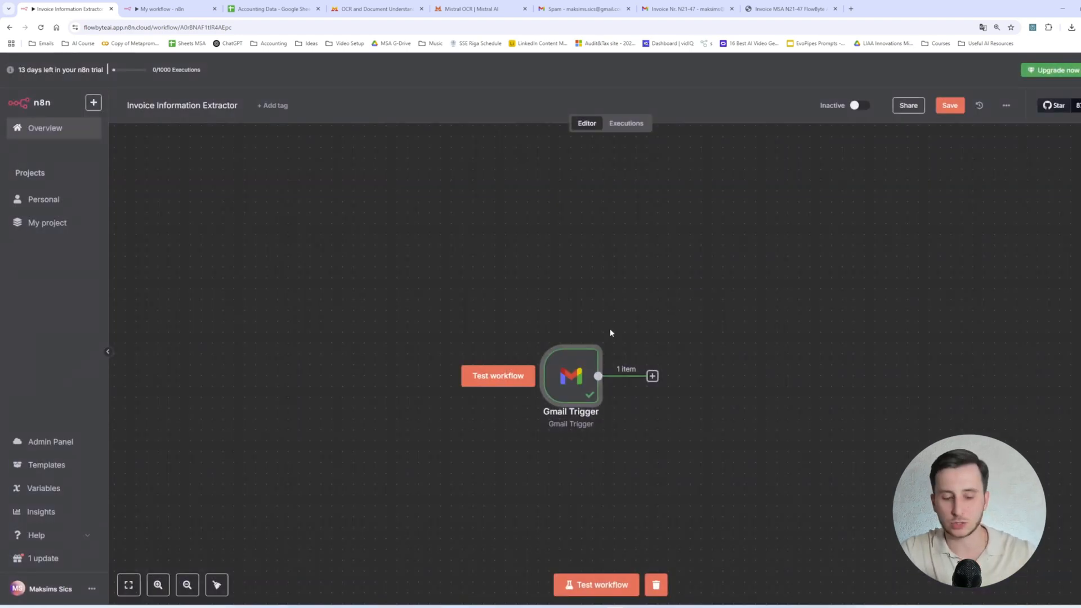
left_click_drag(752, 346, 526, 229)
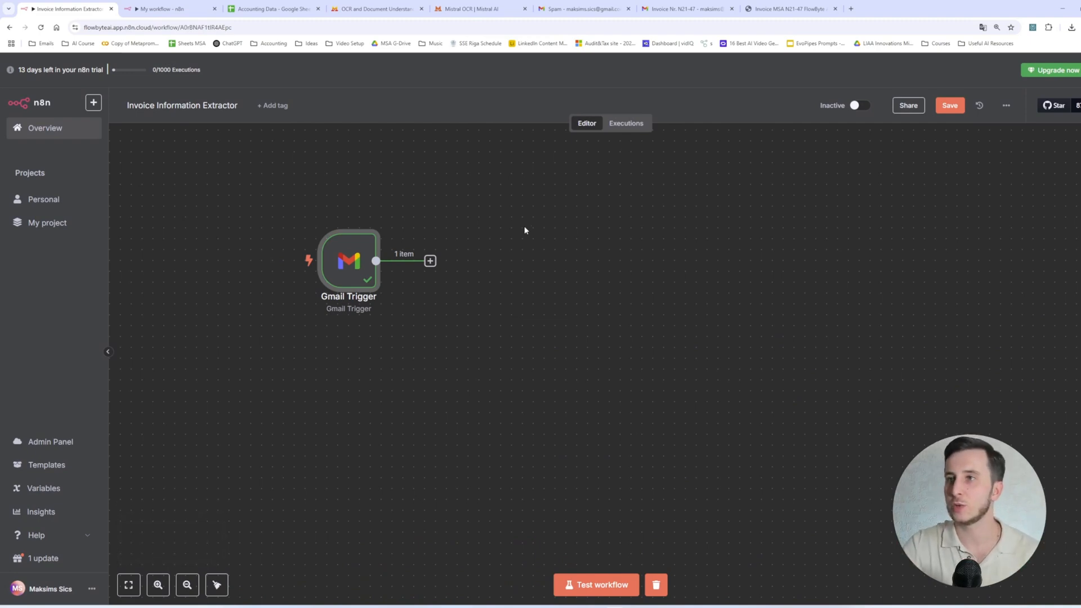
Open the Mistral OCR and Document Understanding documentation and view the Python example for uploading a PDF file.
left_click(369, 7)
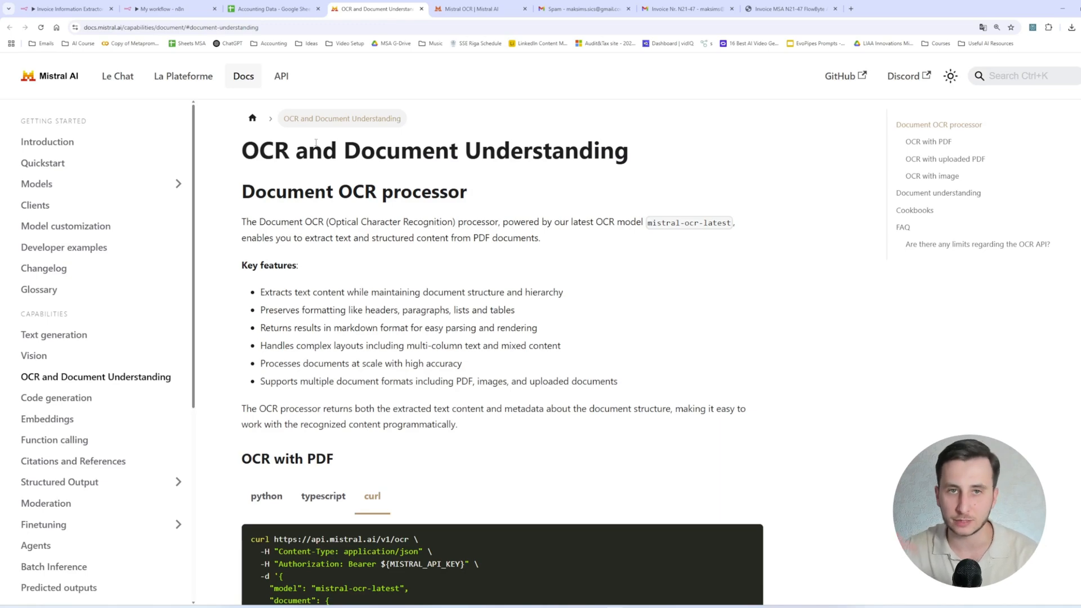
scroll(315, 143, "down", 8)
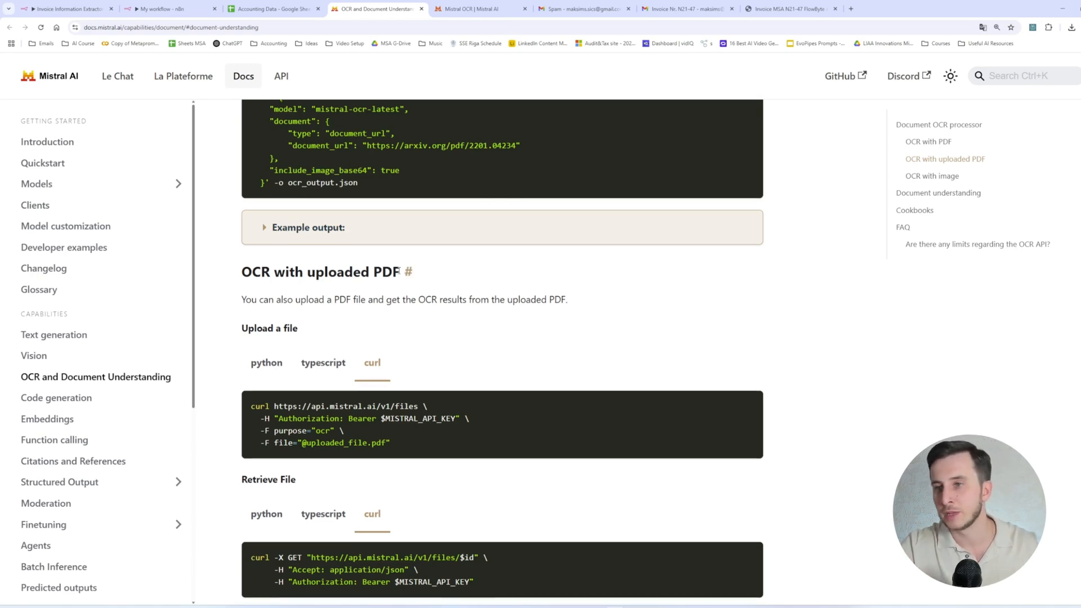
scroll(323, 307, "down", 1)
left_click(289, 336)
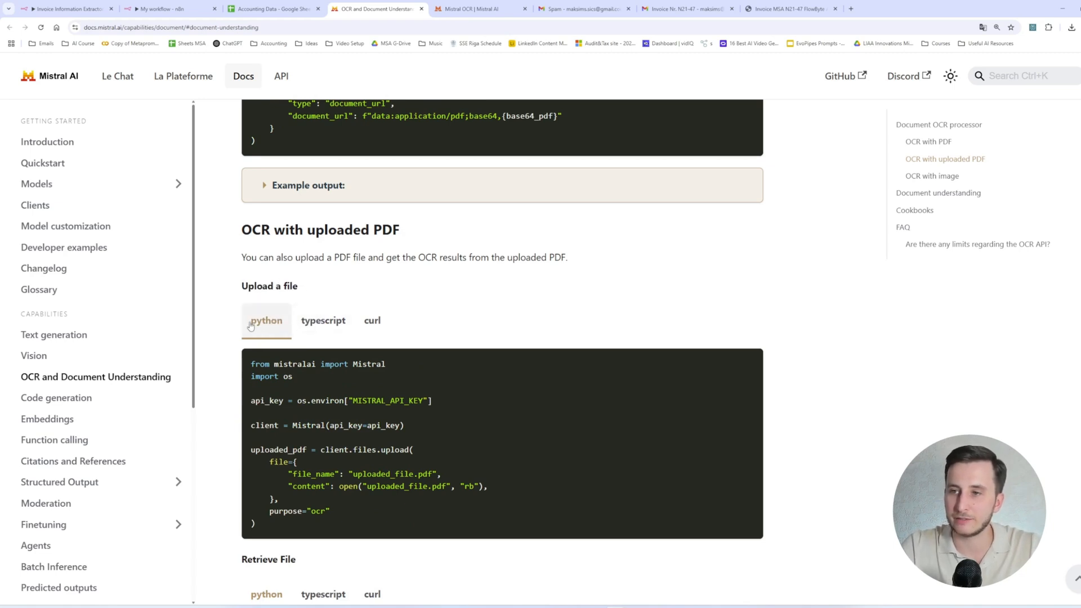
Display the curl example for uploading a file, and add an HTTP Request node after the Gmail Trigger in the n8n workflow.
left_click(372, 321)
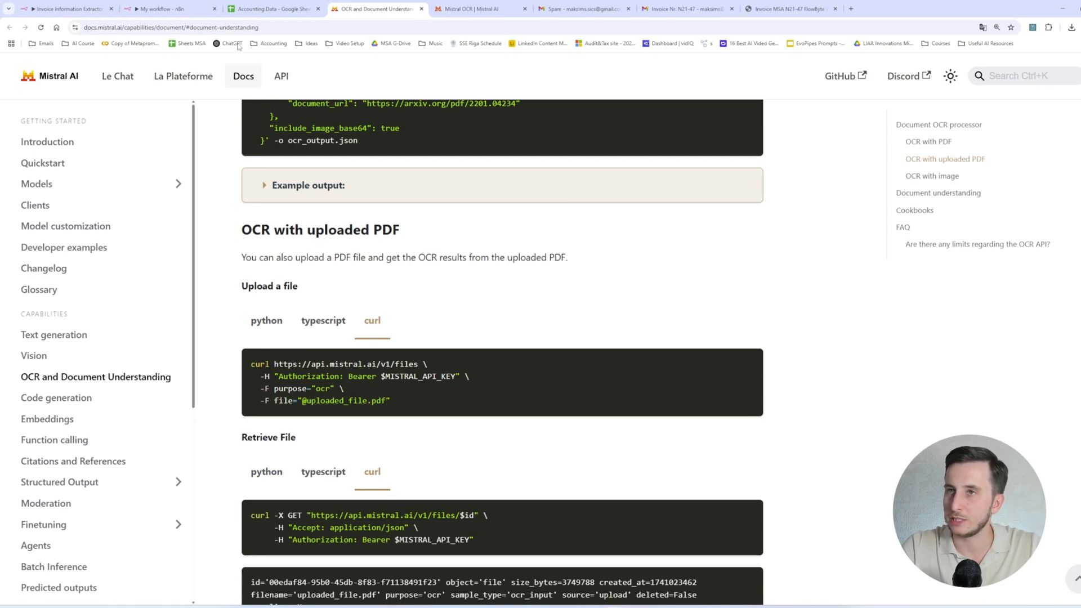
left_click(94, 10)
left_click(429, 258)
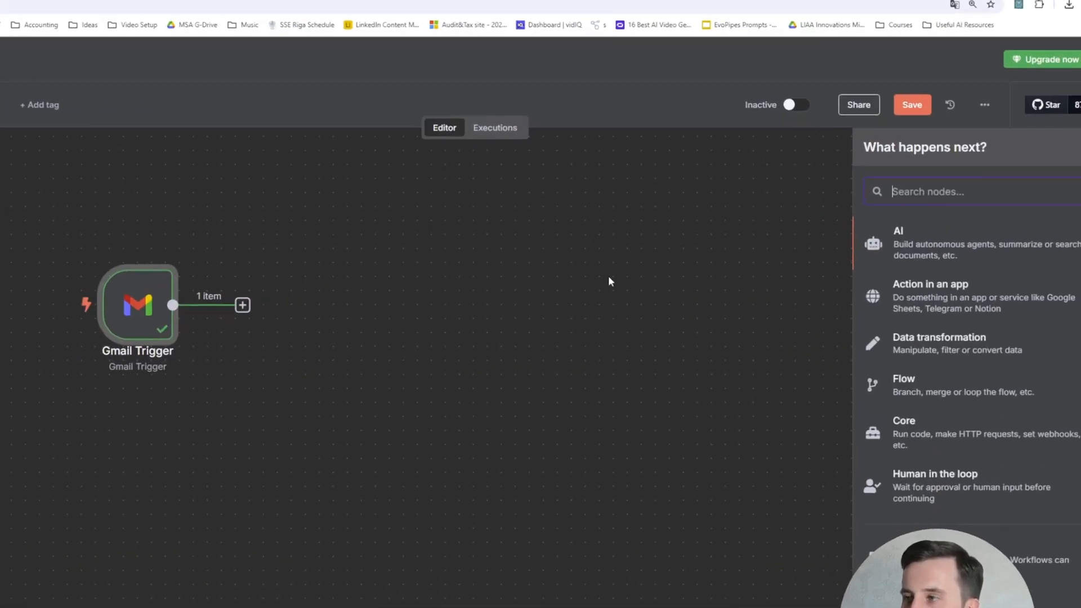
type("https")
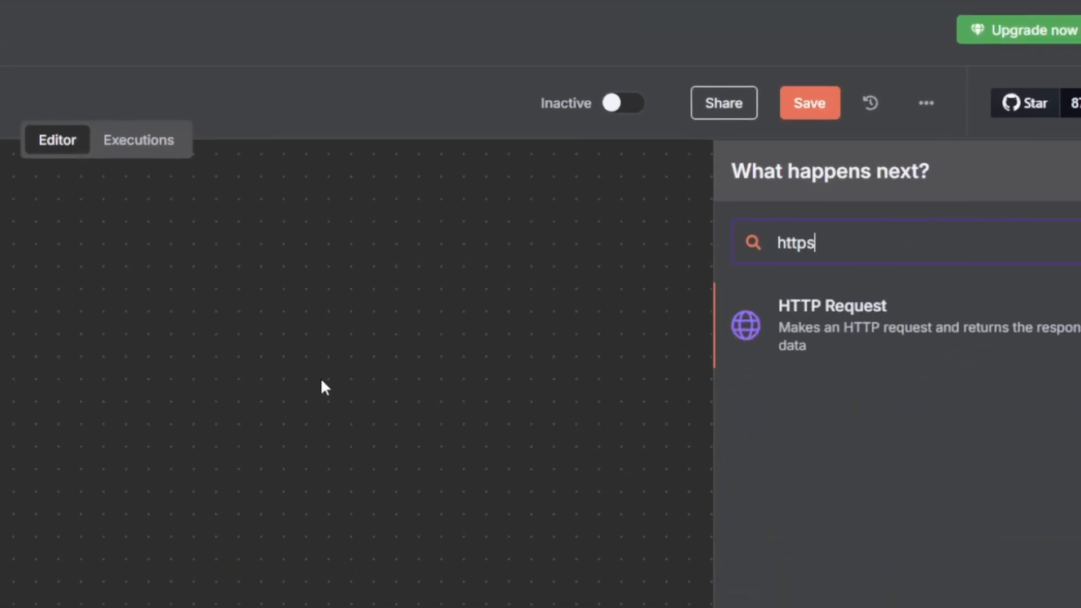
left_click(1008, 278)
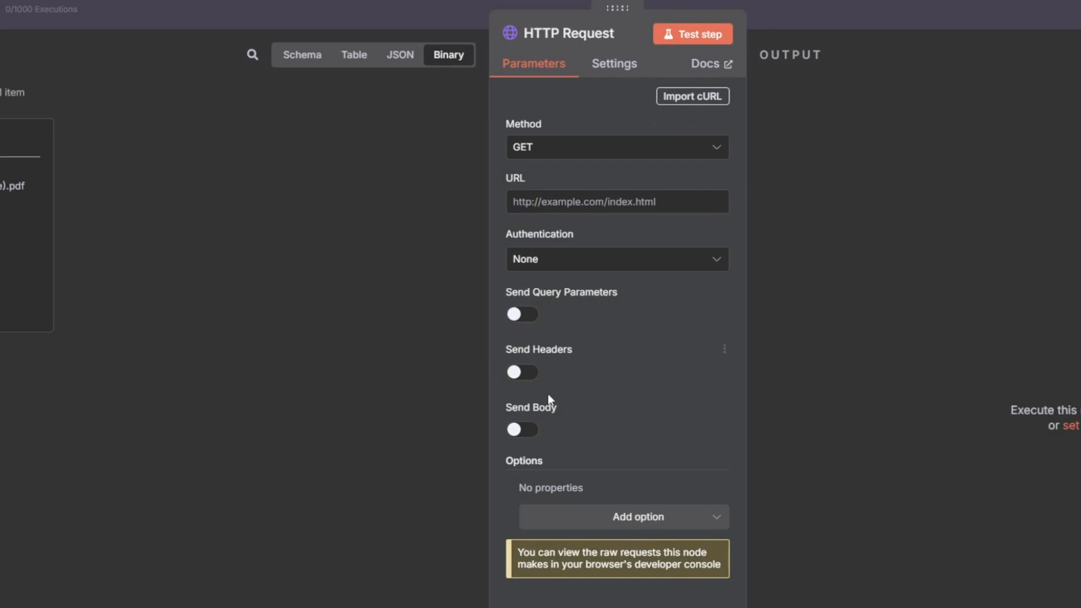
left_click(692, 97)
type("curl https://api.mistral.ai/v1/files \\   -H \"Authorization: Bearer $MISTRAL_API_KEY\" \\   -F purpose=\"ocr\" \\   -F file=\"@uploaded_file.pdf\"")
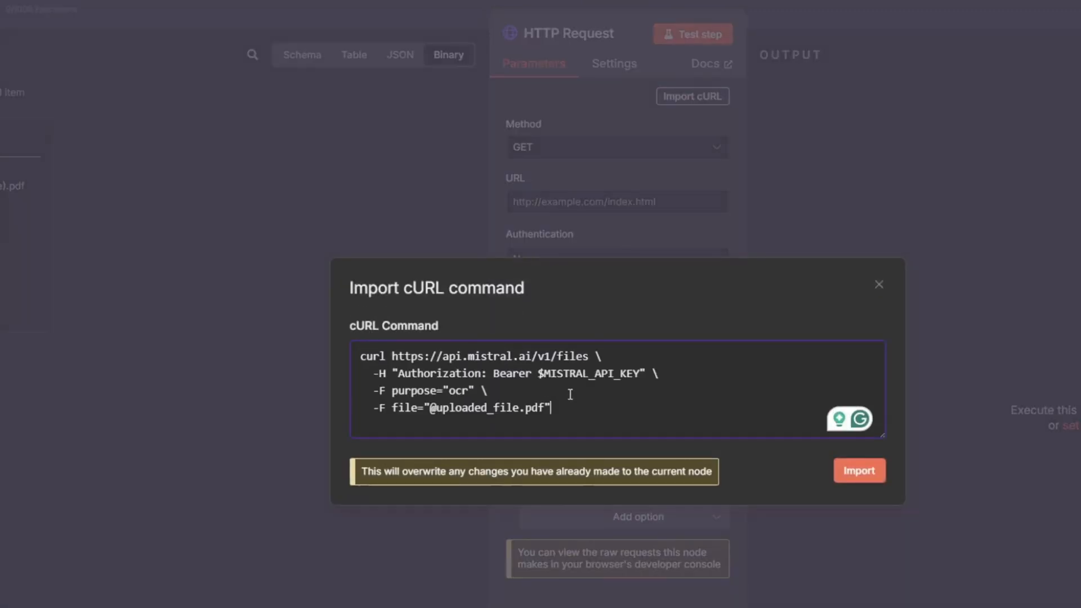
left_click(858, 472)
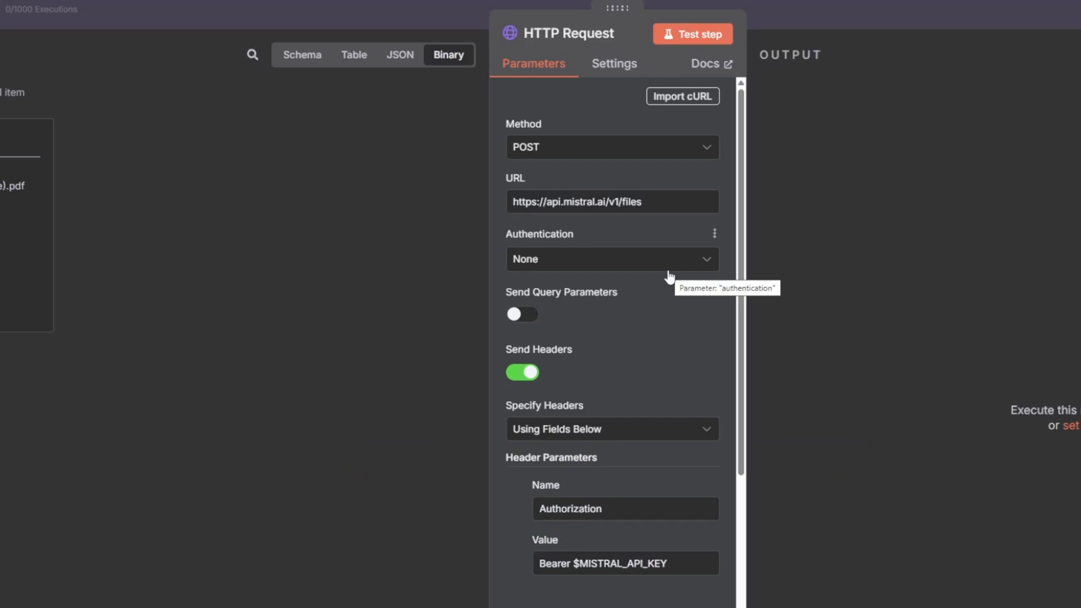
Set the input data field name of the n8n Binary File body parameter to attachment_0, copied from the trigger's binary data.
scroll(602, 323, "down", 10)
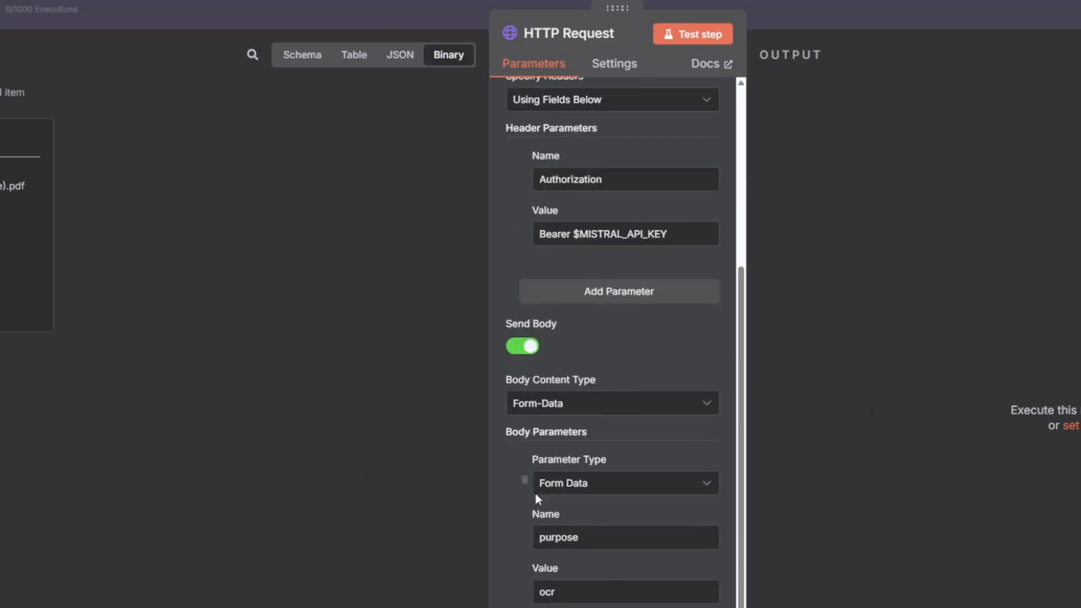
scroll(568, 528, "up", 3)
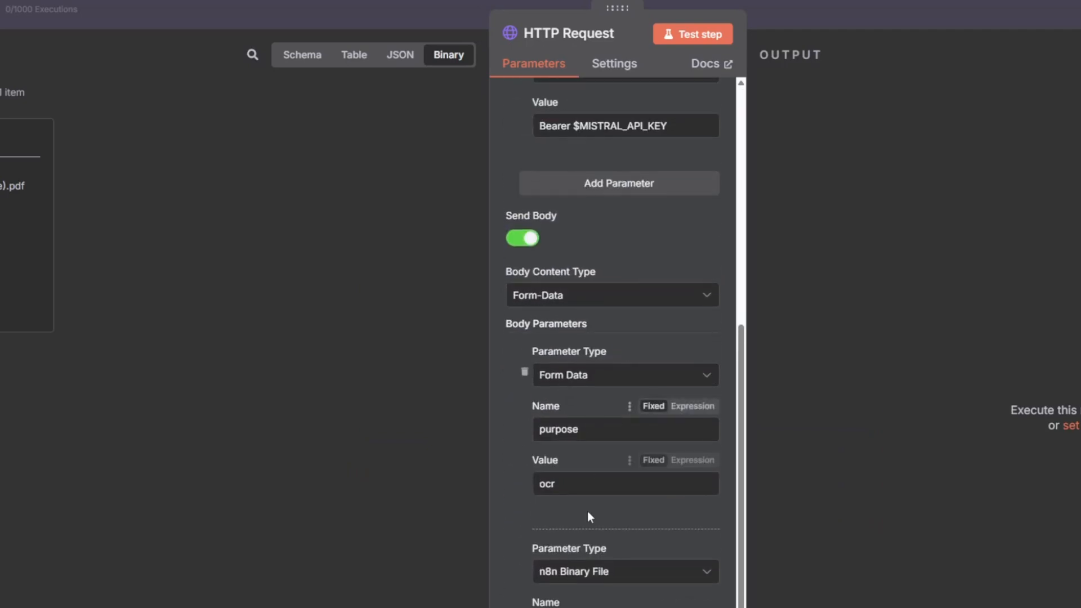
scroll(586, 514, "down", 3)
left_click(573, 548)
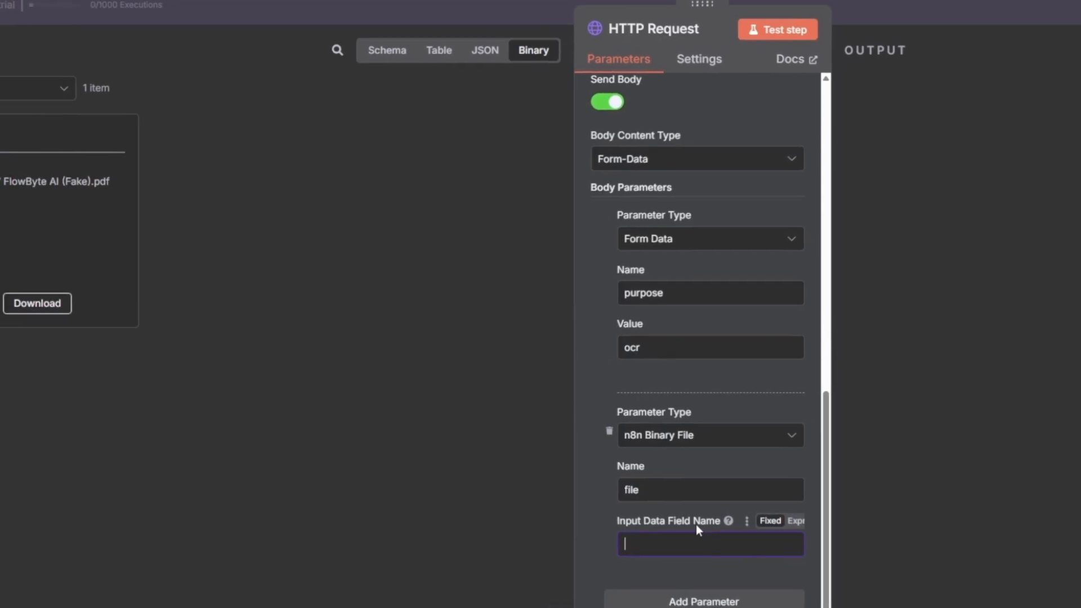
left_click_drag(127, 129, 43, 130)
key("ctrl+c")
left_click(799, 535)
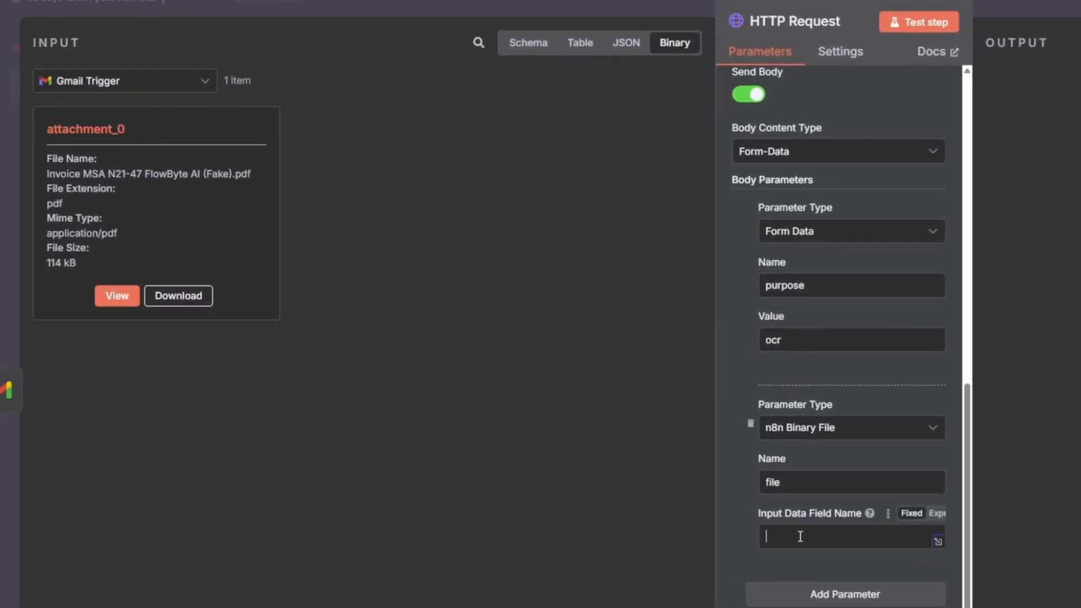
key("ctrl+v")
Remove the $MISTRAL_API_KEY placeholder from the Authorization header value, keeping "Bearer ".
scroll(819, 268, "up", 10)
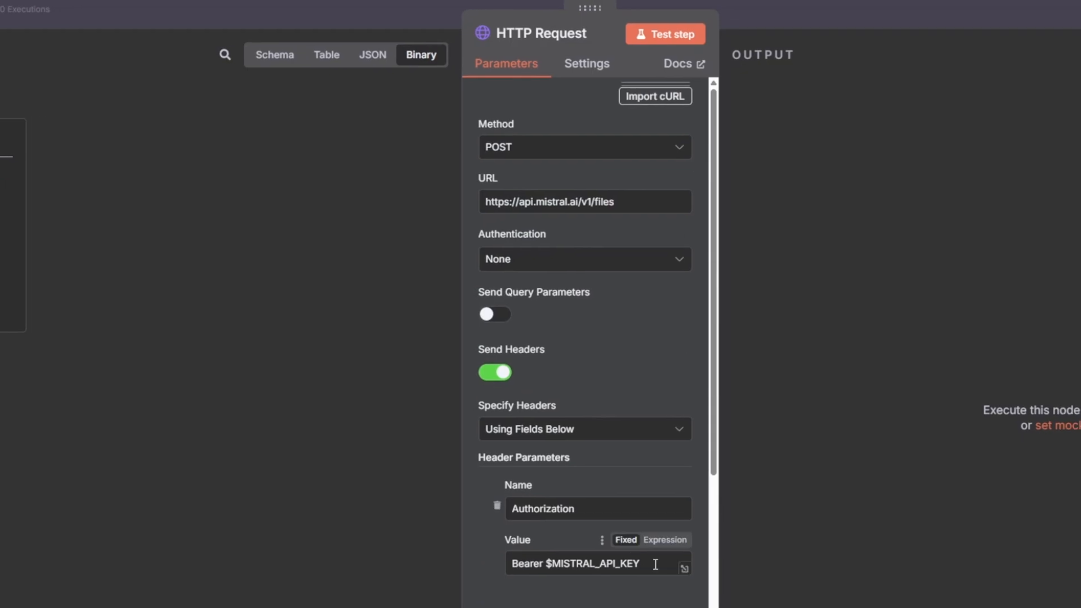
left_click_drag(676, 561, 585, 564)
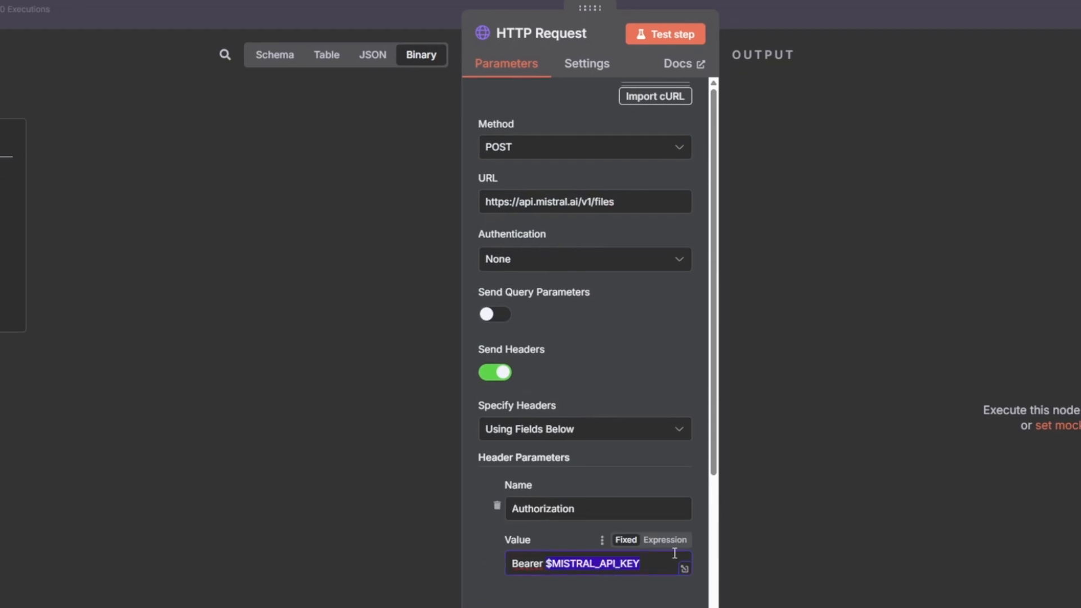
key("BackSpace")
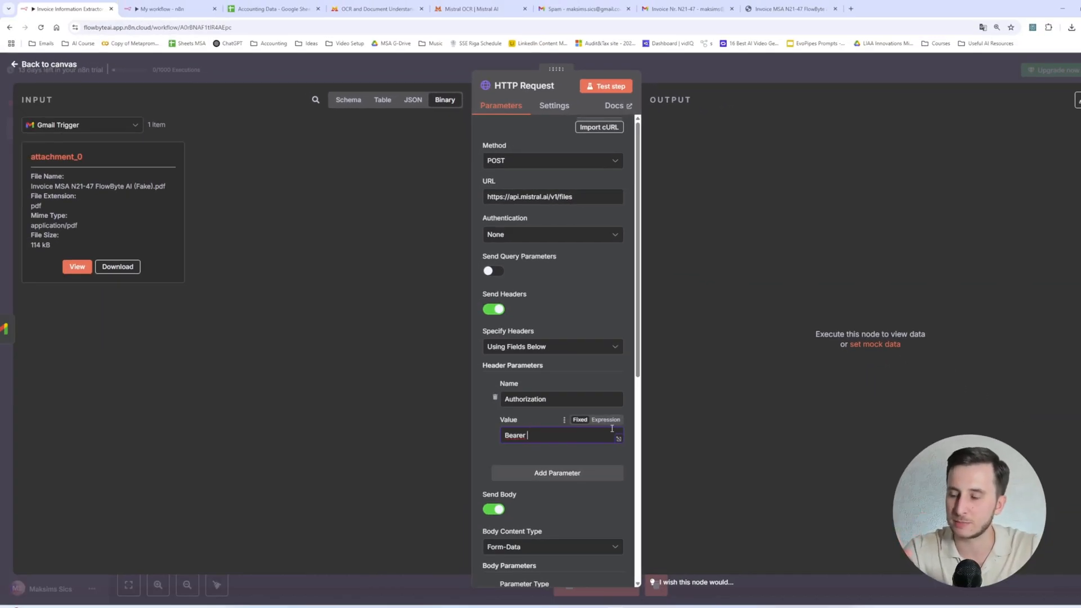
Open the Mistral AI website in a new browser tab and go to the API Keys page of its developer console.
key("ctrl+t")
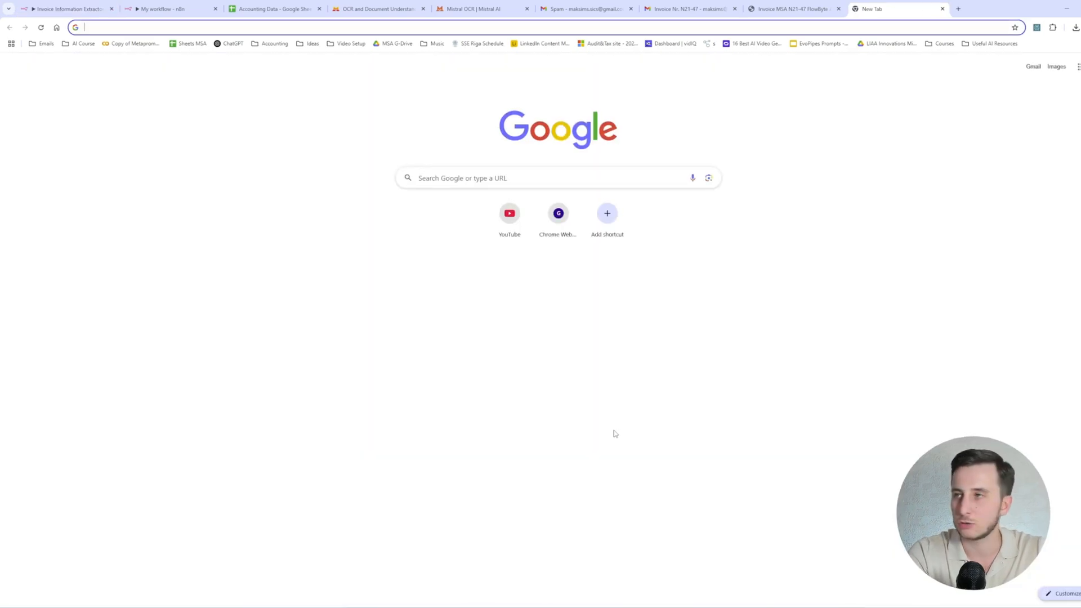
type("mistr")
key("Return")
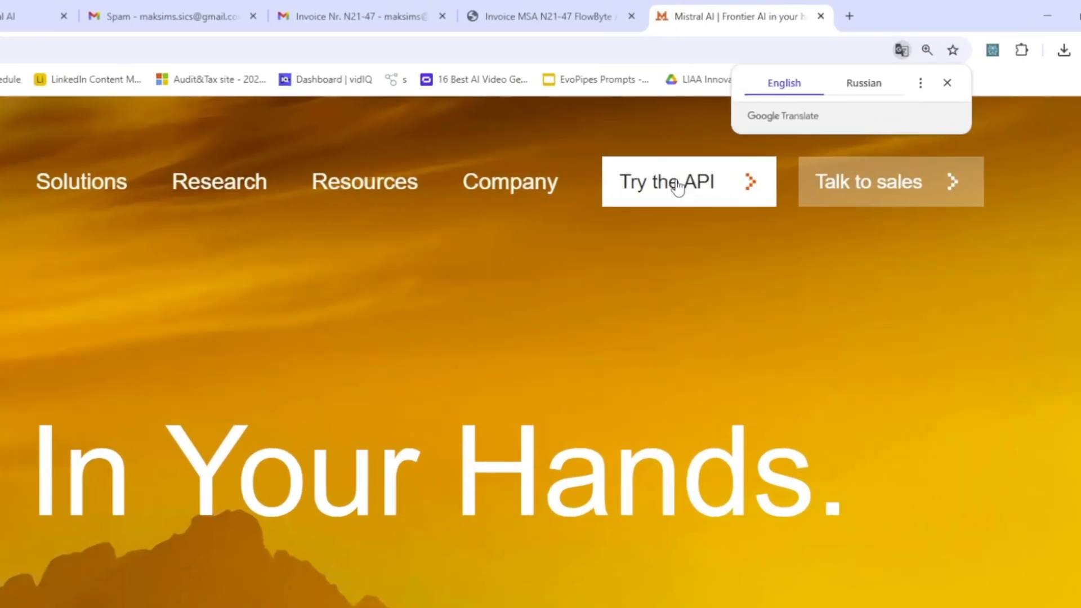
left_click(678, 188)
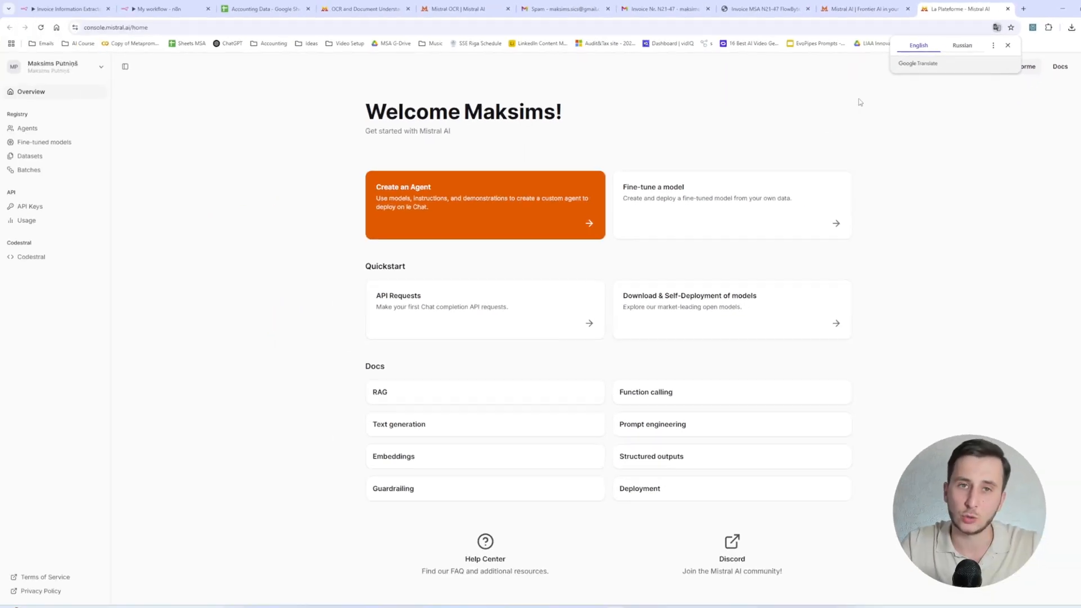
left_click(1008, 45)
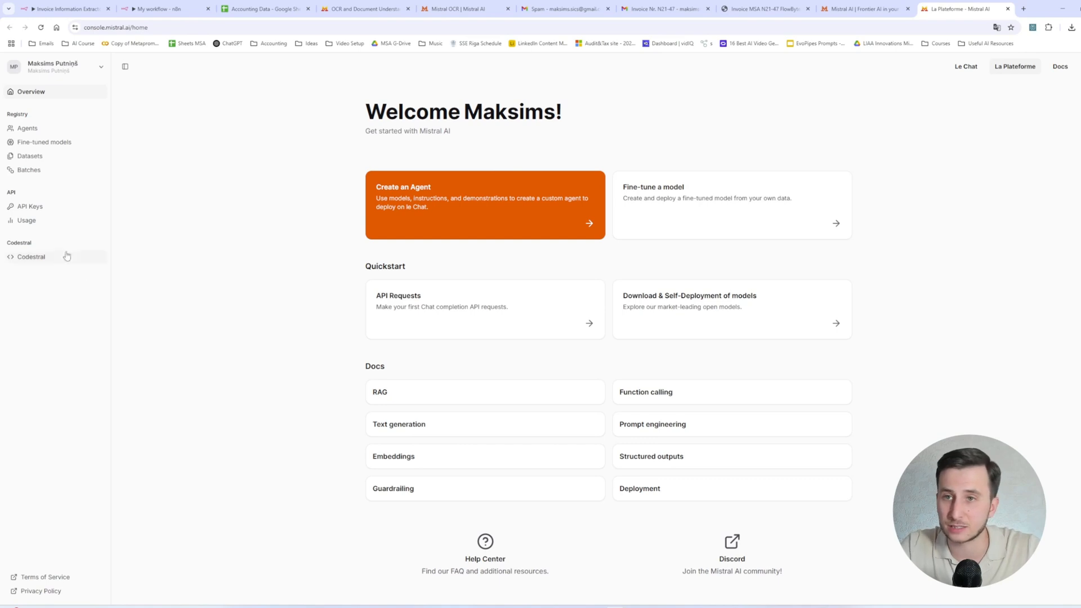
left_click(49, 213)
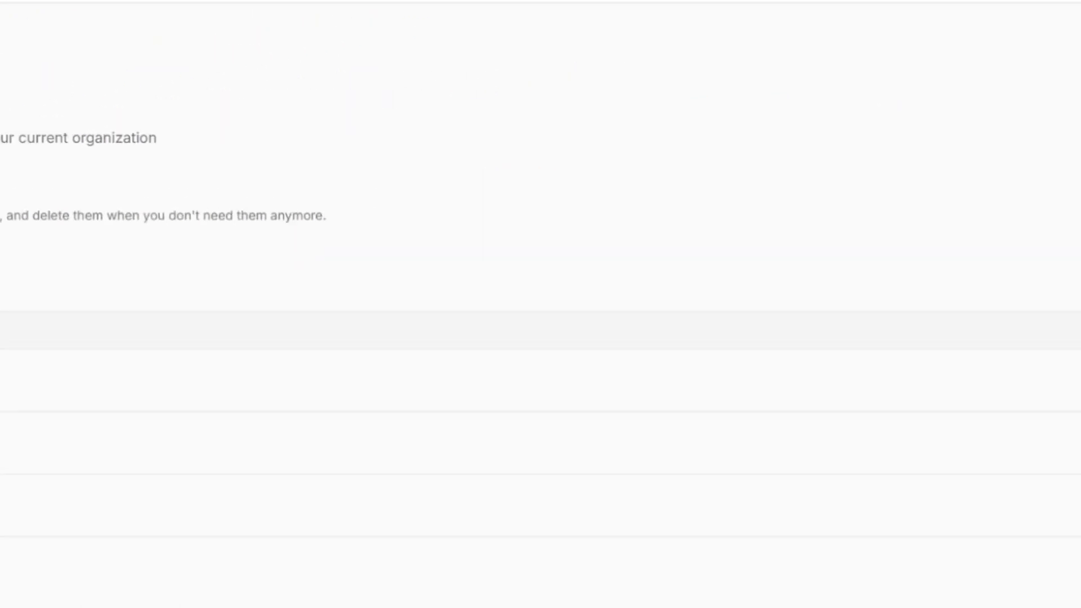
Create a new Mistral API key named "Information Extractor" that expires on April 30th, 2025.
left_click(1049, 201)
left_click(76, 571)
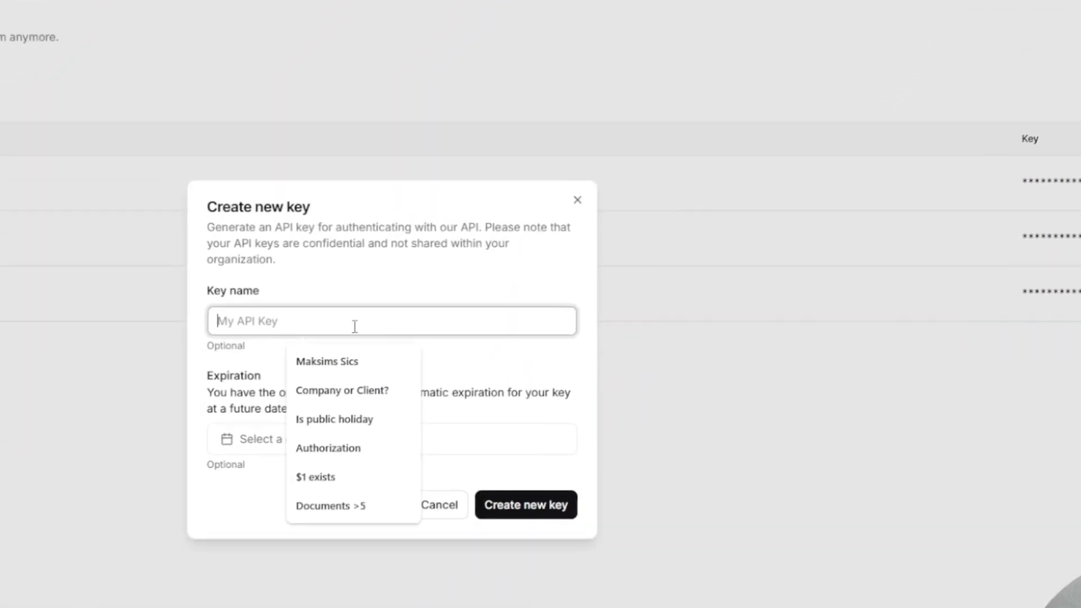
type("Information Extractor")
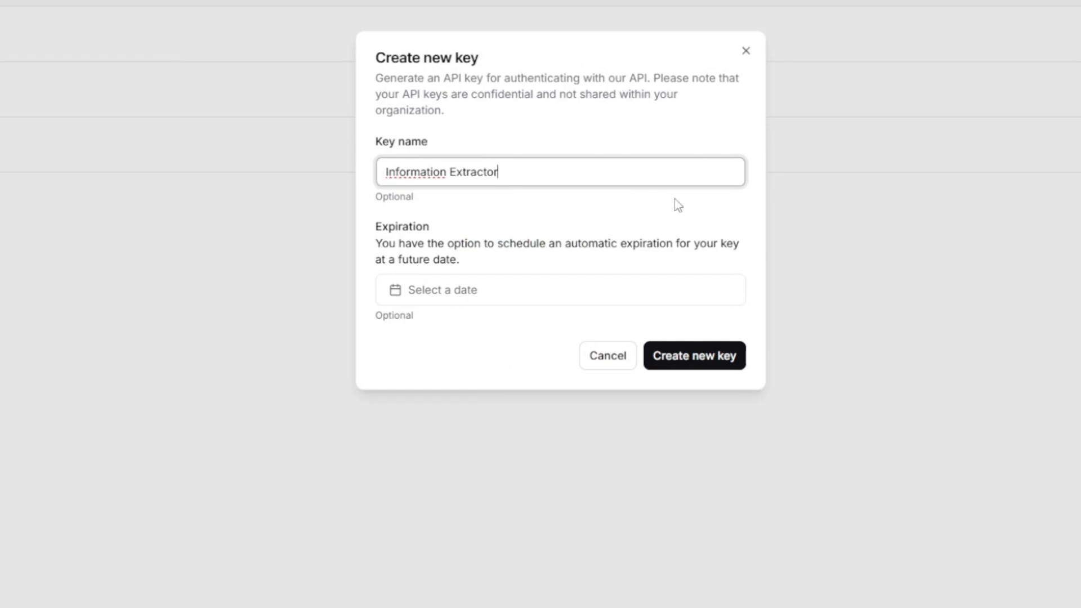
left_click(586, 287)
left_click(475, 514)
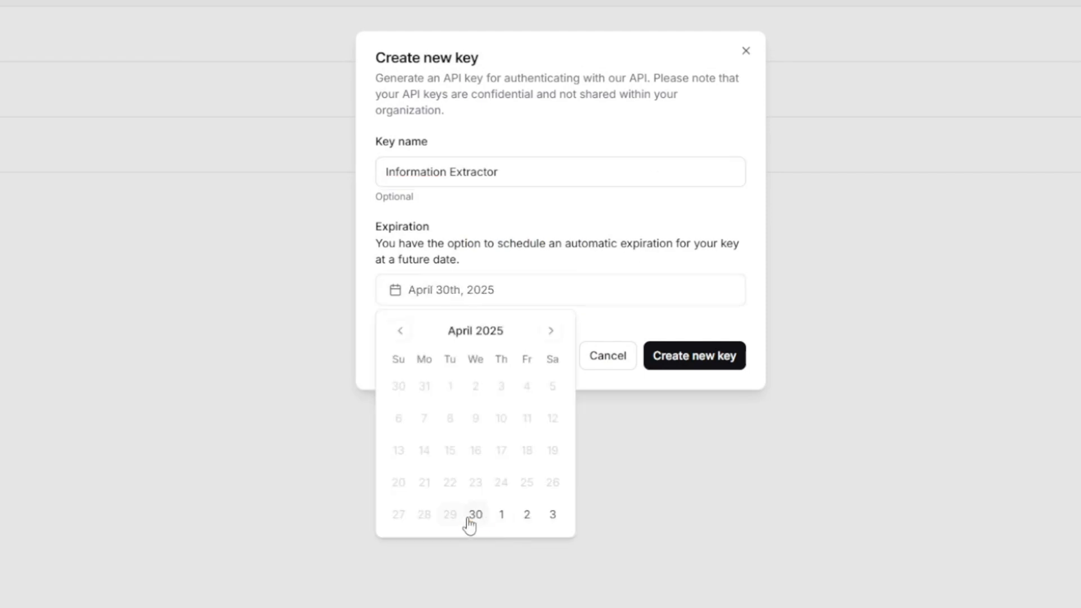
left_click(686, 356)
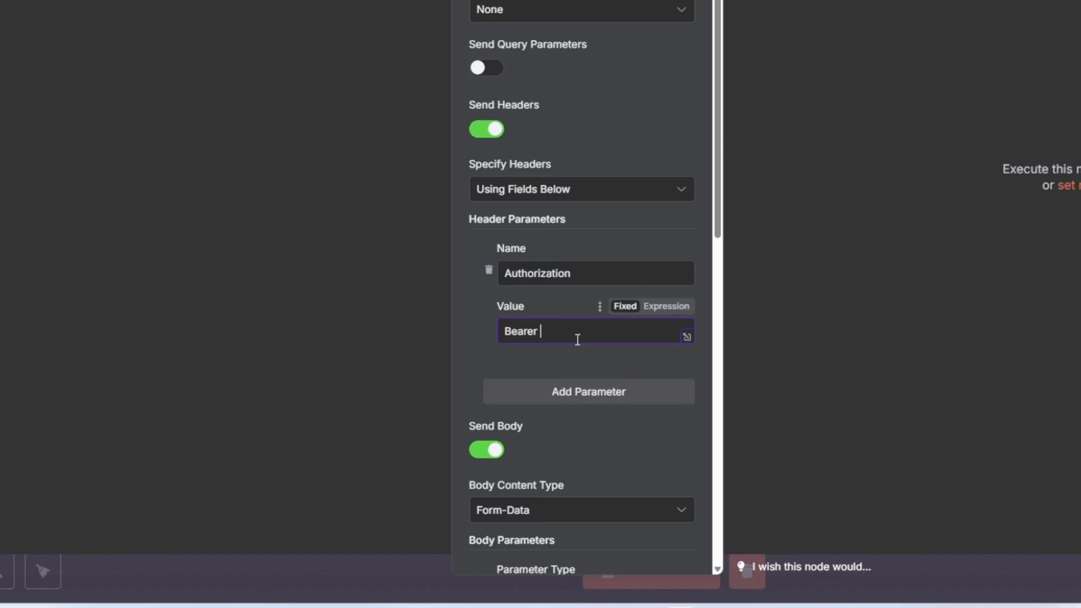
Paste the API key after "Bearer" in the HTTP Request node's Authorization header value and test the node.
key("ctrl+v")
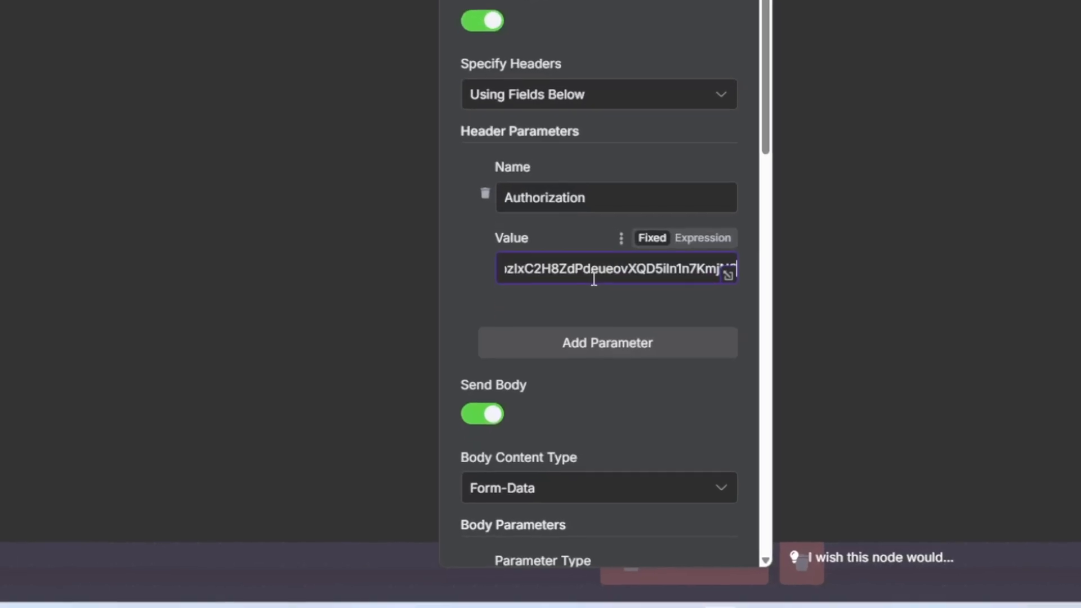
key("Home")
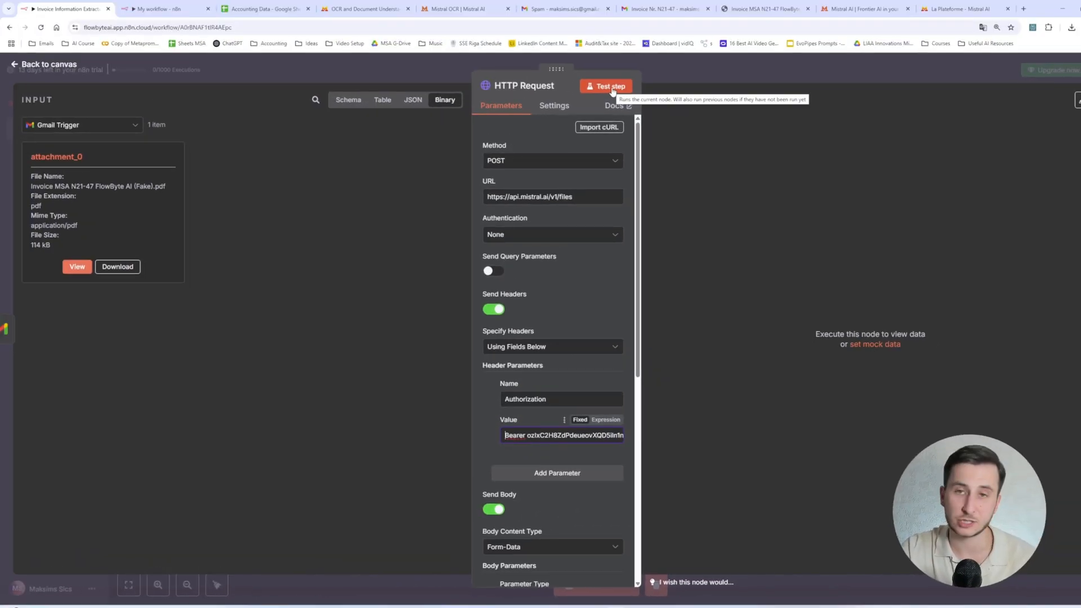
left_click(610, 87)
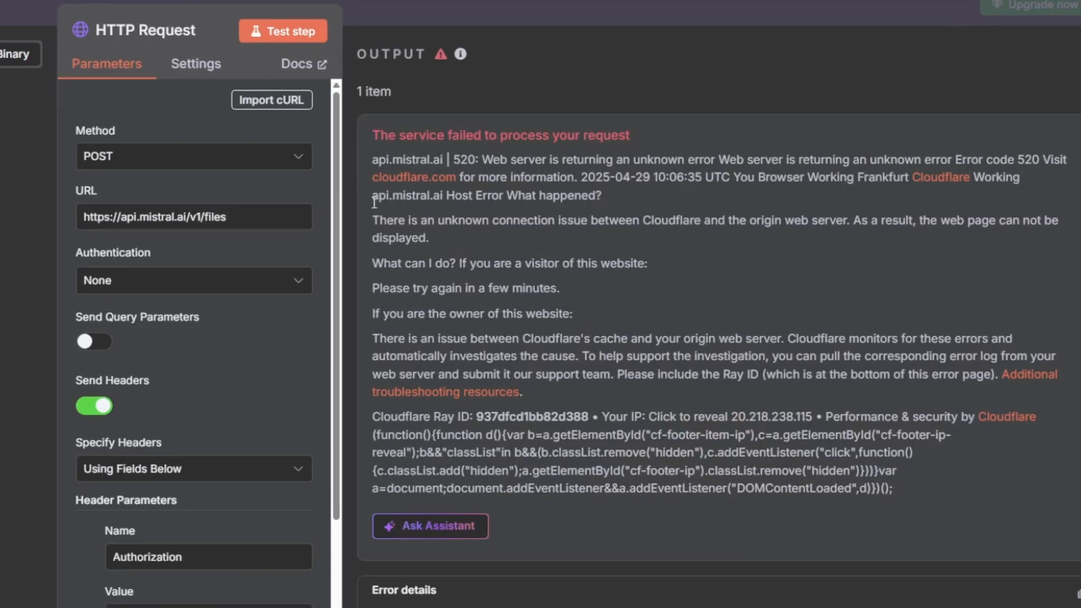
left_click_drag(396, 137, 591, 137)
left_click(624, 137)
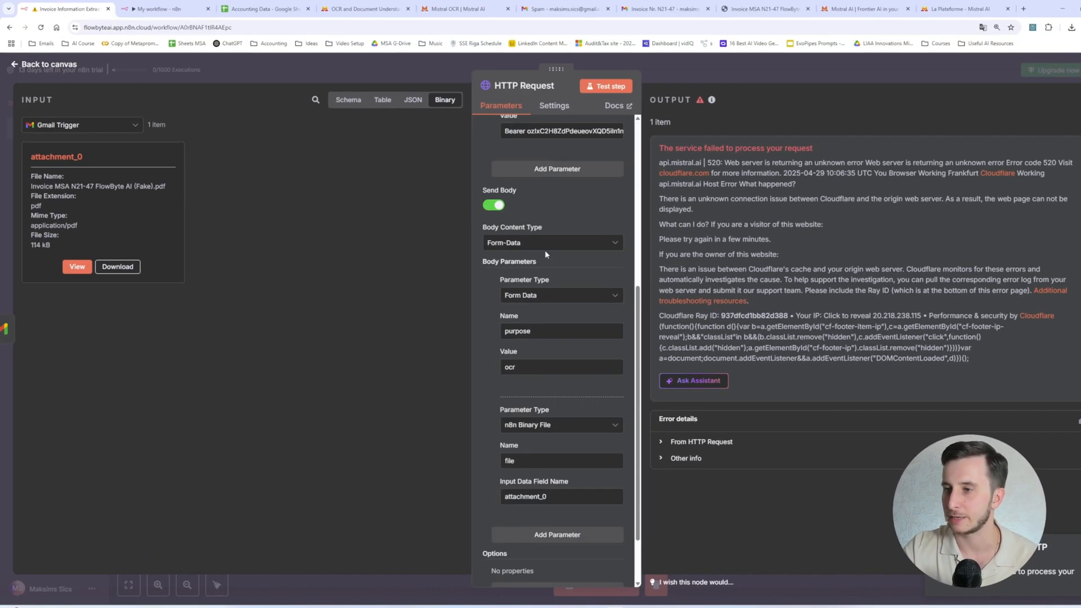
Rerun the test of the file upload request and examine the fields returned for the uploaded invoice.
left_click(608, 86)
left_click(612, 86)
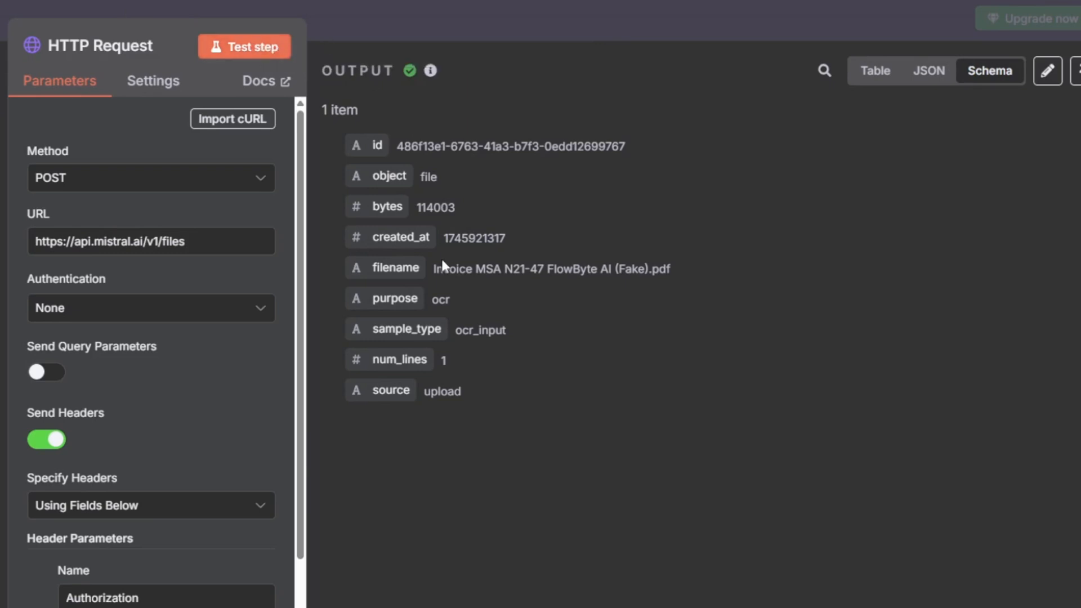
left_click_drag(402, 141, 541, 394)
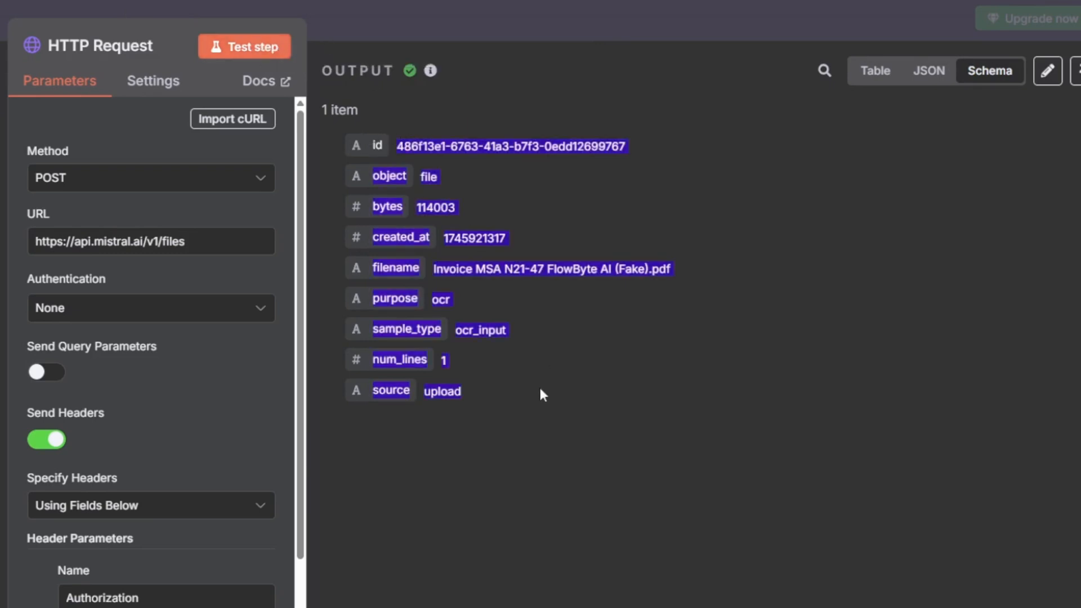
left_click(455, 263)
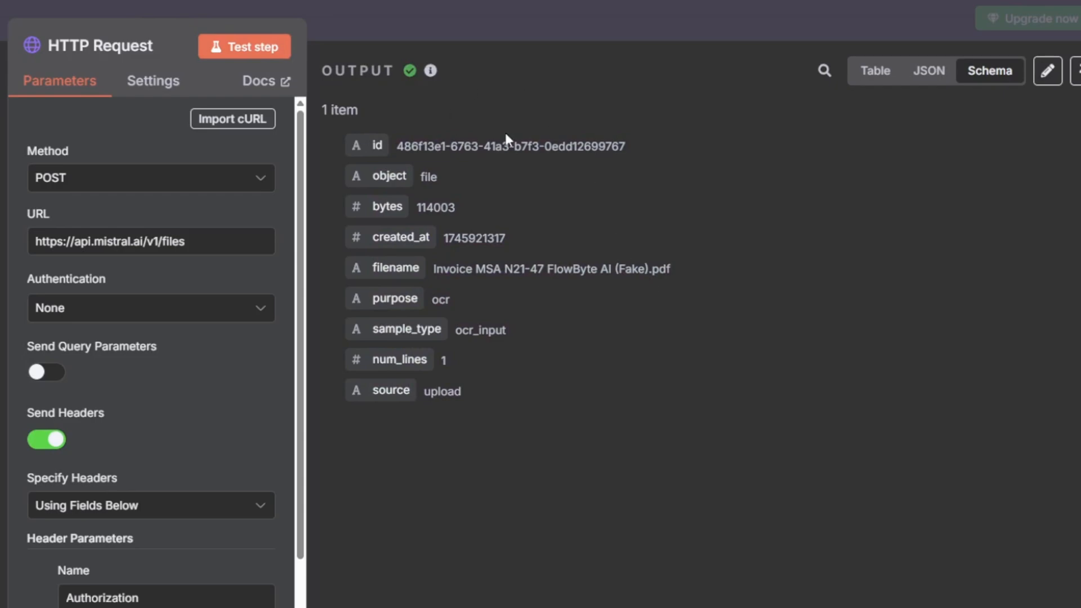
Return to the canvas and add a second HTTP Request node after the file upload node.
left_click(552, 32)
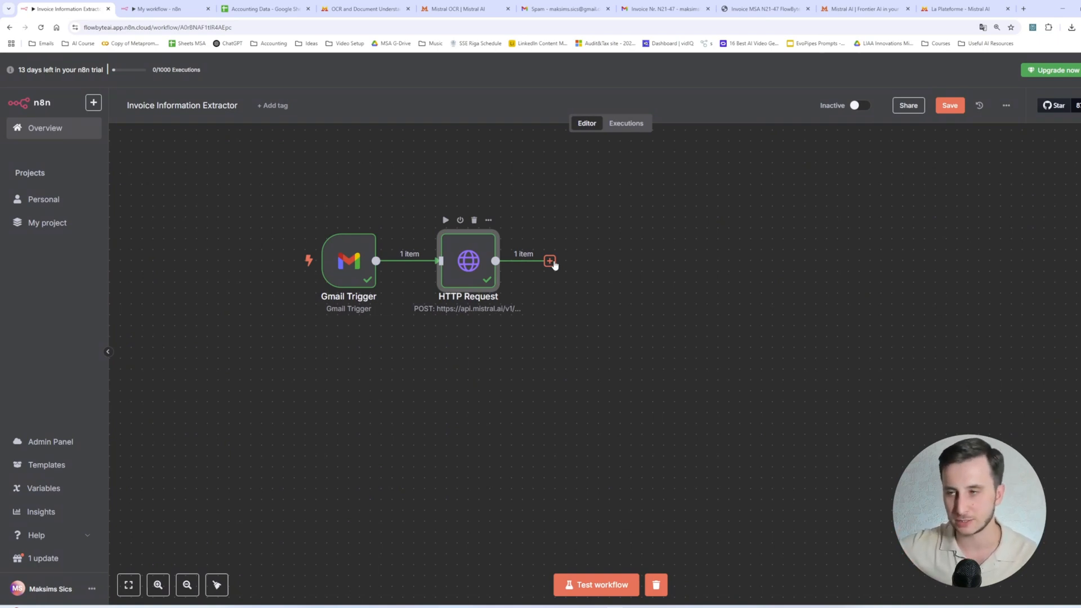
left_click(549, 262)
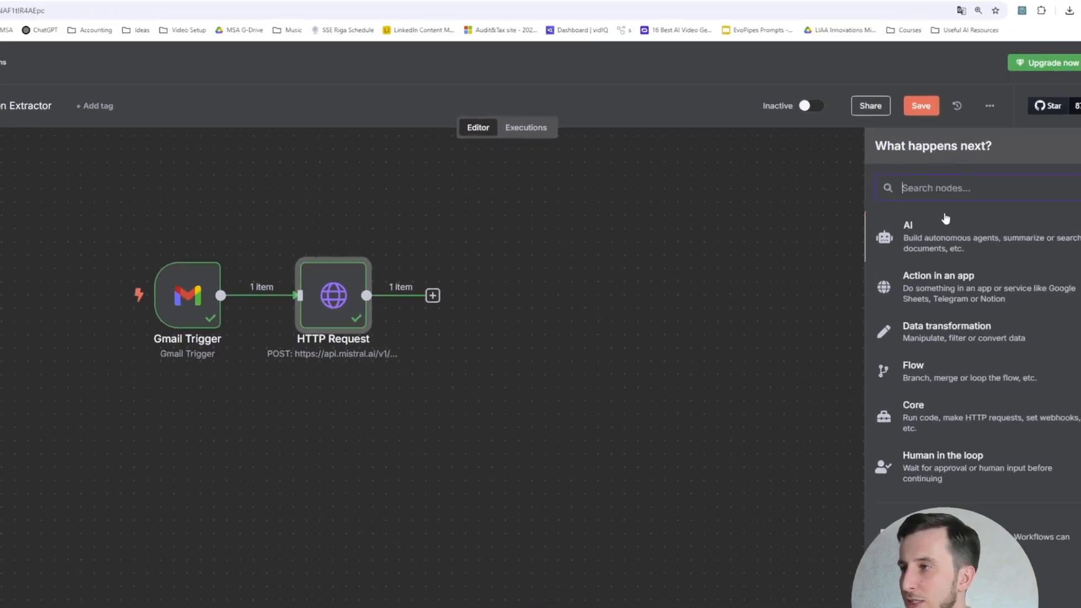
type("http")
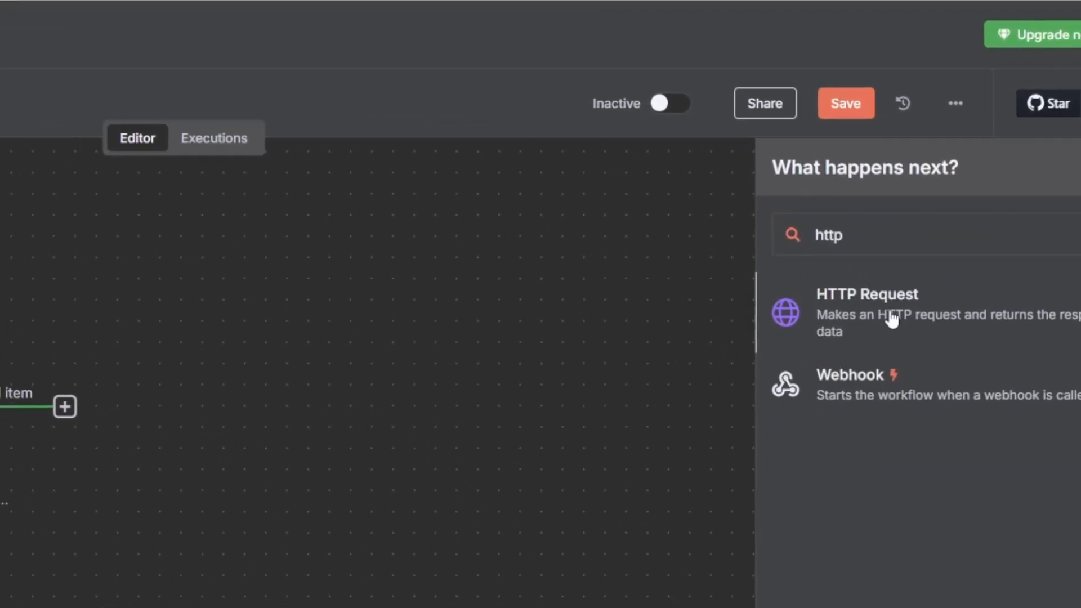
left_click(799, 321)
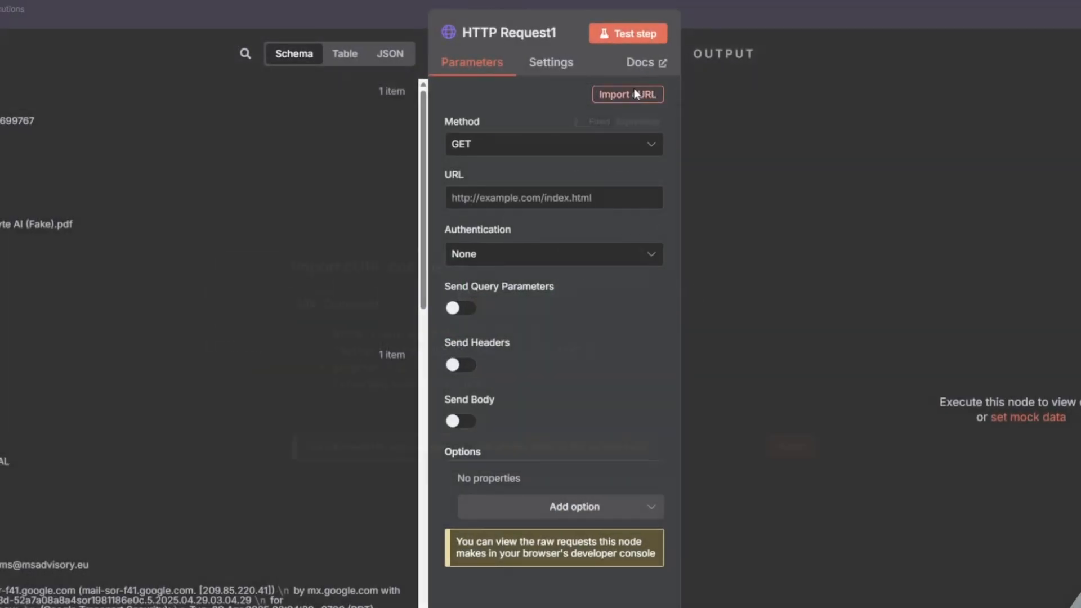
Import the curl command from the "Get signed URL" section of the Mistral docs into the second HTTP Request node, replacing the old command.
left_click(628, 94)
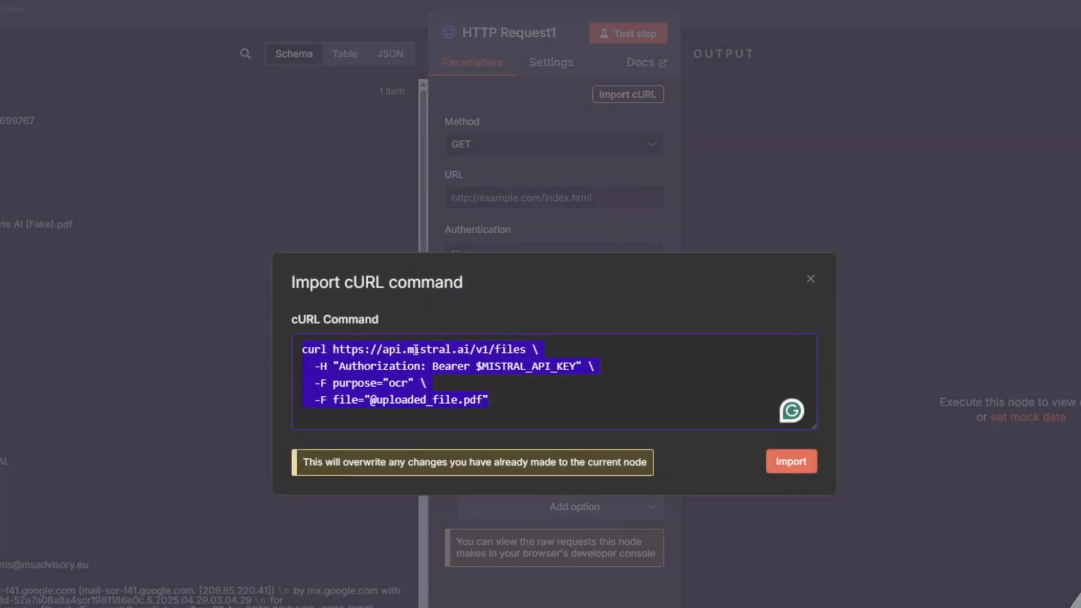
key("BackSpace")
key("ctrl+Tab")
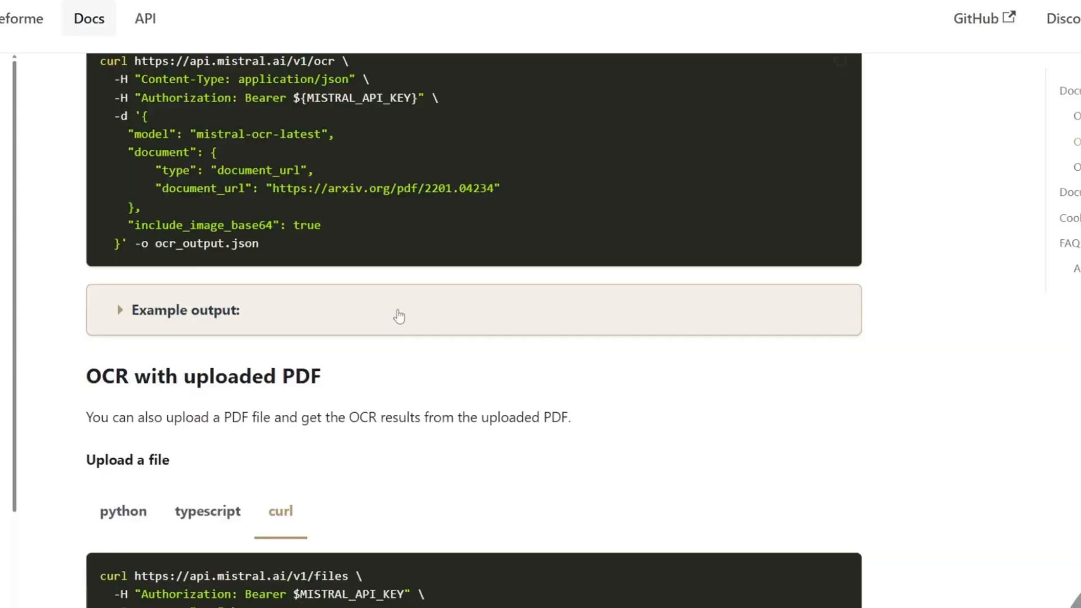
scroll(404, 329, "down", 7)
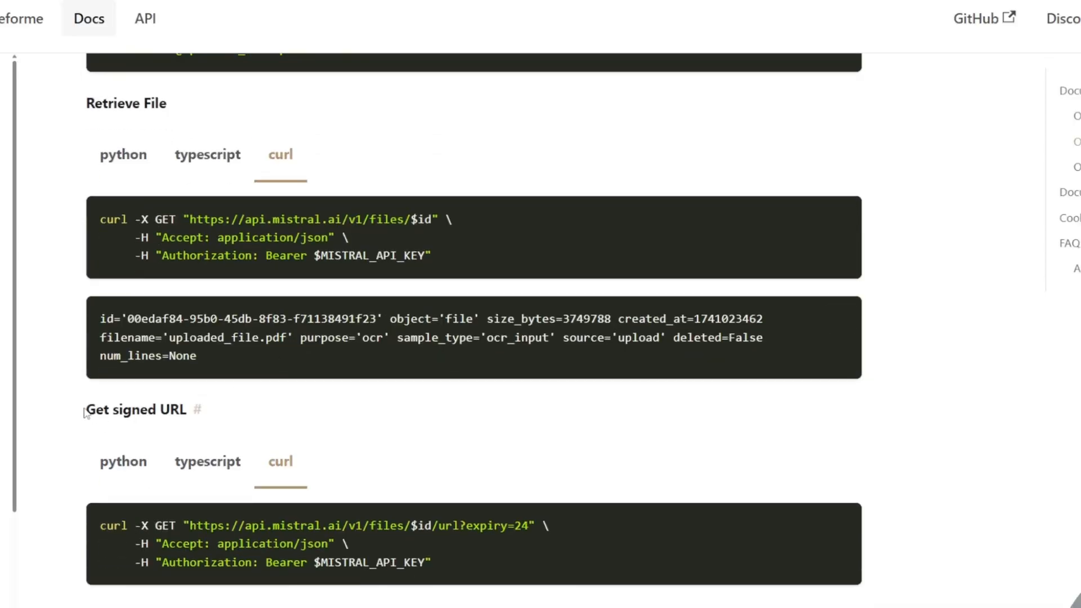
left_click_drag(85, 412, 187, 410)
scroll(711, 329, "down", 3)
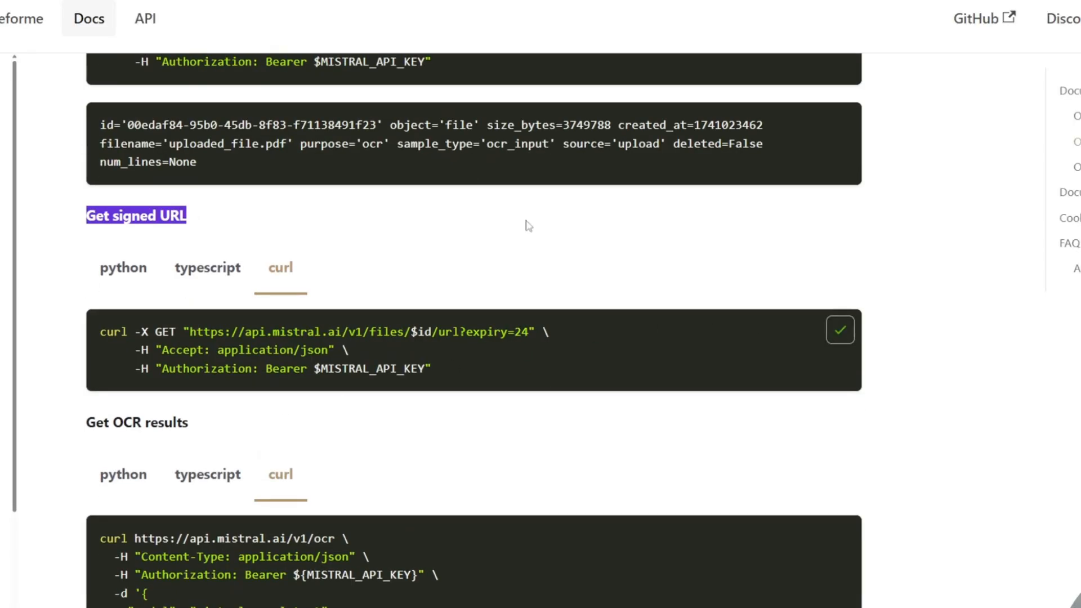
key("ctrl+shift+Tab")
type("curl -X GET \"https://api.mistral.ai/v1/files/$id/url?expiry=24\" \\      -H \"Accept: application/json\" \\      -H \"Authorization: Bearer $MISTRAL_API_KEY\"")
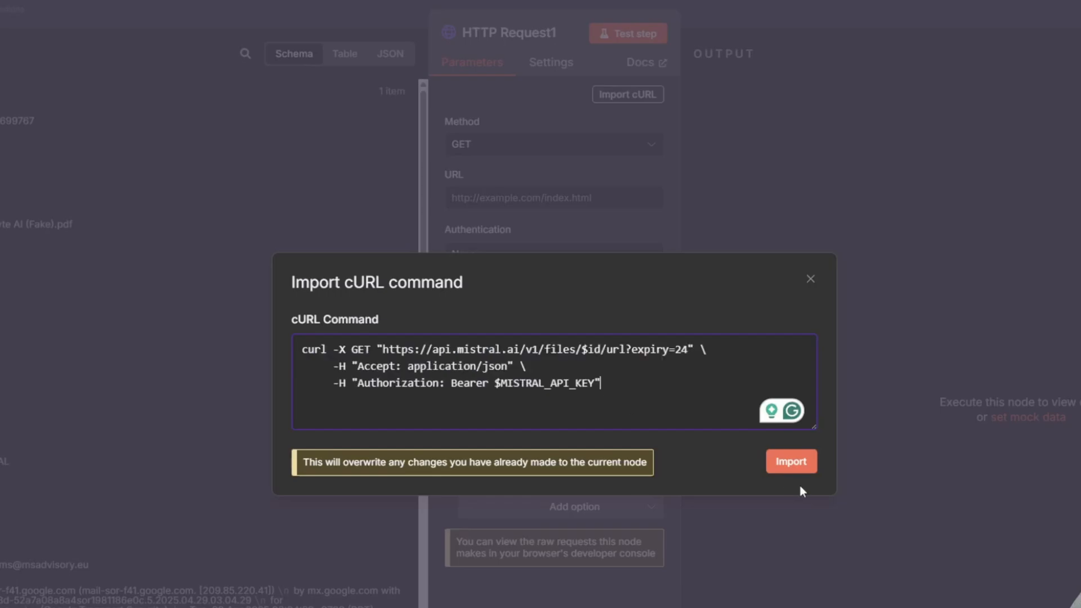
left_click(791, 461)
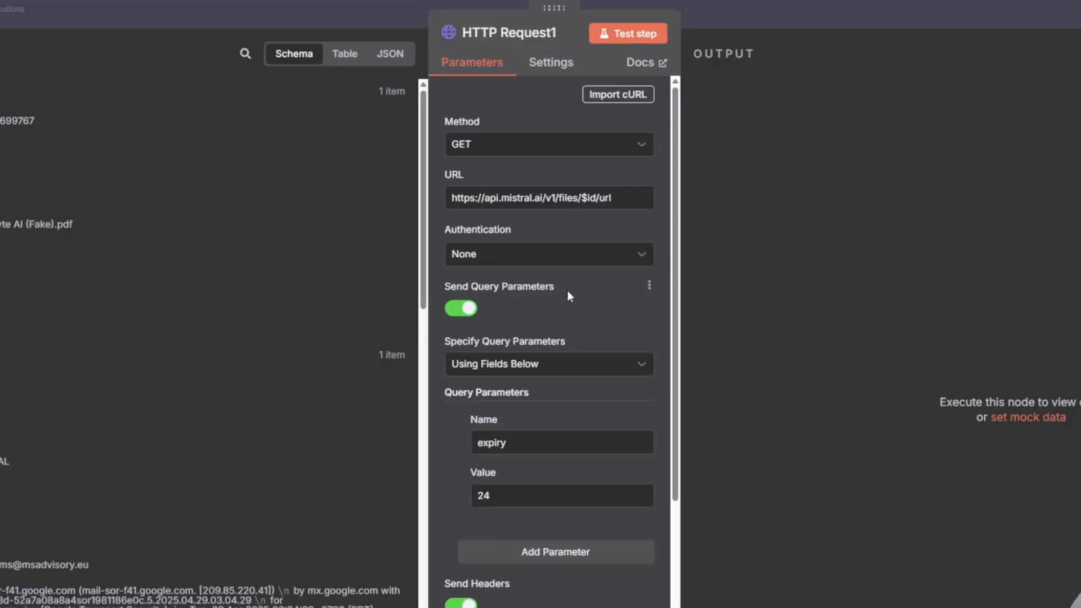
Replace the $MISTRAL_API_KEY placeholder after "Bearer" in the Authorization header value with the Mistral API key.
scroll(566, 289, "down", 6)
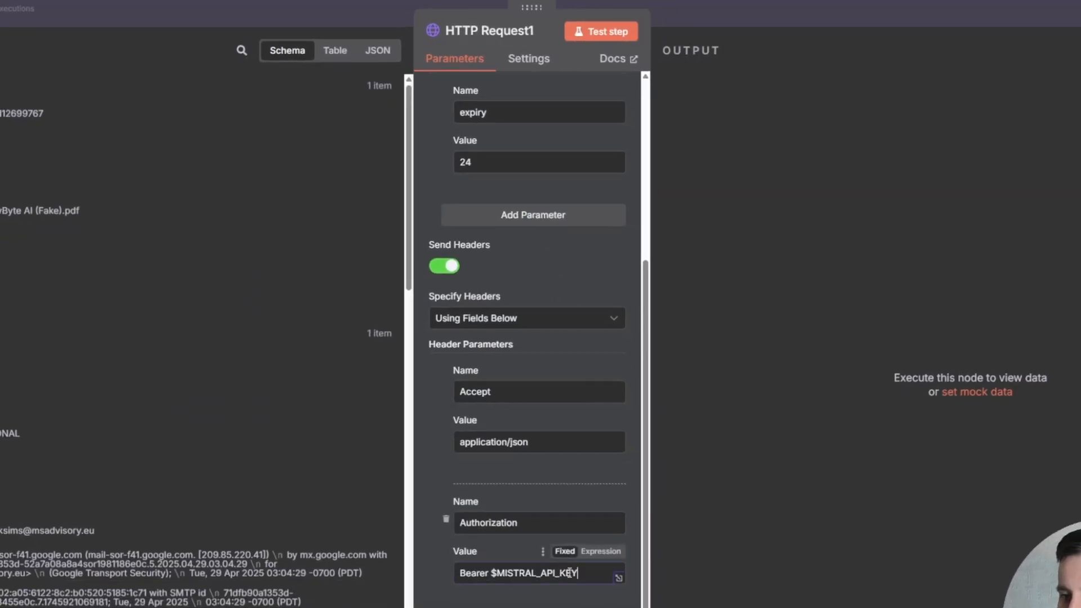
left_click_drag(577, 573, 490, 573)
key("BackSpace")
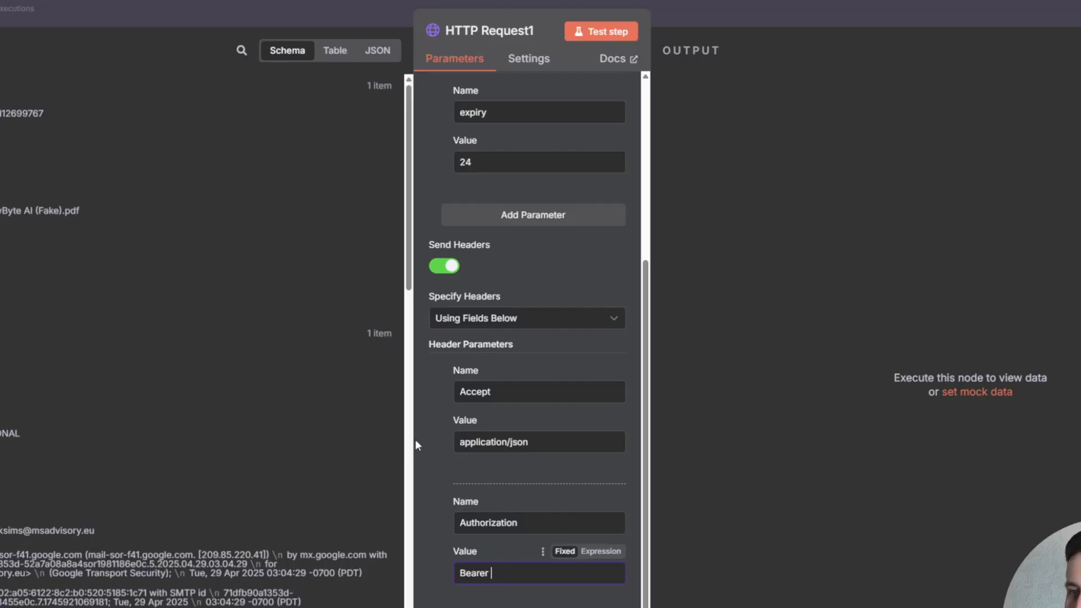
key("ctrl+v")
scroll(559, 474, "down", 2)
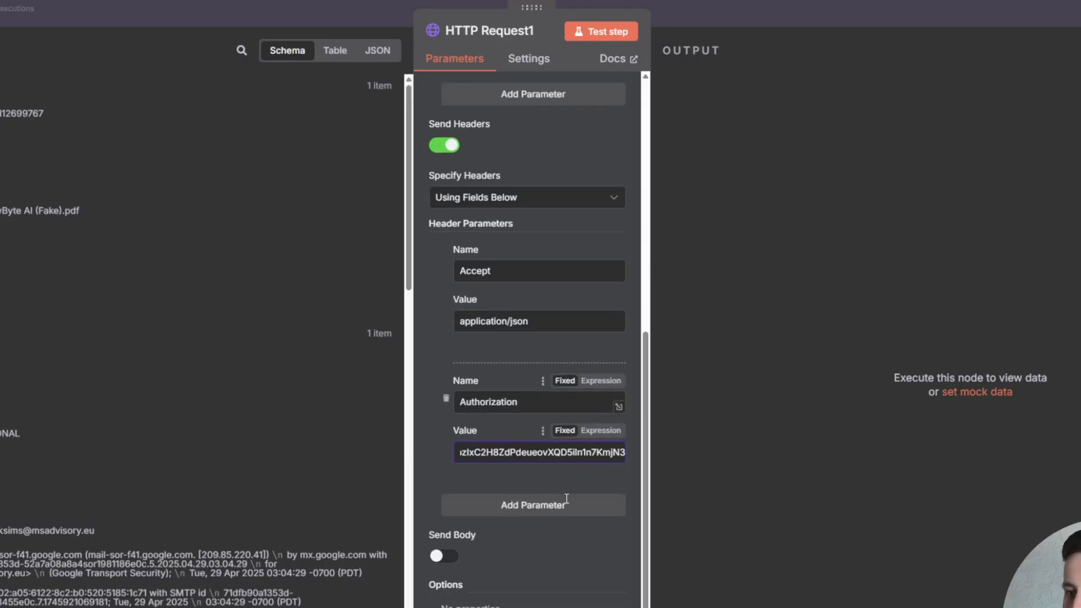
scroll(561, 479, "up", 8)
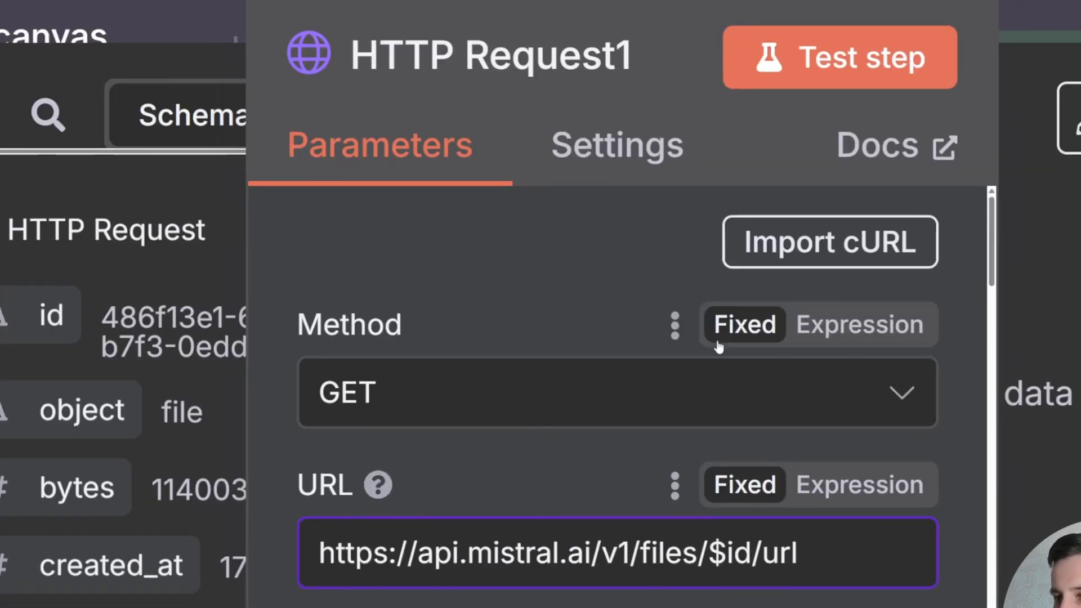
scroll(719, 346, "down", 2)
key("BackSpace")
key("BackSpace")
key("BackSpace")
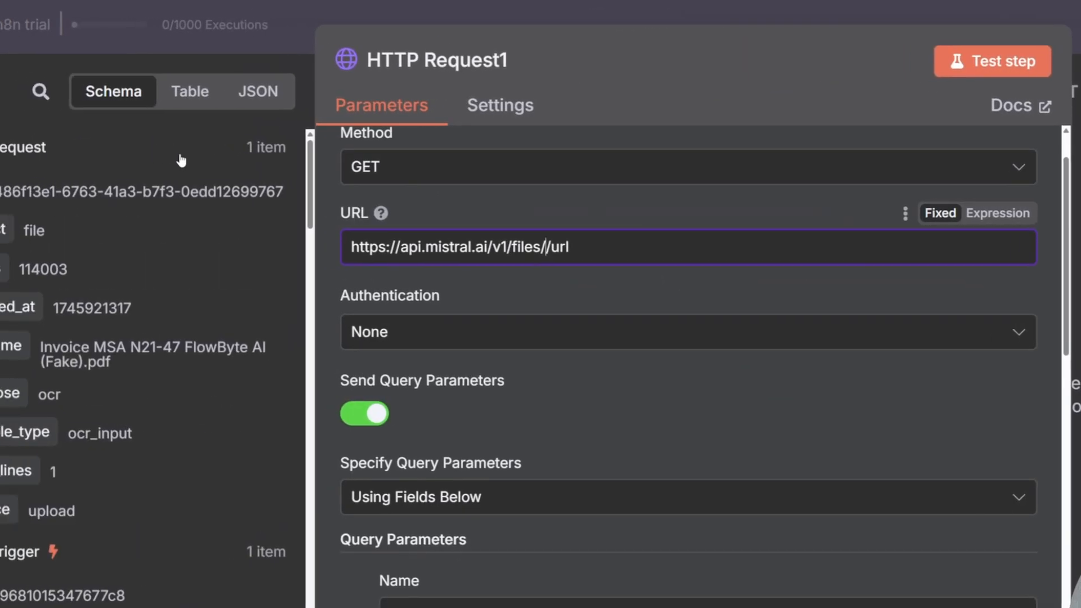
left_click_drag(123, 194, 713, 252)
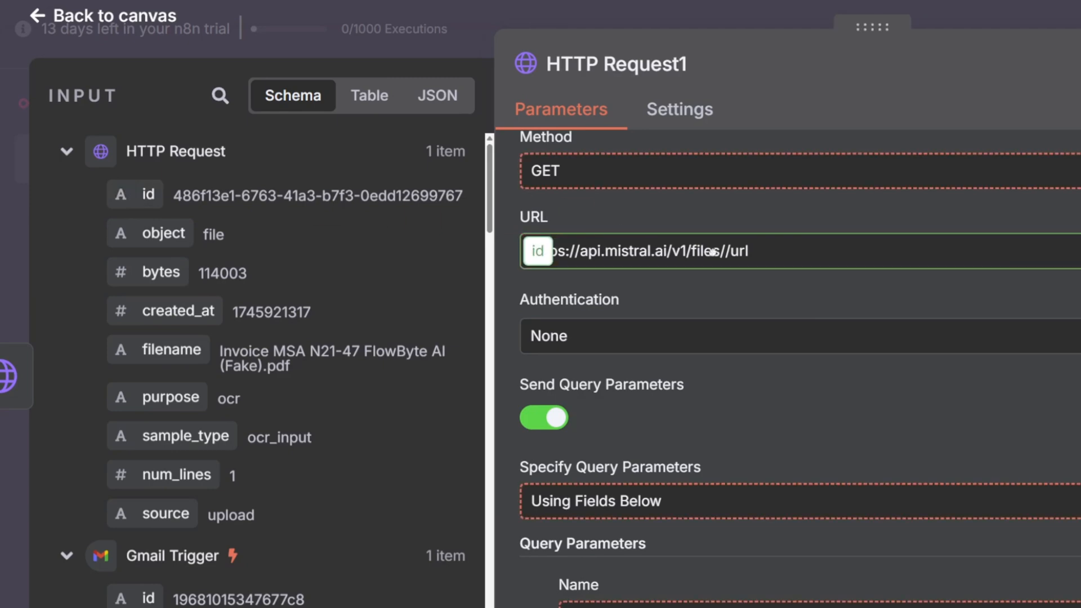
left_click_drag(779, 255, 719, 259)
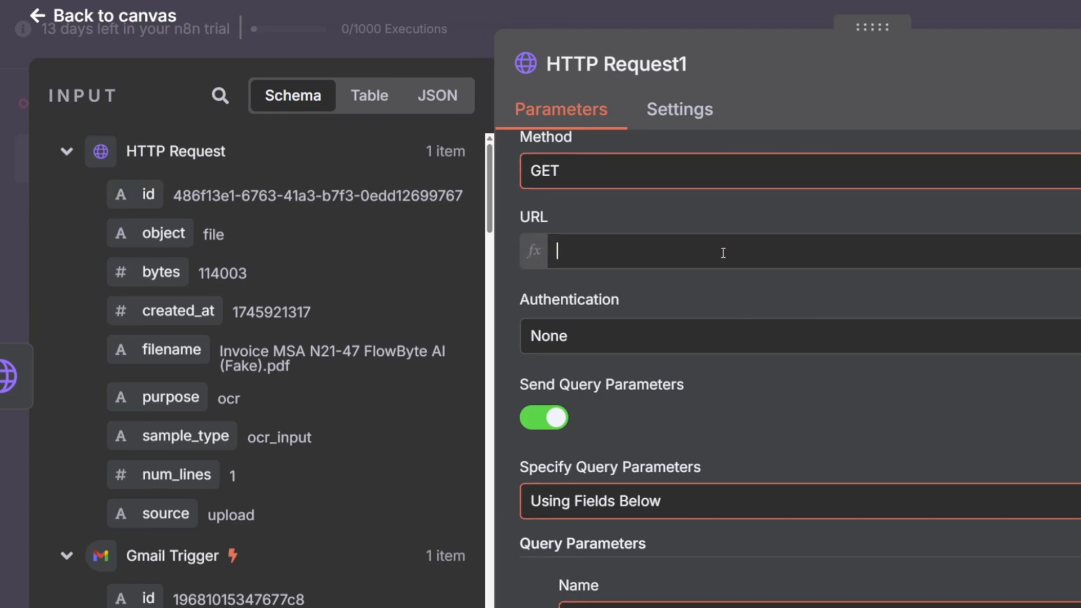
left_click_drag(996, 264, 898, 257)
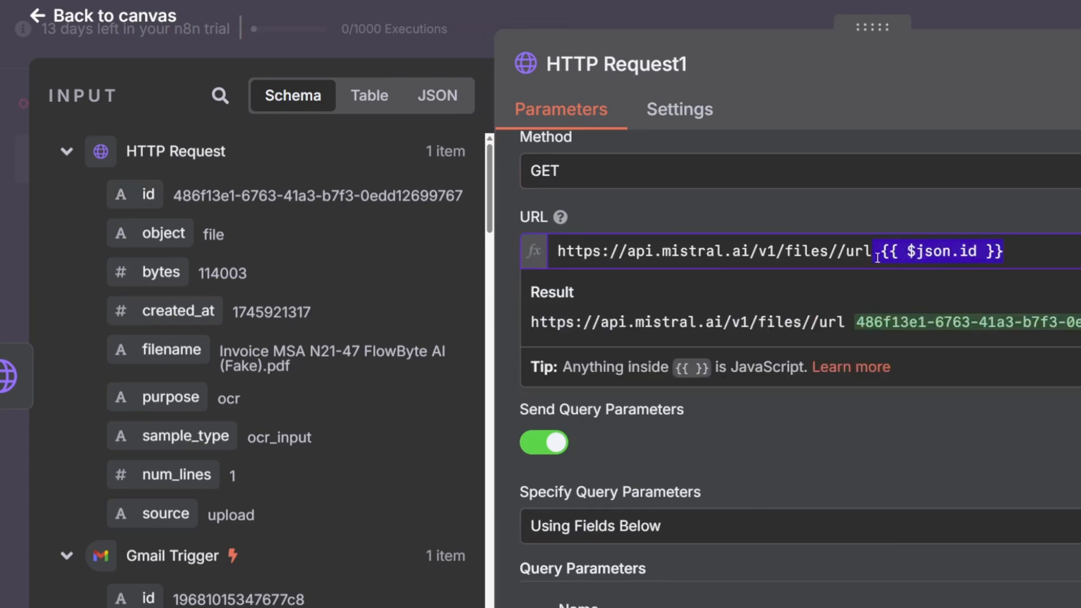
key("BackSpace")
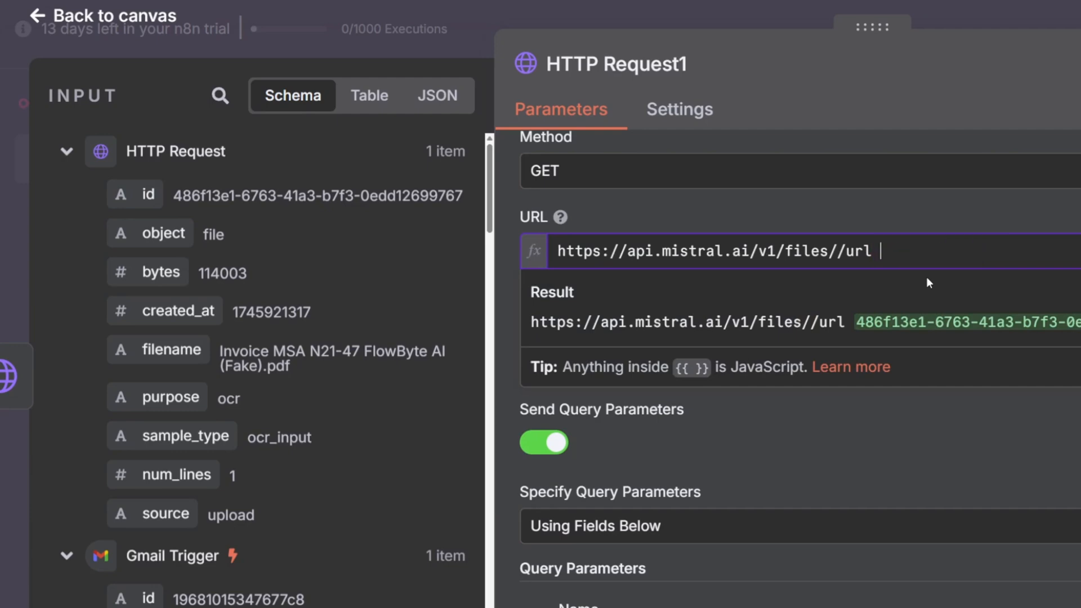
key("Left")
key("Left")
key("Left")
key("Left")
type("{{ $json.id }}")
key("Right")
key("Right")
key("Right")
key("Right")
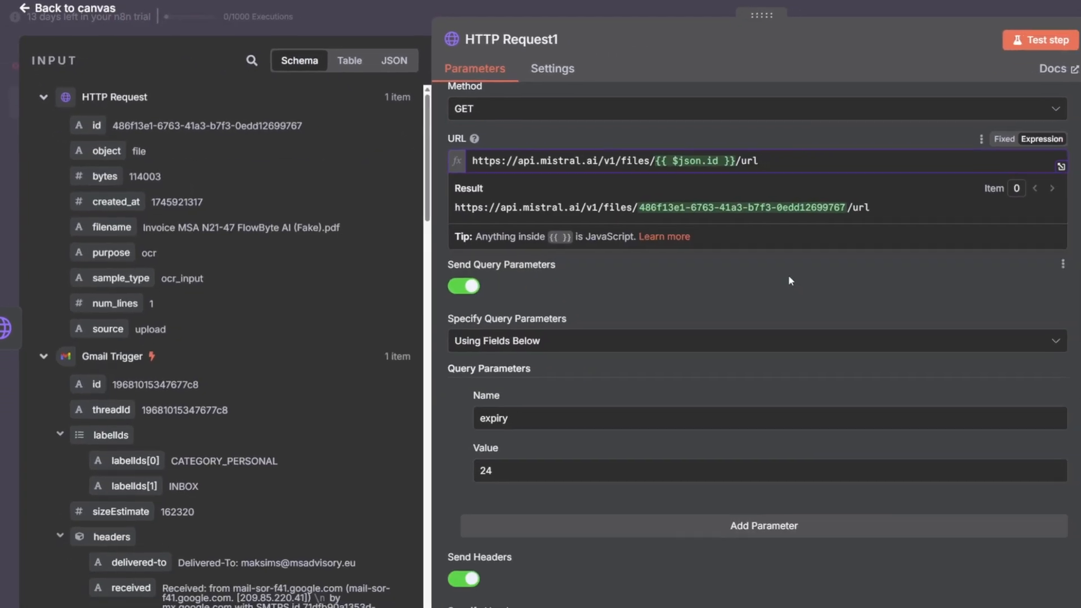
Check the query and header parameters, enlarge the output area and test the signed URL request.
scroll(1042, 426, "down", 1)
scroll(780, 278, "down", 7)
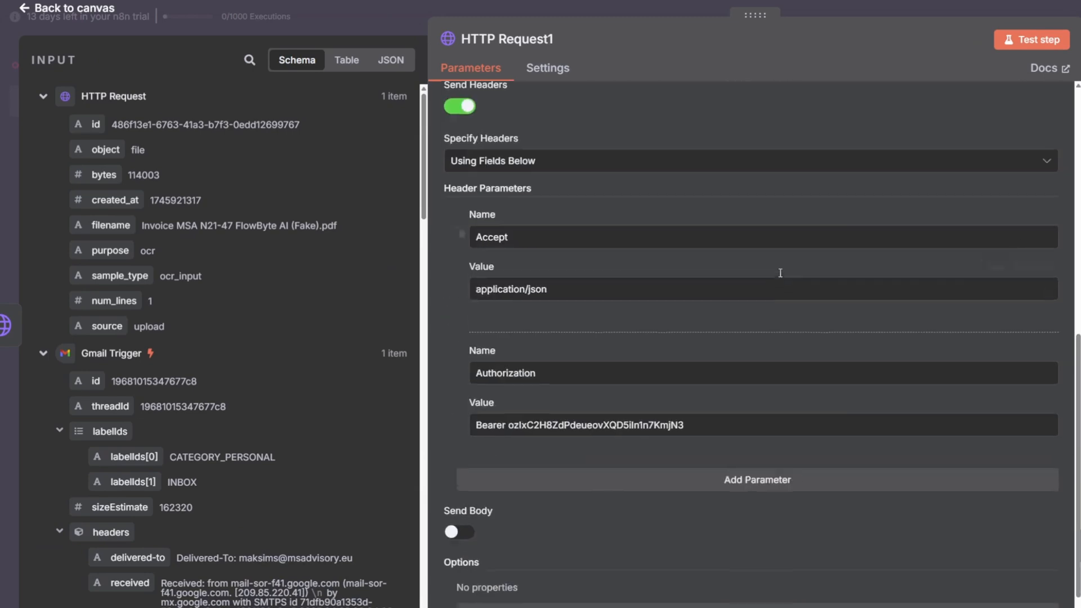
scroll(778, 272, "up", 8)
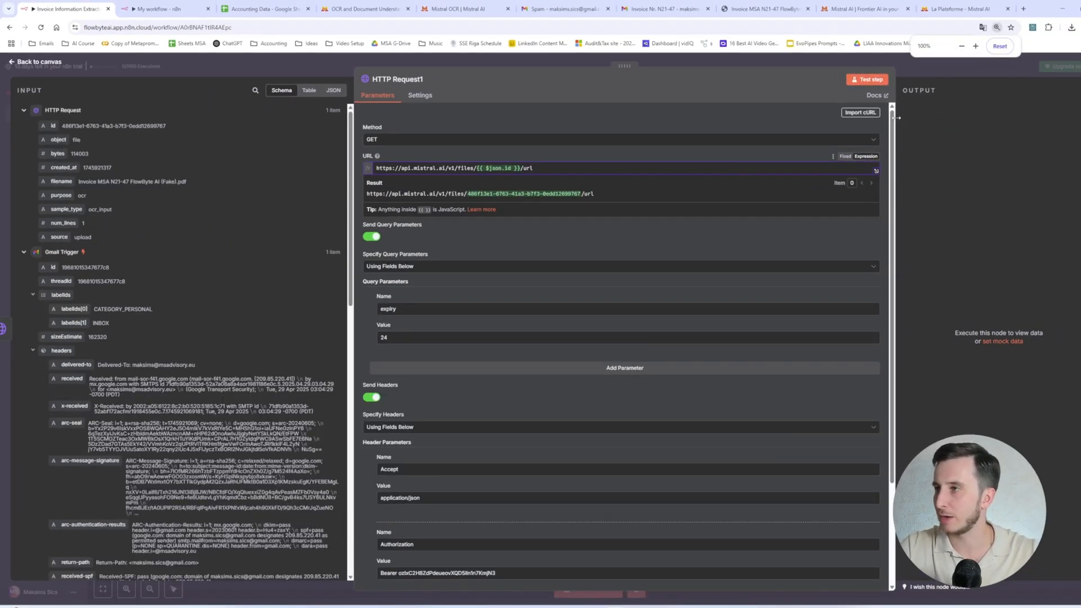
left_click_drag(894, 90, 779, 90)
left_click(760, 82)
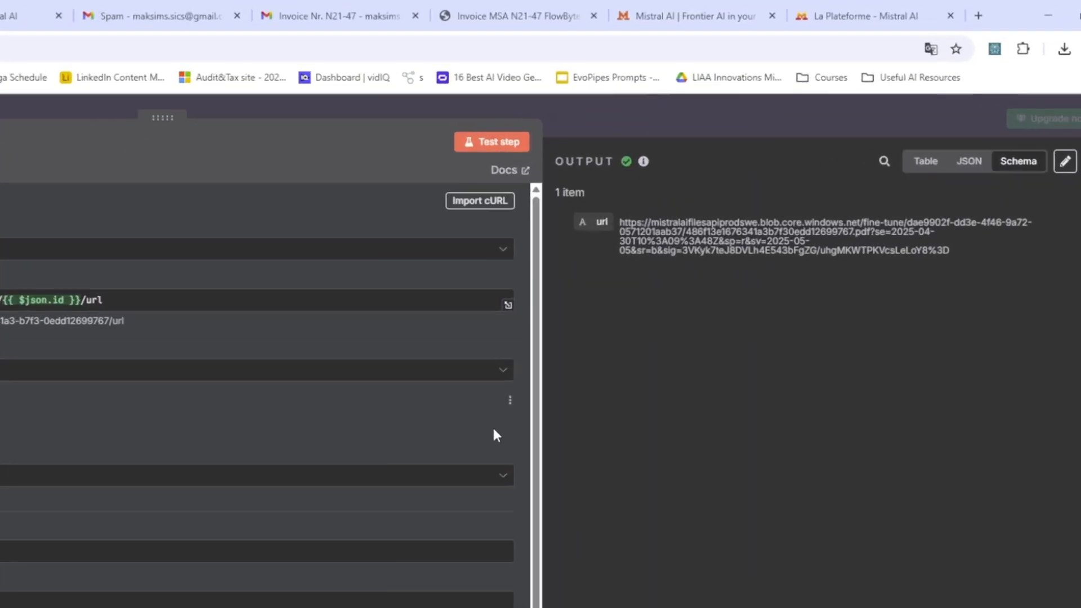
Open the returned signed URL in a new browser tab and examine the downloaded invoice PDF.
left_click_drag(1008, 140, 807, 126)
key("ctrl+c")
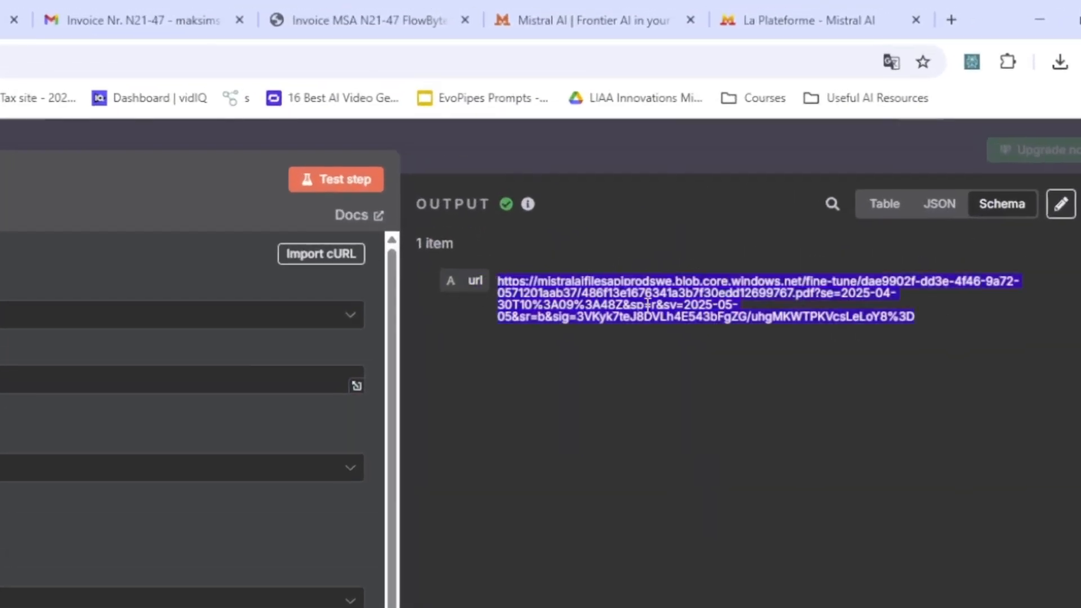
key("ctrl+t")
key("ctrl+v")
key("Return")
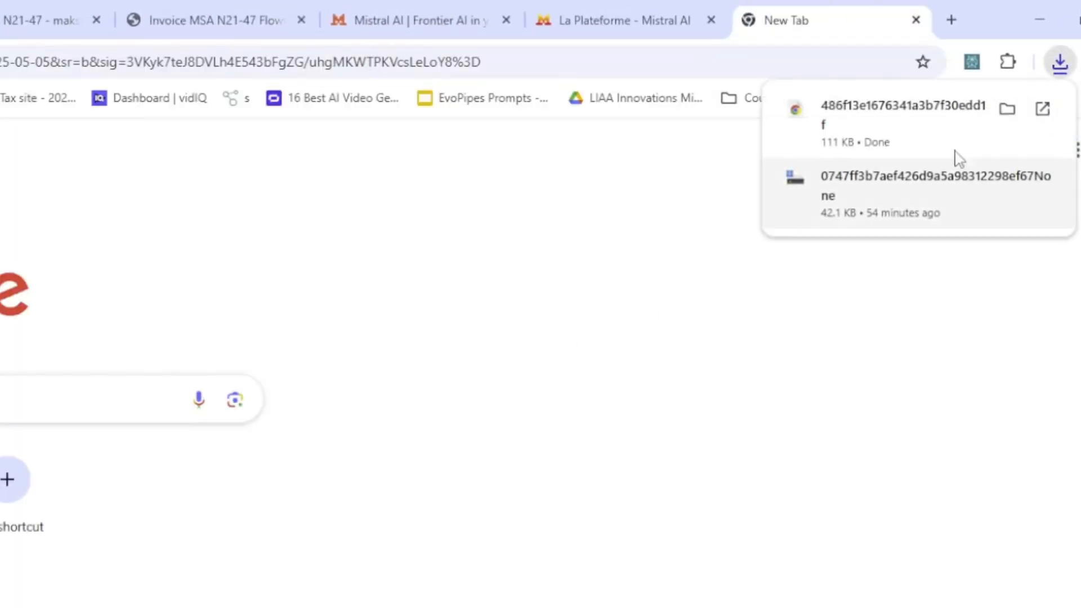
left_click(878, 126)
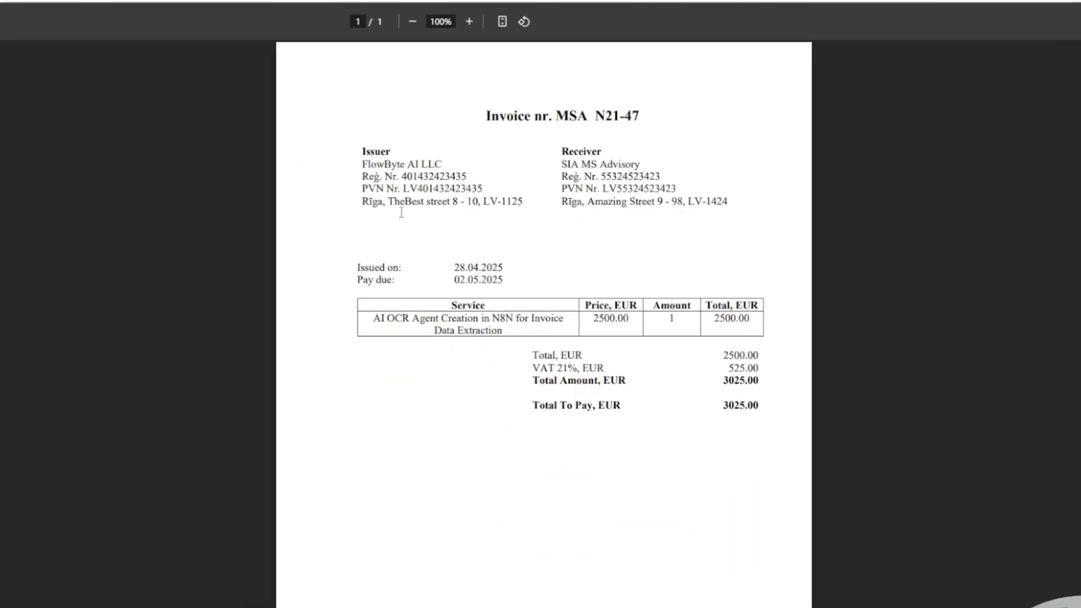
scroll(536, 180, "up", 6)
scroll(536, 180, "down", 4)
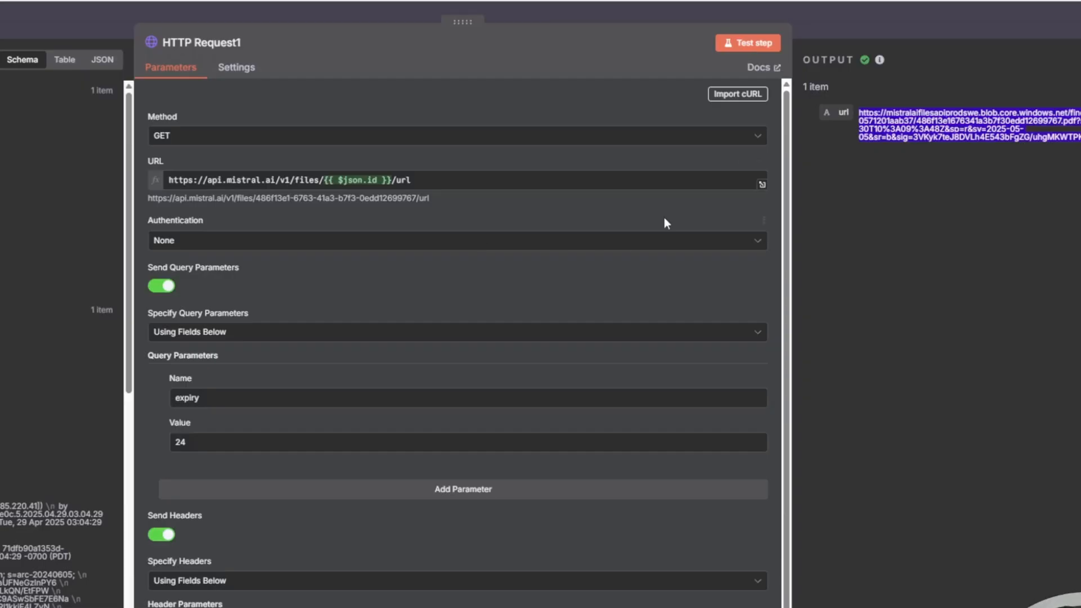
Return to the canvas and add a third HTTP Request node after HTTP Request1.
left_click(835, 27)
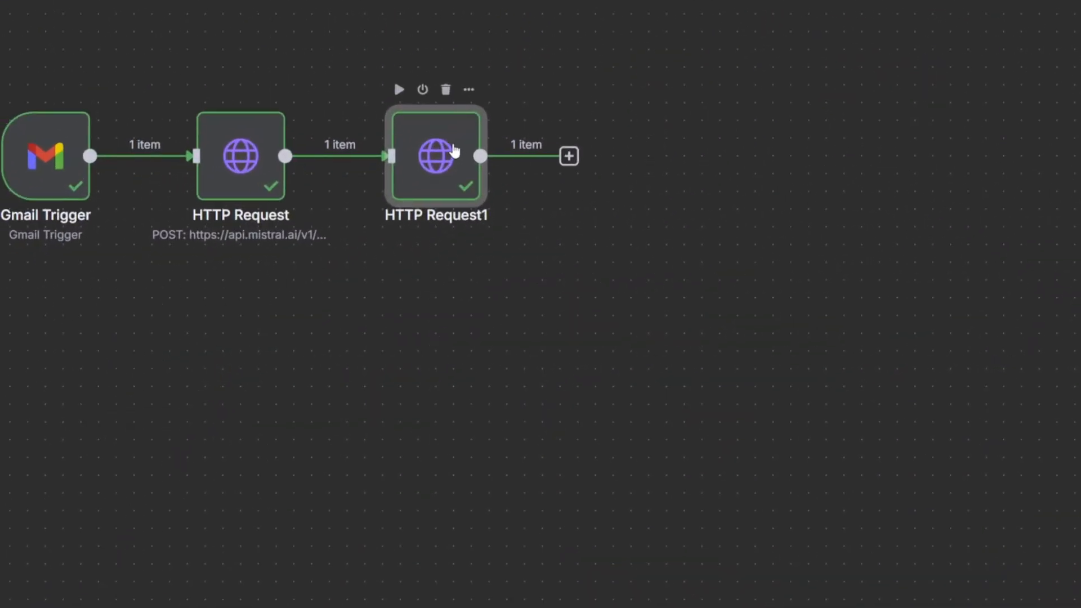
left_click_drag(522, 55, 677, 195)
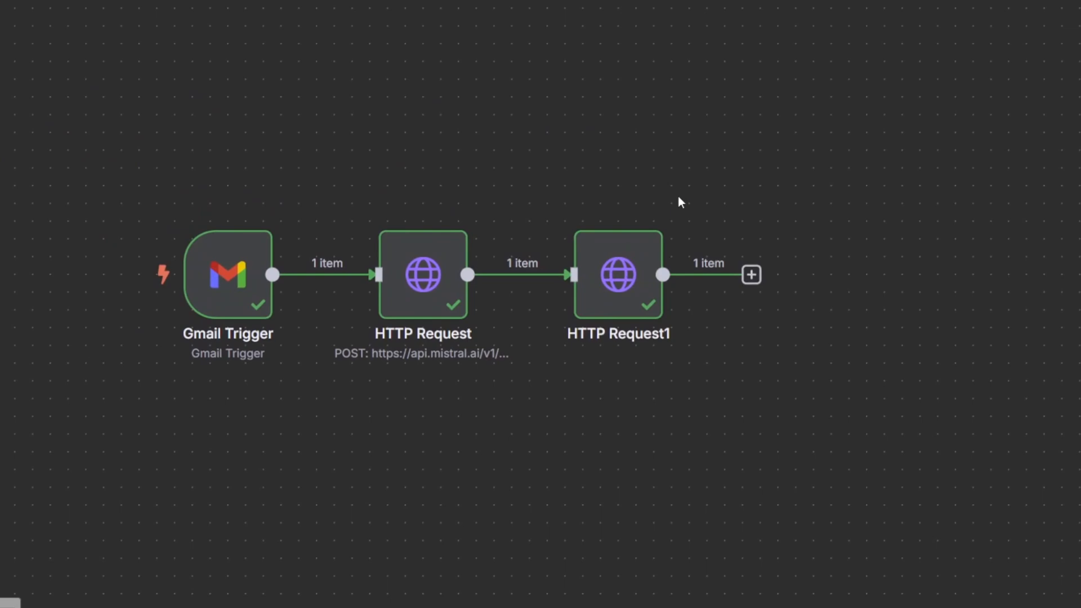
left_click(751, 276)
type("ht")
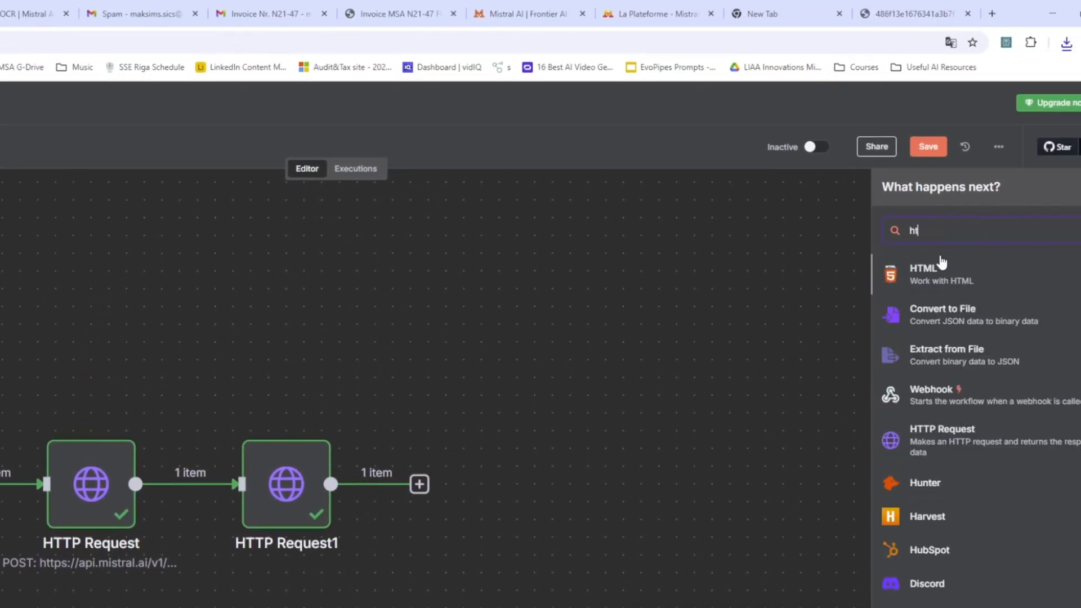
type("ps")
left_click(949, 269)
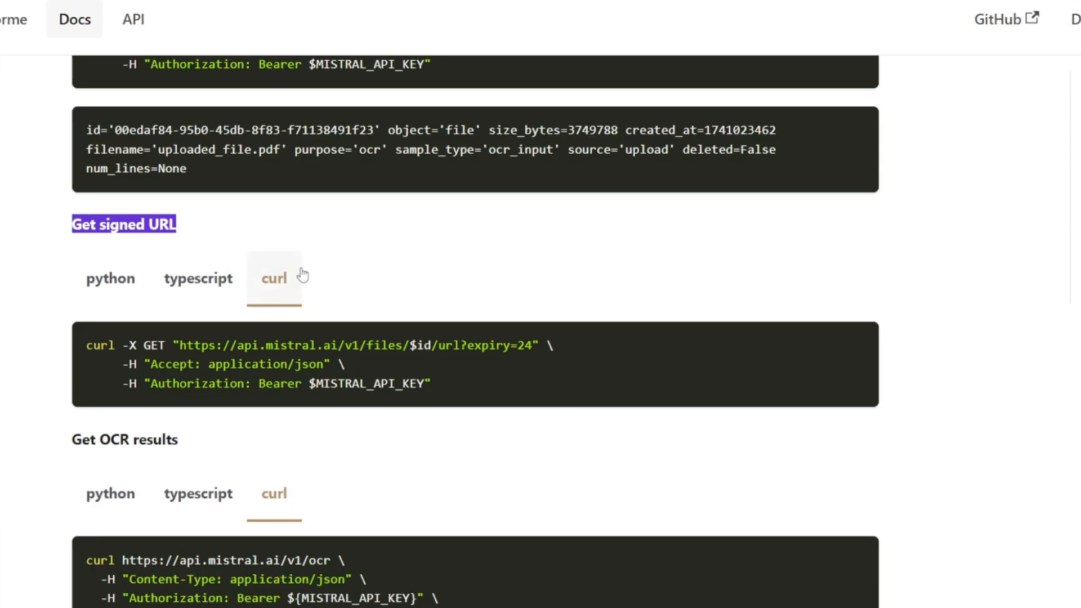
Import the curl command from the "OCR with PDF" section of the Mistral docs into the HTTP Request2 node.
scroll(304, 280, "up", 15)
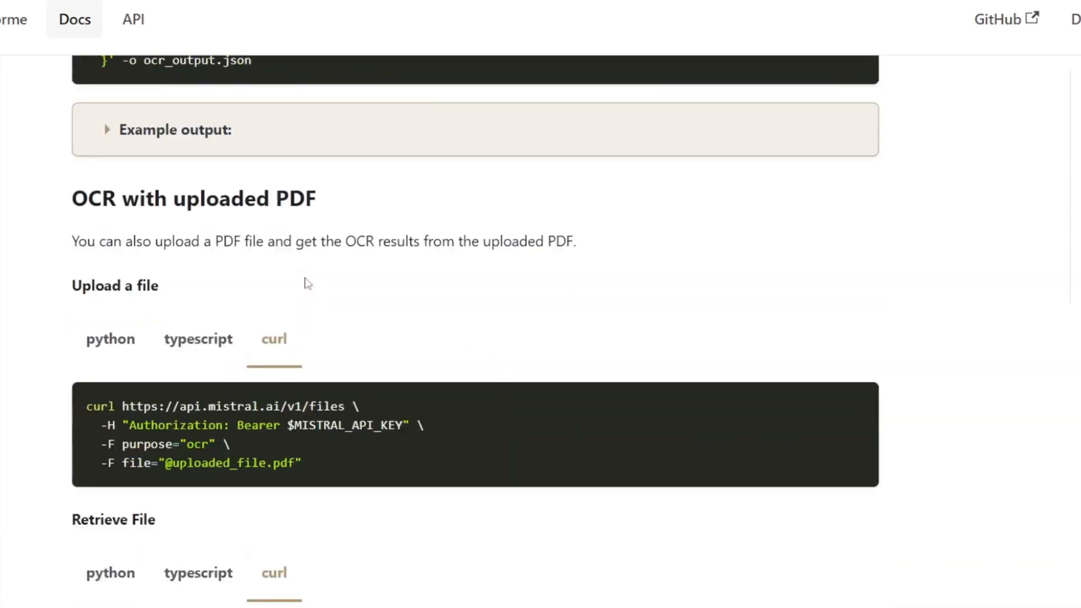
left_click_drag(70, 139, 297, 147)
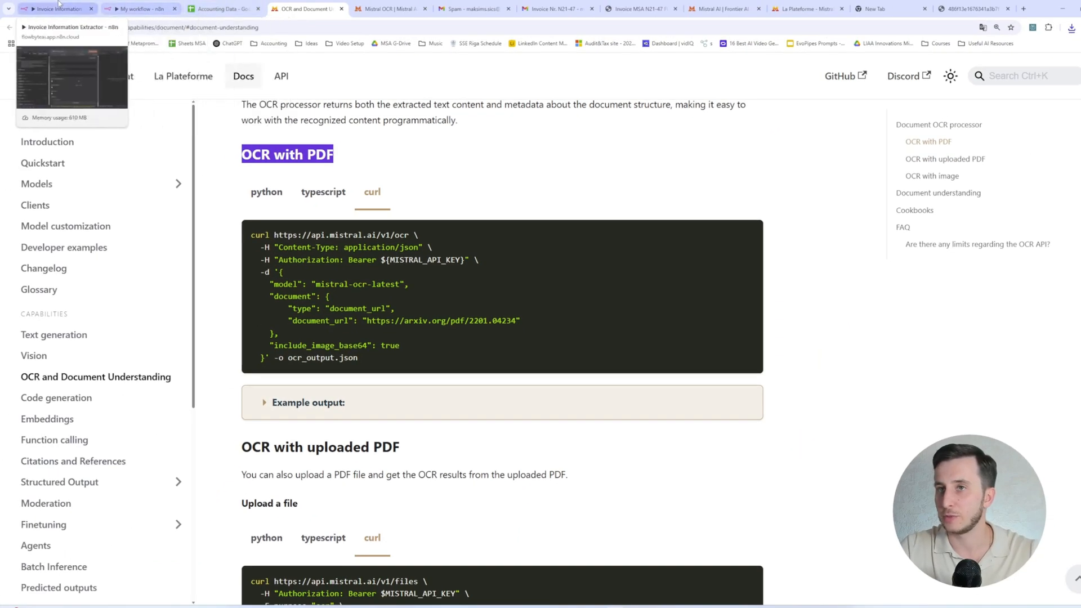
left_click(59, 4)
left_click(723, 156)
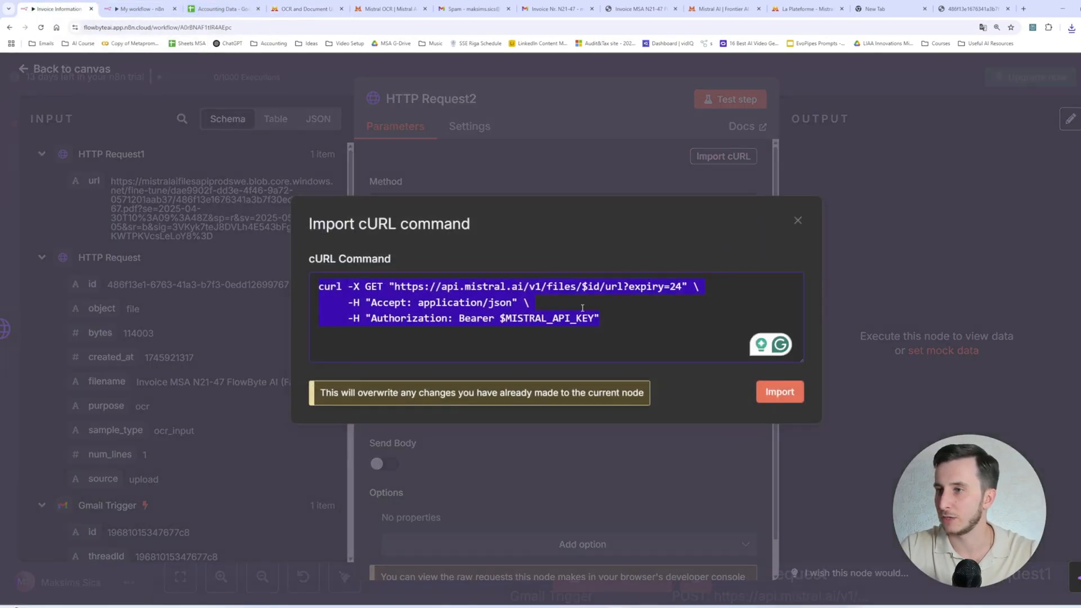
key("ctrl+v")
scroll(463, 323, "up", 5)
scroll(464, 324, "down", 1)
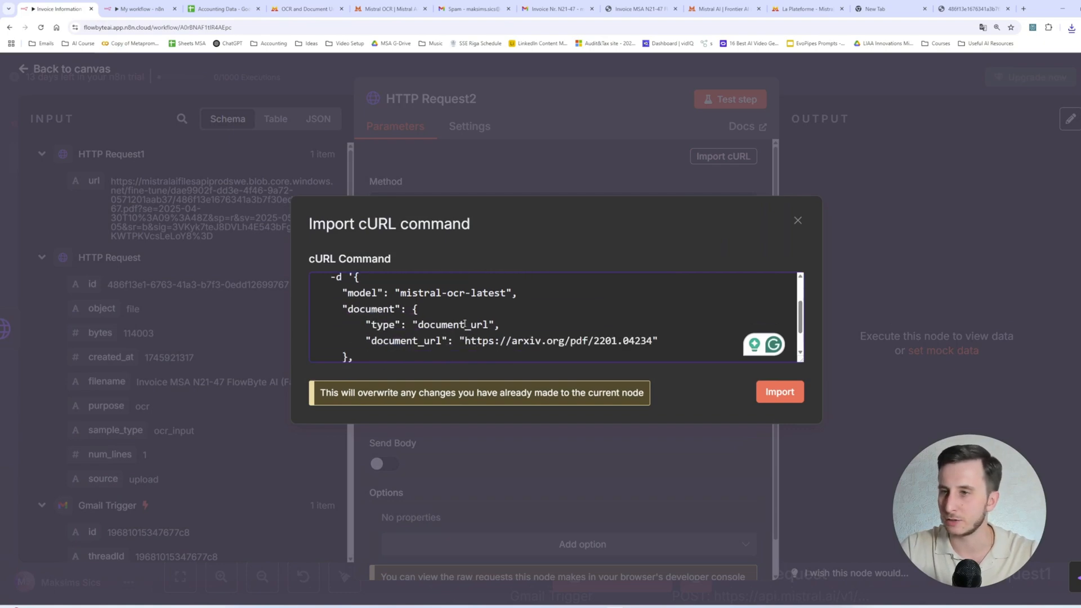
scroll(472, 350, "up", 1)
left_click(780, 392)
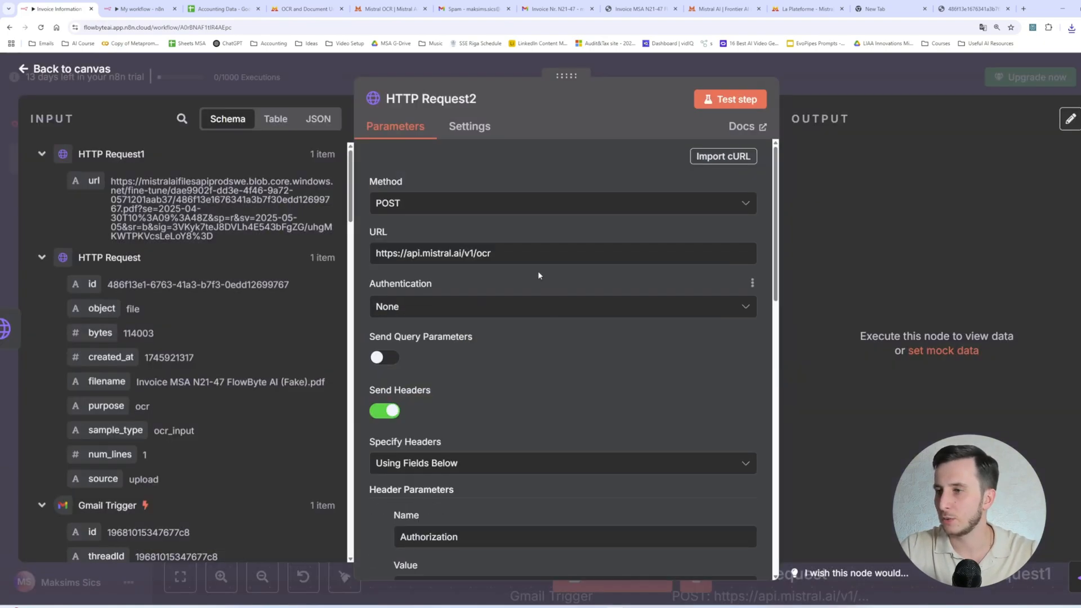
Copy the API key from the Mistral console and paste it after "Bearer" in HTTP Request2's Authorization header value.
scroll(538, 269, "down", 4)
left_click(541, 371)
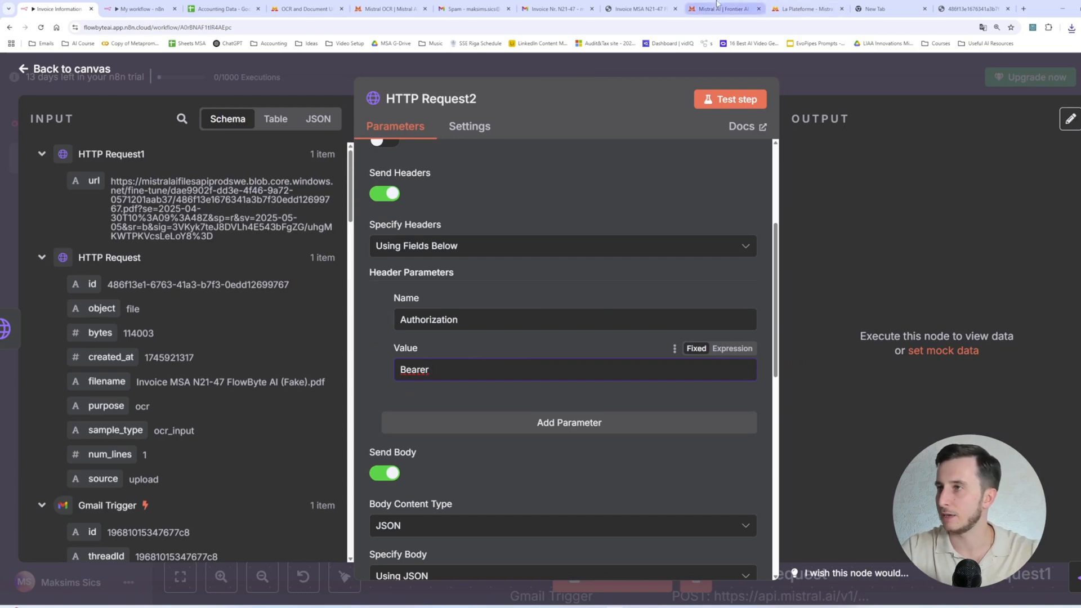
left_click(724, 8)
left_click(809, 8)
left_click(633, 335)
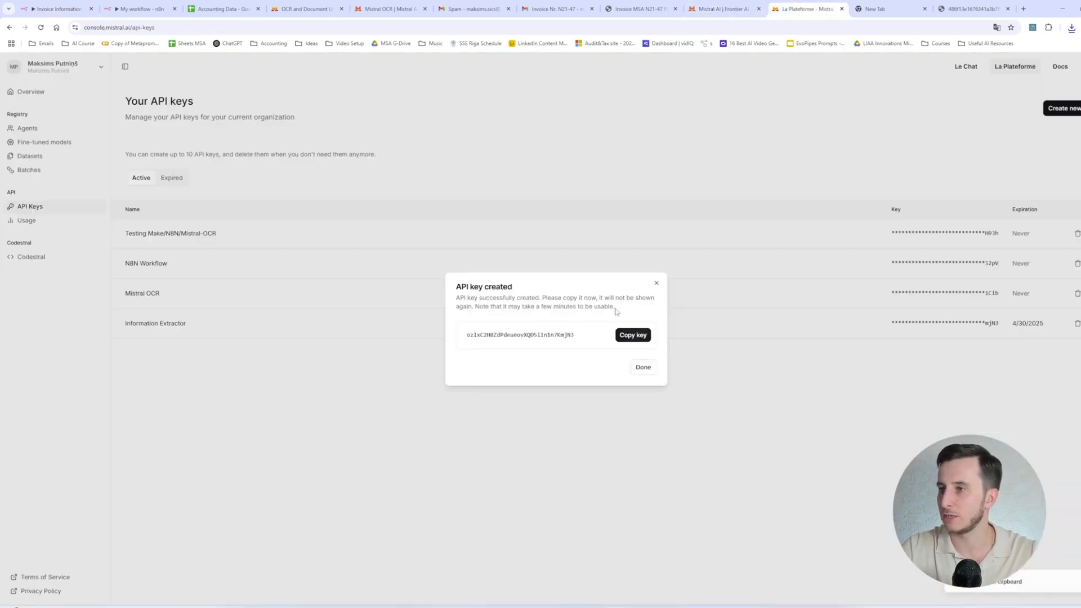
left_click(56, 8)
key("ctrl+v")
scroll(474, 363, "down", 5)
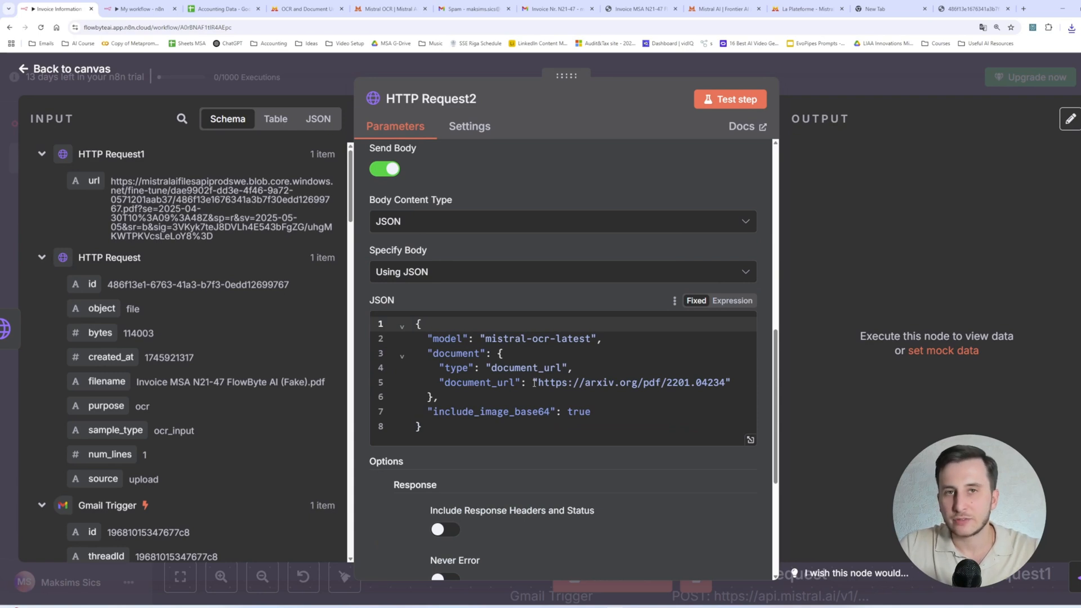
Replace the sample document_url in HTTP Request2's JSON body with the expression {{ $json.url }} from HTTP Request1's output.
left_click_drag(509, 339, 574, 338)
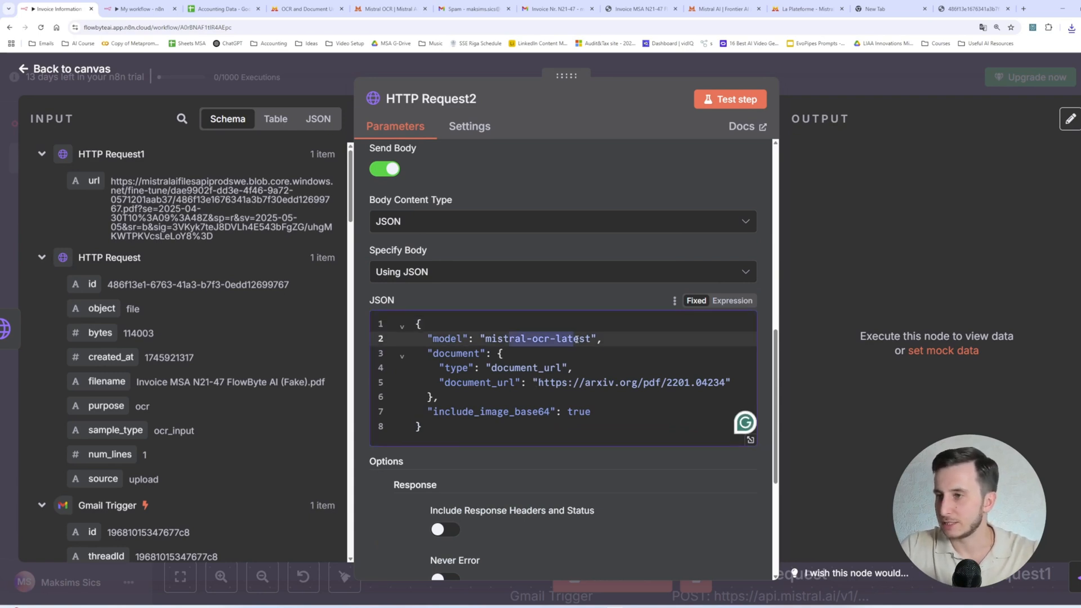
left_click(494, 368)
left_click(542, 382)
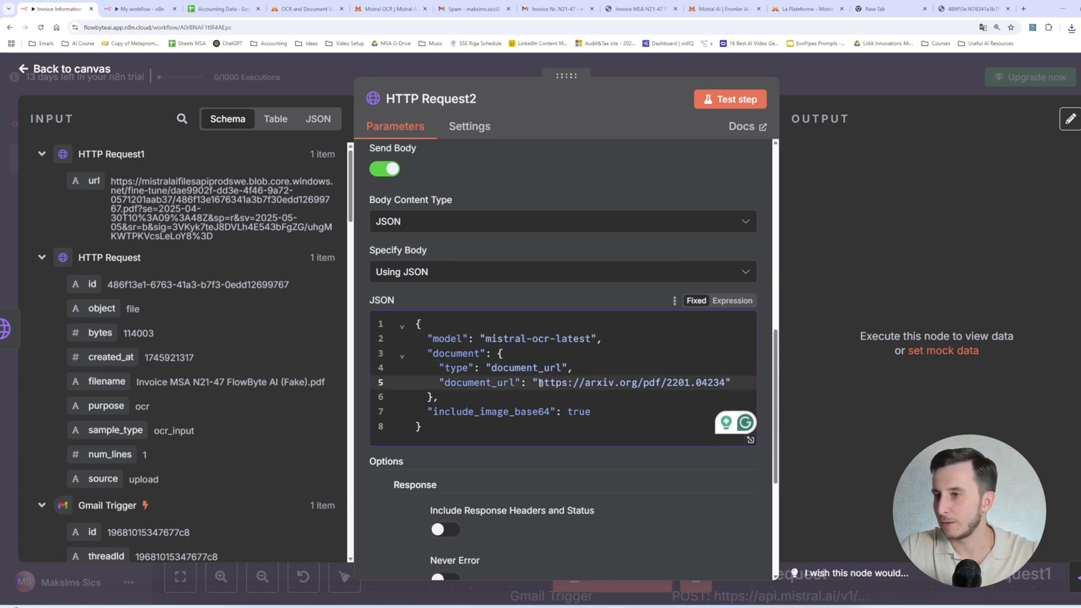
left_click_drag(540, 383, 679, 383)
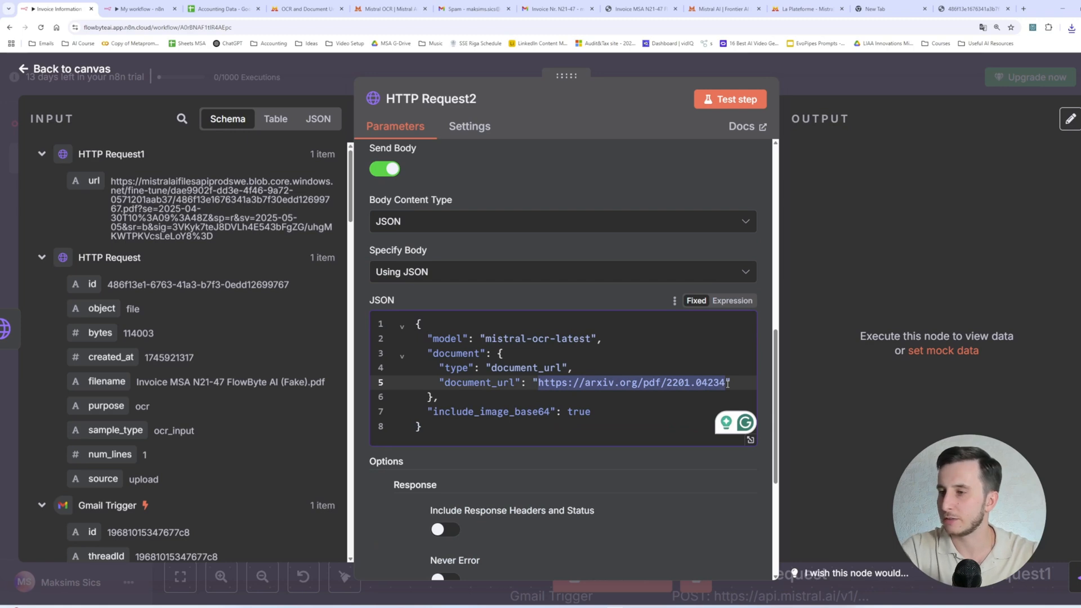
key("BackSpace")
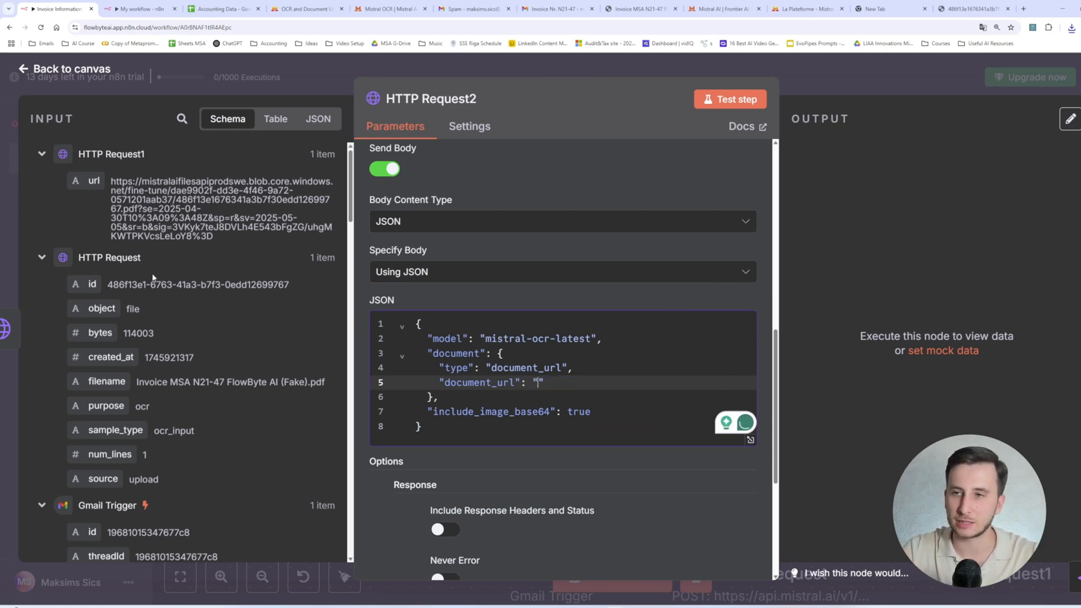
left_click_drag(77, 179, 510, 389)
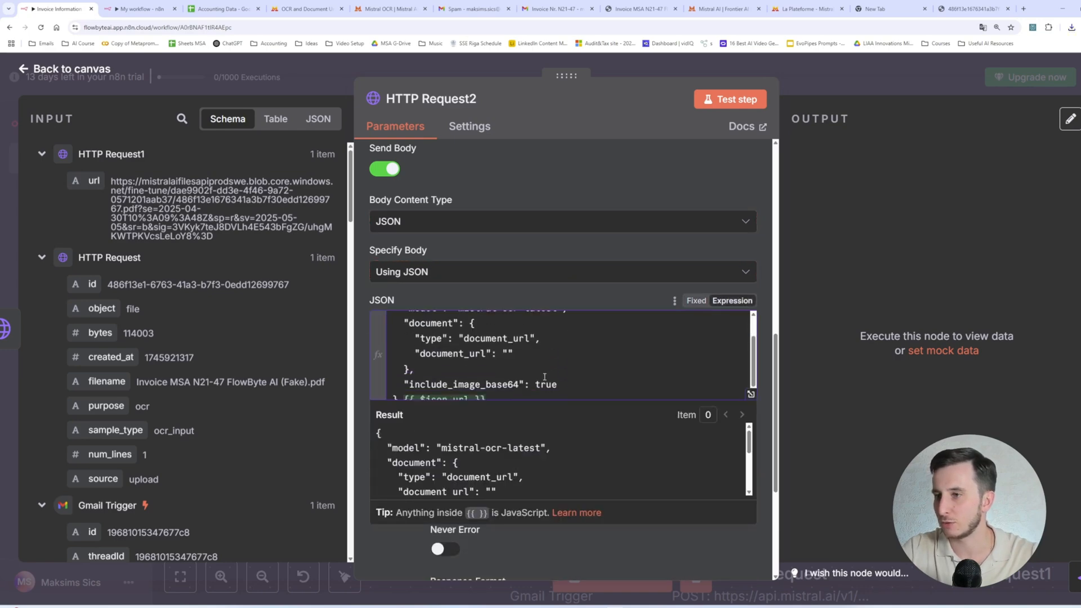
scroll(450, 359, "up", 1)
left_click(507, 383)
type("{{ $json.url }}")
scroll(511, 338, "down", 2)
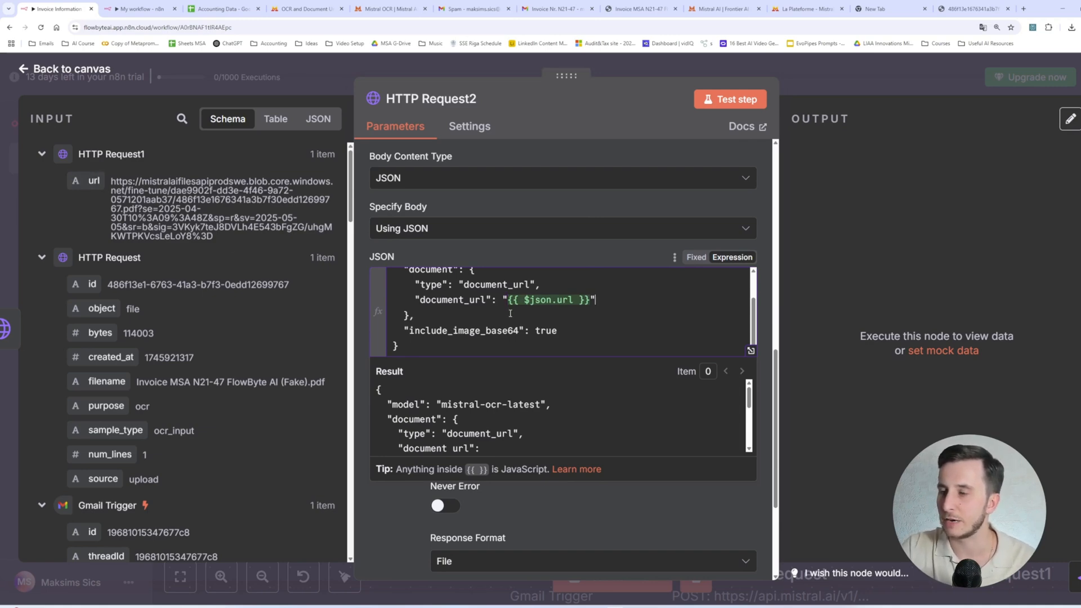
left_click(571, 403)
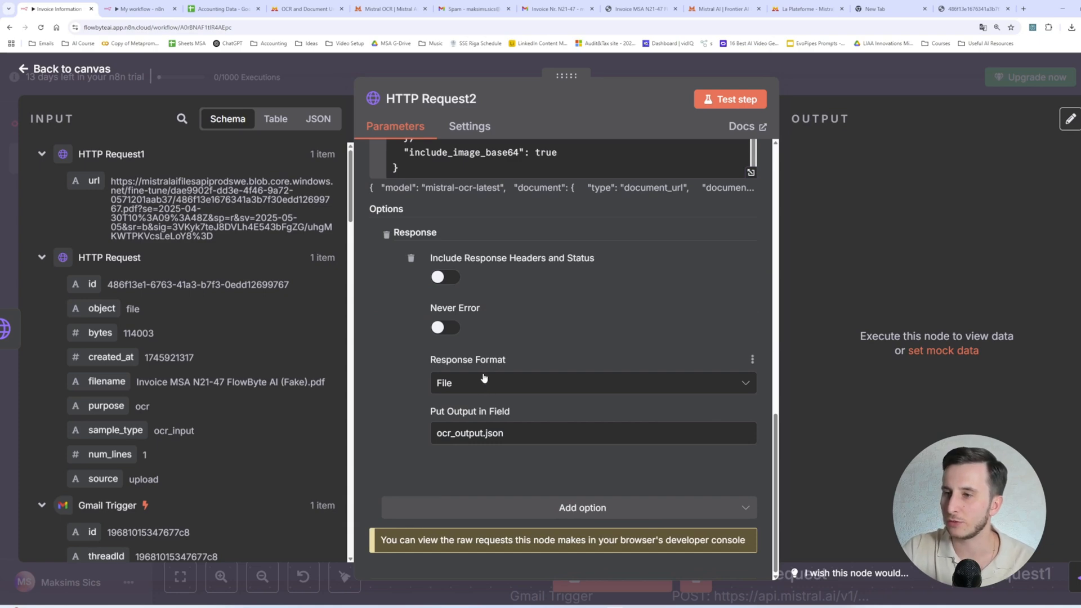
Test the HTTP Request2 node and examine its OCR output as the binary ocr_output.json file and as JSON.
left_click(724, 107)
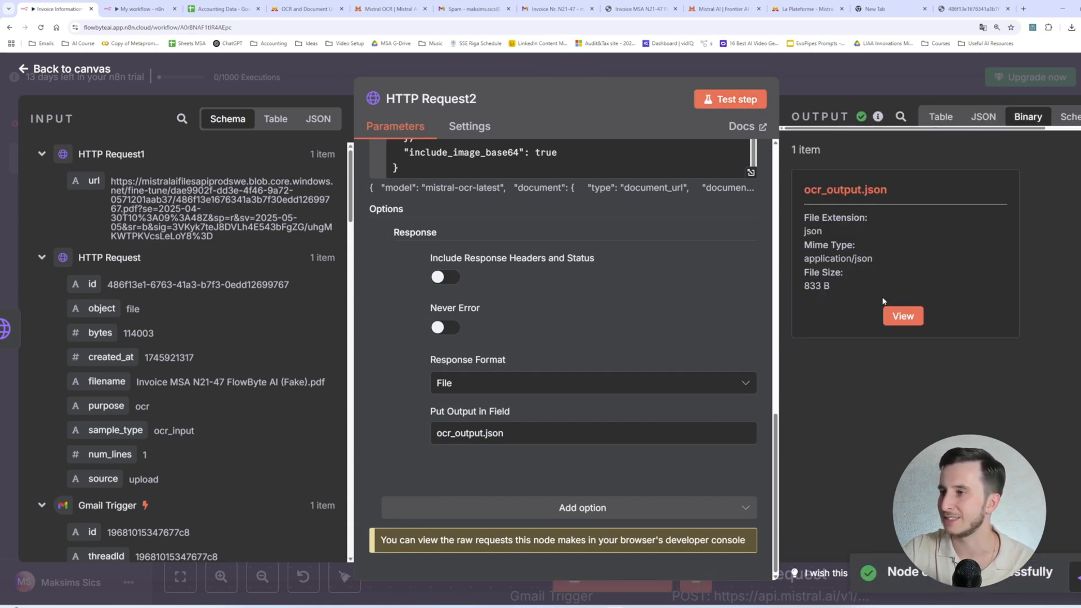
left_click(901, 315)
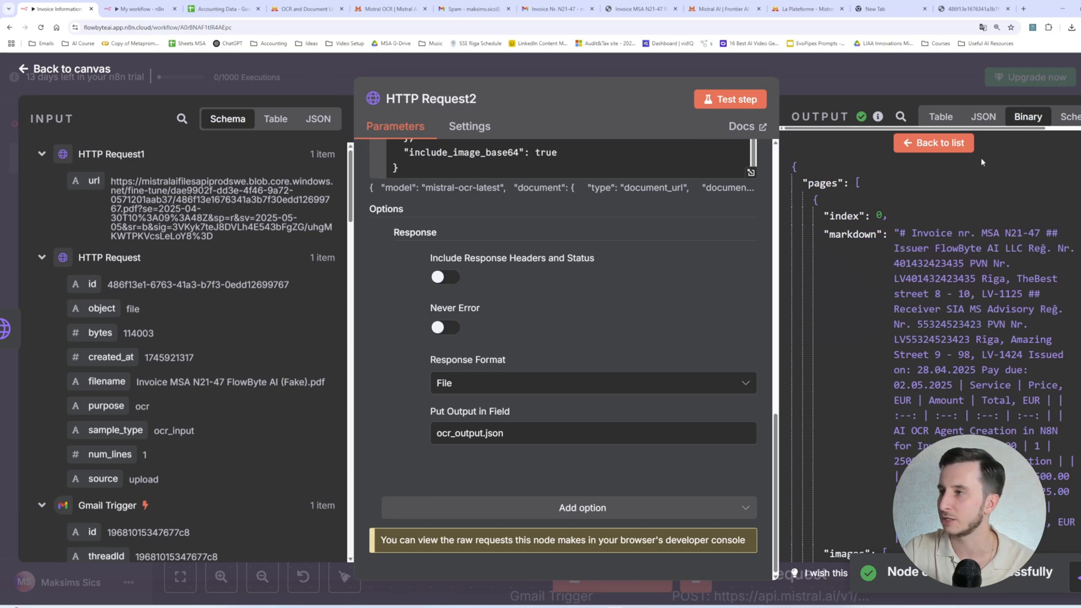
left_click(982, 116)
left_click_drag(814, 214, 930, 336)
left_click(853, 248)
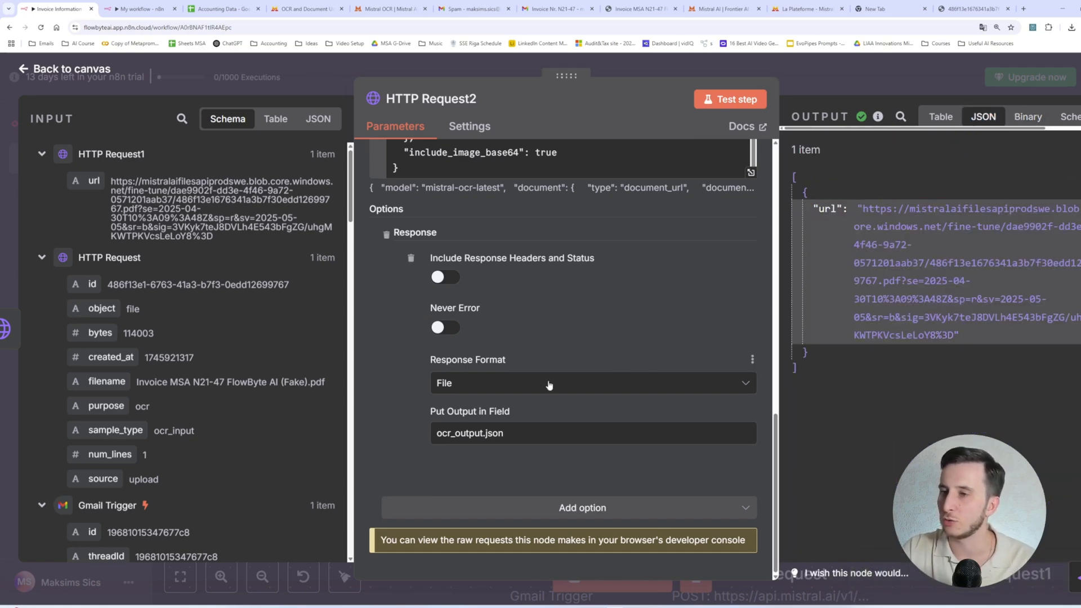
Set HTTP Request2's Response Format to JSON and rerun the node to review the extracted invoice markdown.
left_click(519, 387)
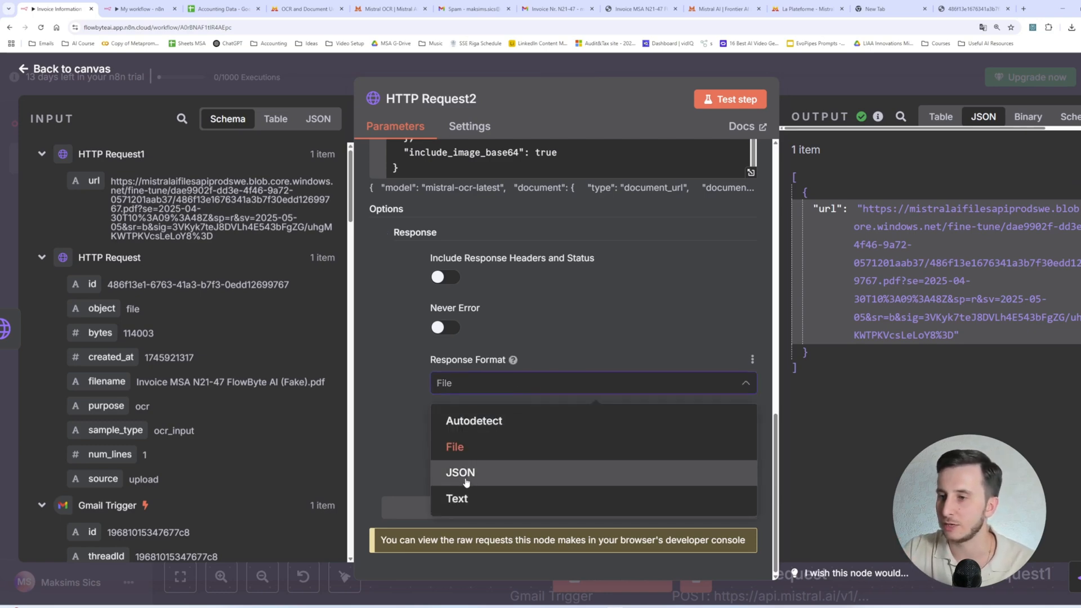
left_click(464, 477)
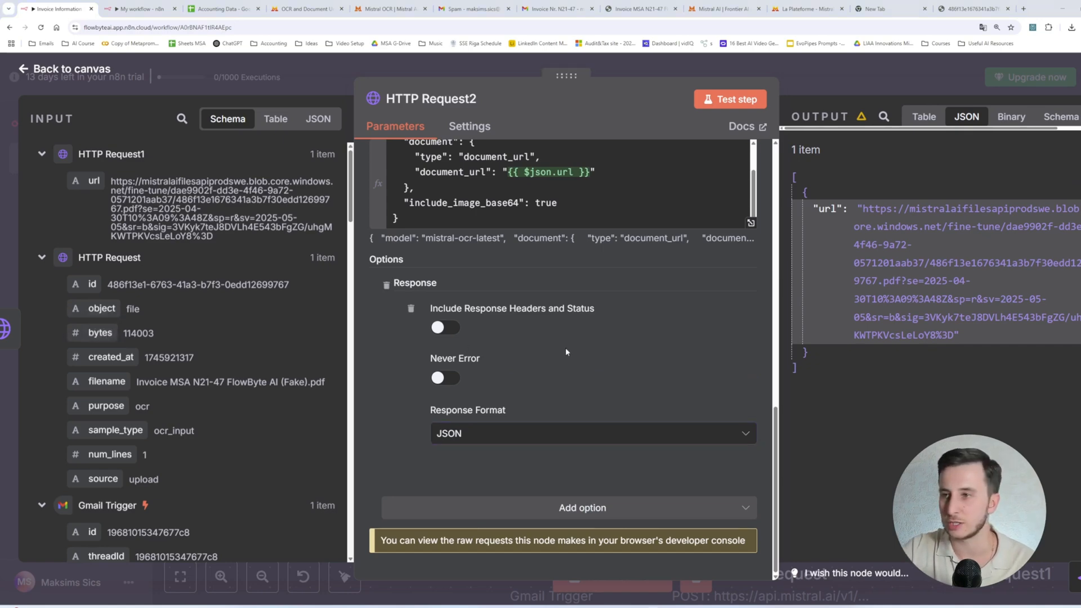
left_click(736, 99)
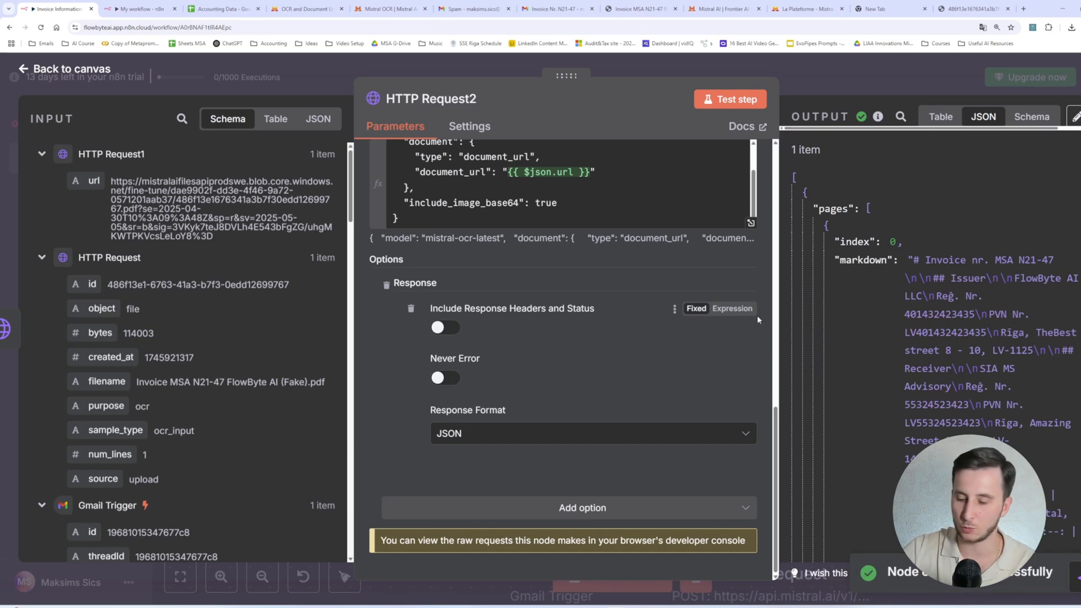
scroll(939, 215, "down", 2)
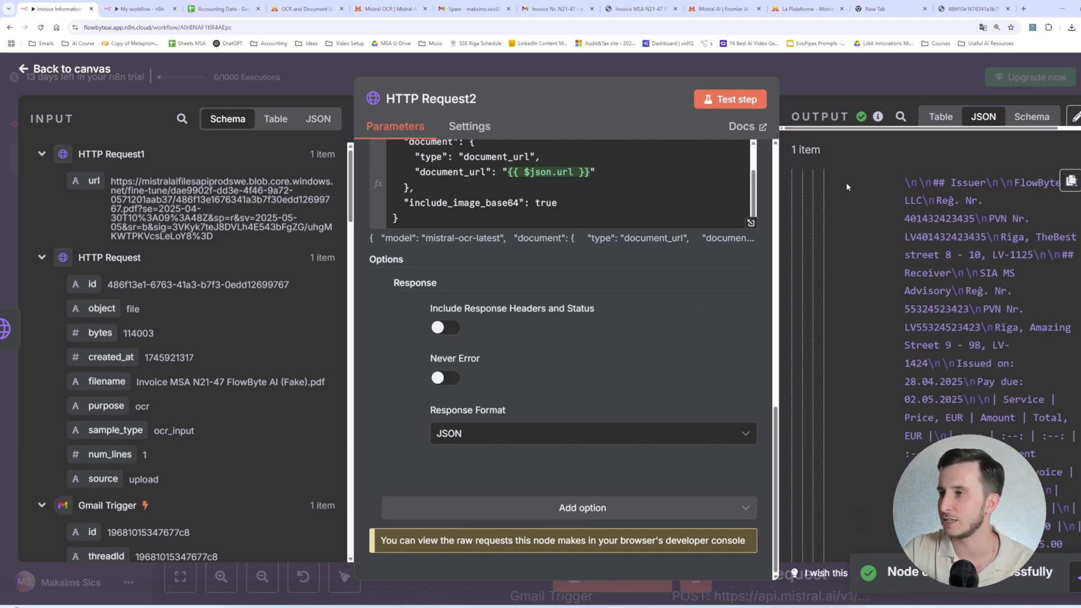
scroll(939, 215, "up", 1)
left_click_drag(913, 261, 1033, 348)
scroll(922, 267, "down", 1)
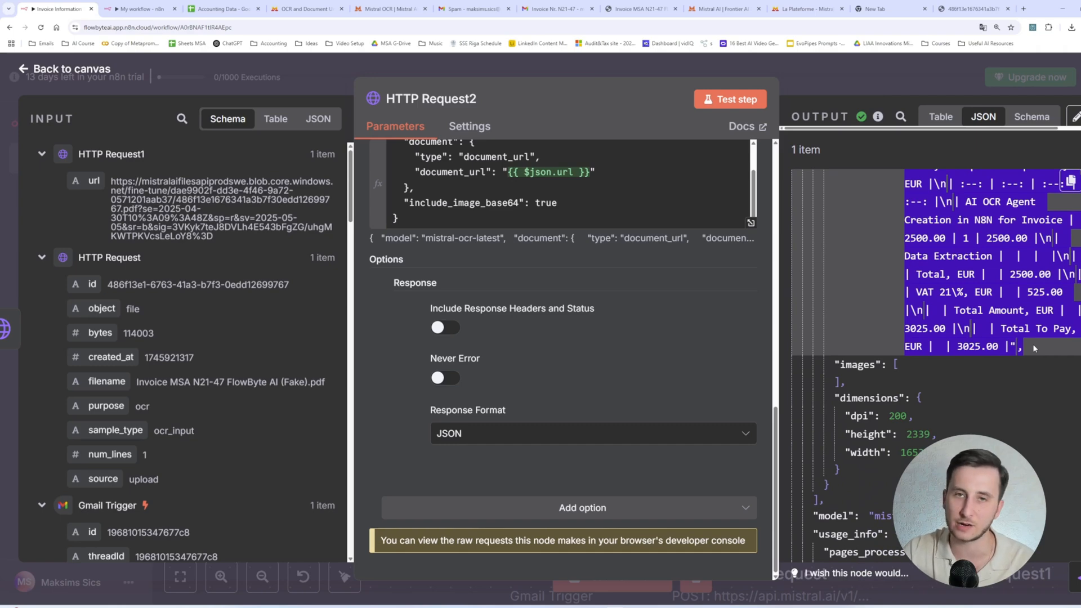
Return to the canvas and add an Information Extractor node after HTTP Request2.
left_click(818, 72)
scroll(767, 348, "down", 2)
left_click_drag(1001, 364, 587, 267)
scroll(588, 268, "down", 1)
left_click_drag(614, 286, 581, 278)
scroll(581, 278, "down", 1)
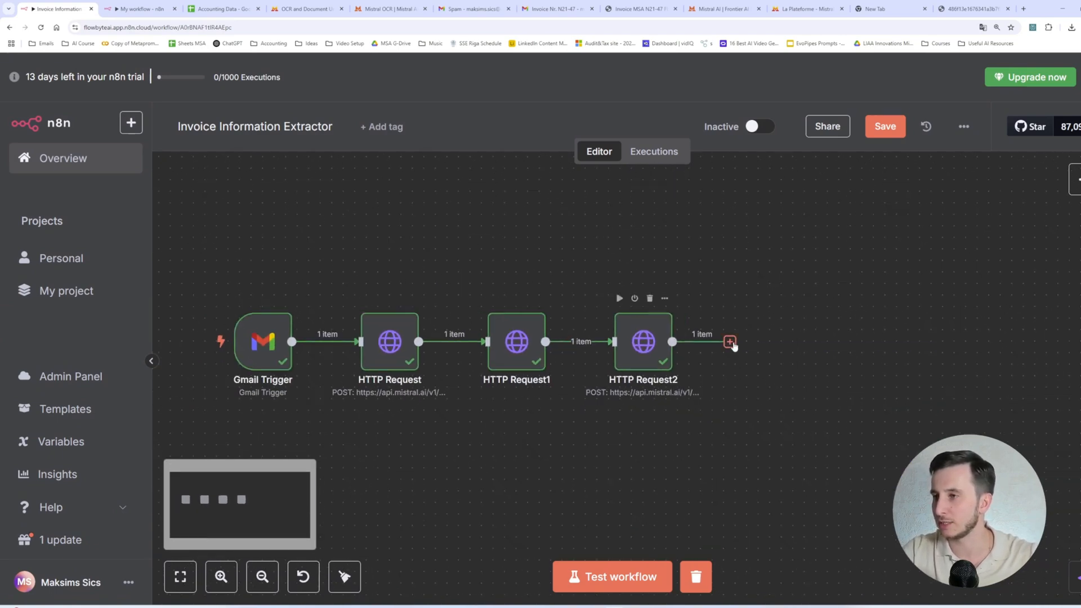
left_click(729, 341)
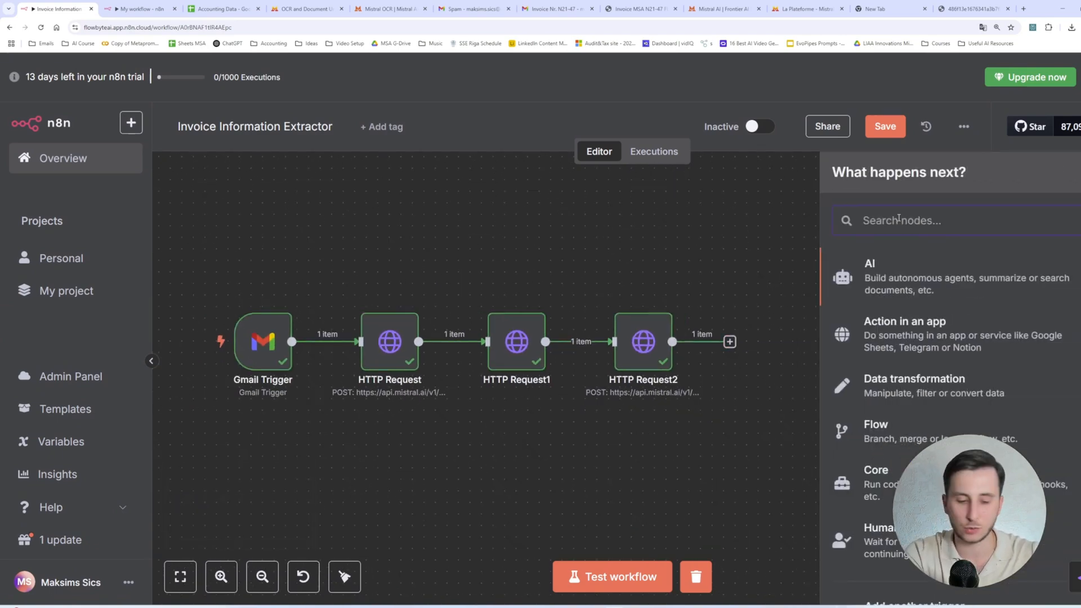
type("informat")
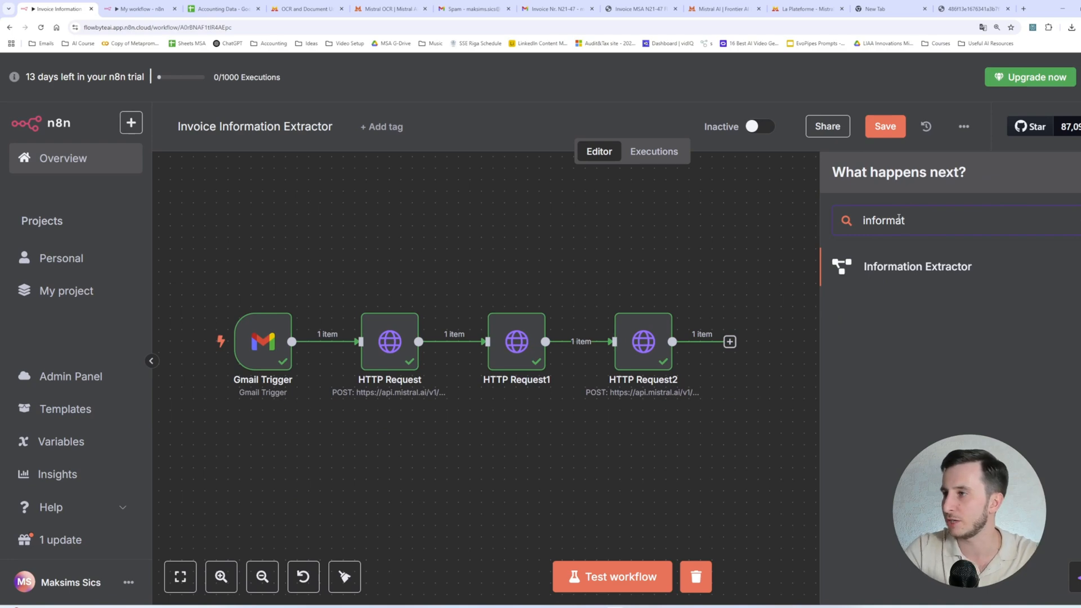
left_click(889, 275)
Map the markdown field of HTTP Request2's pages[0] into the Information Extractor's Text as {{ $json.pages[0].markdown }}.
scroll(493, 193, "down", 4)
scroll(497, 198, "up", 5)
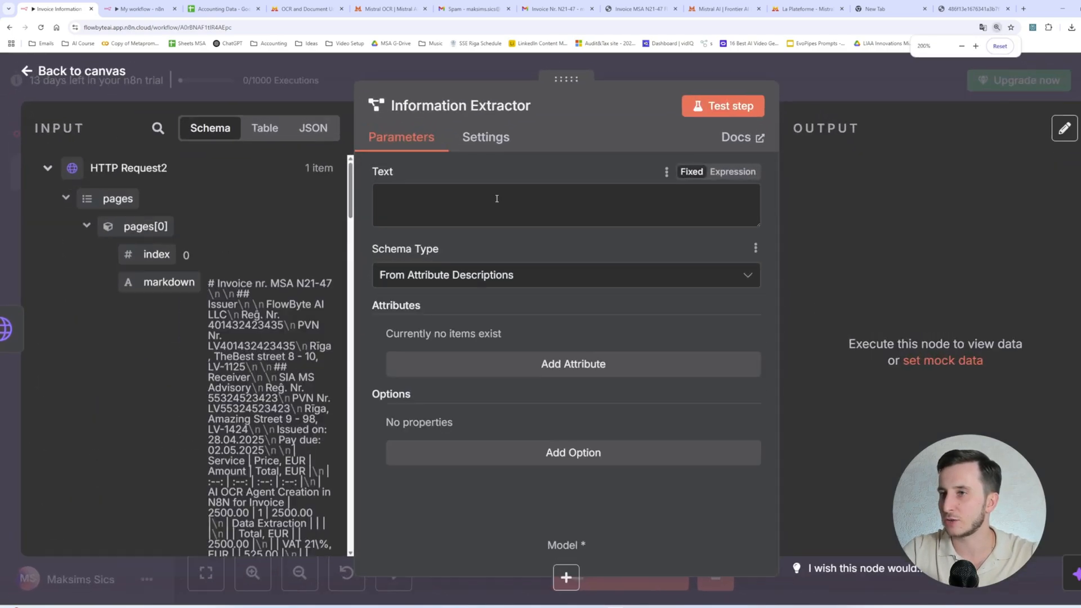
scroll(496, 198, "down", 1)
left_click_drag(148, 253, 428, 177)
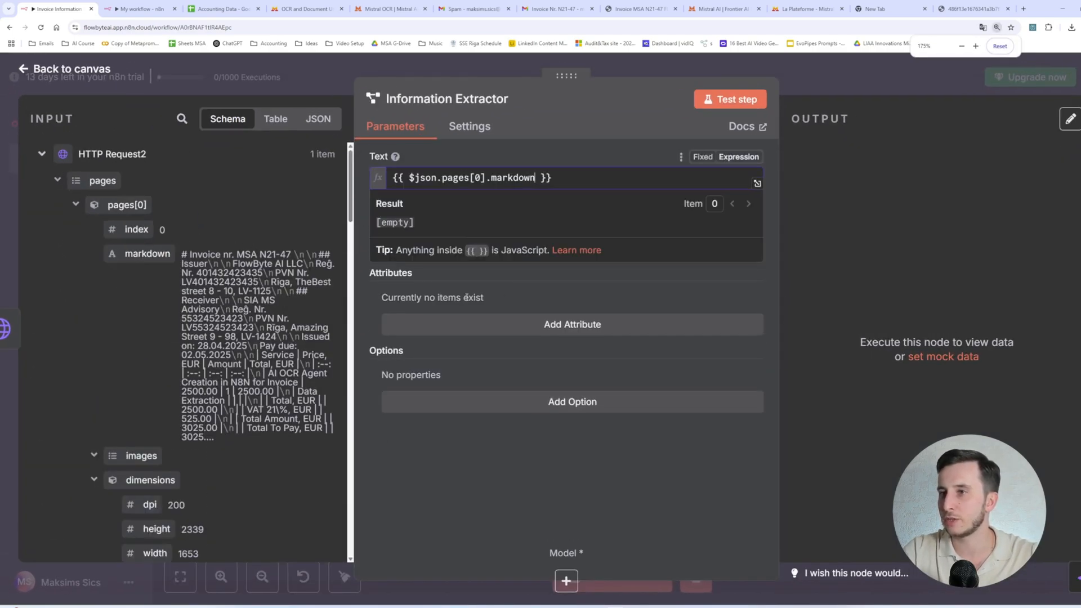
left_click(493, 305)
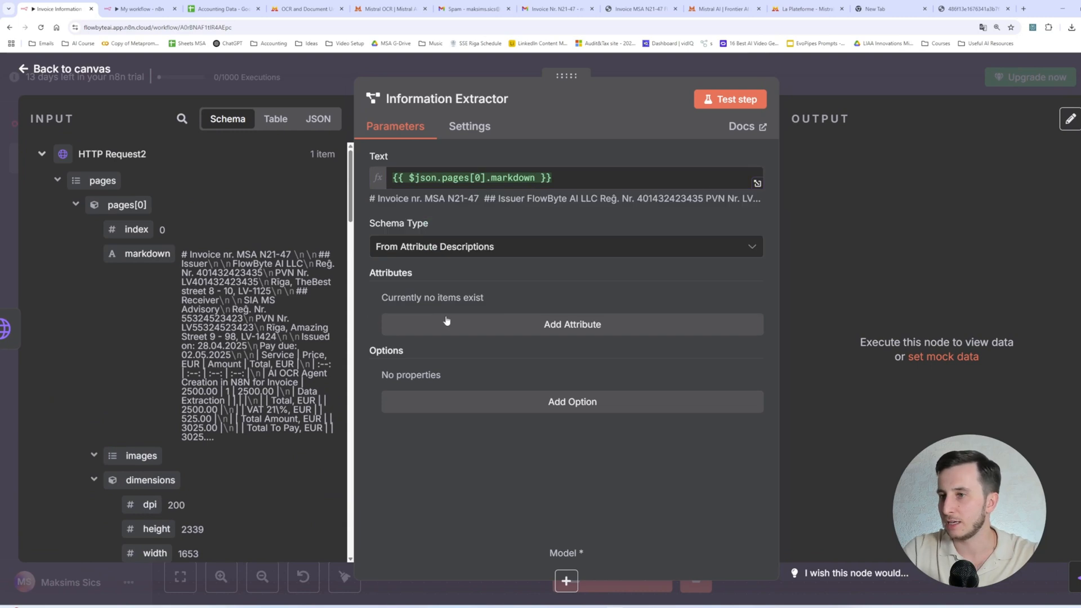
Add a String attribute named "Issuer" with the description "Invoice Issuing Company" to the Information Extractor.
left_click(518, 322)
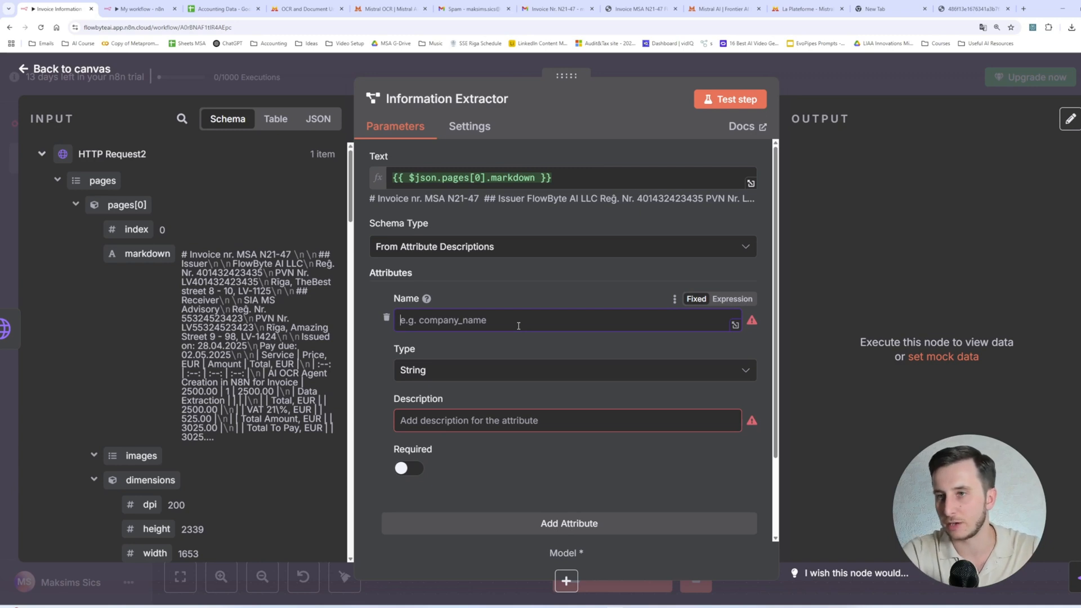
type("ISsuer")
left_click(495, 420)
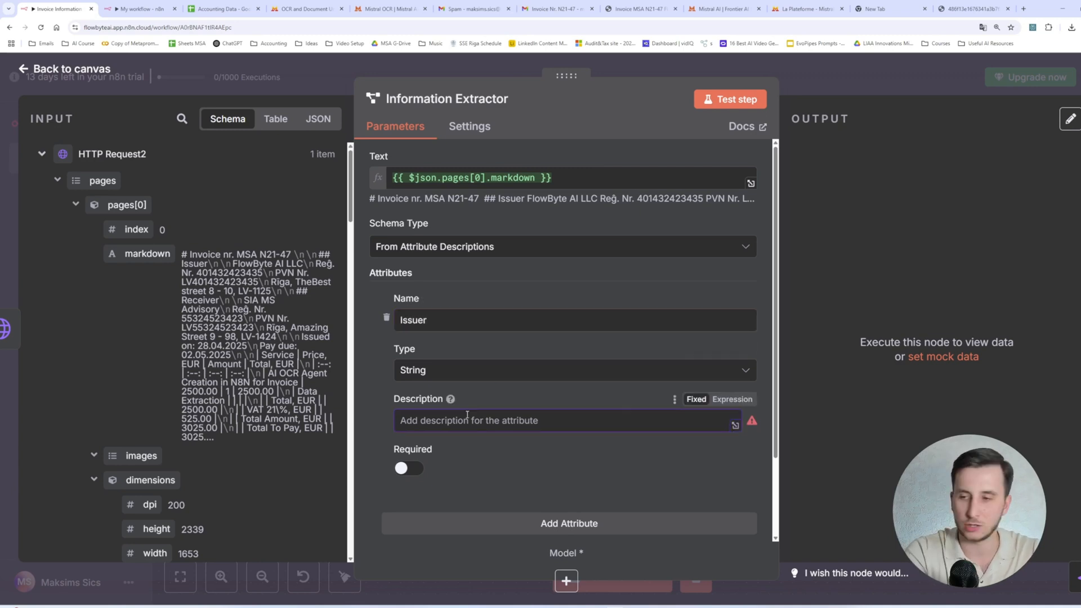
type("Invoice Is")
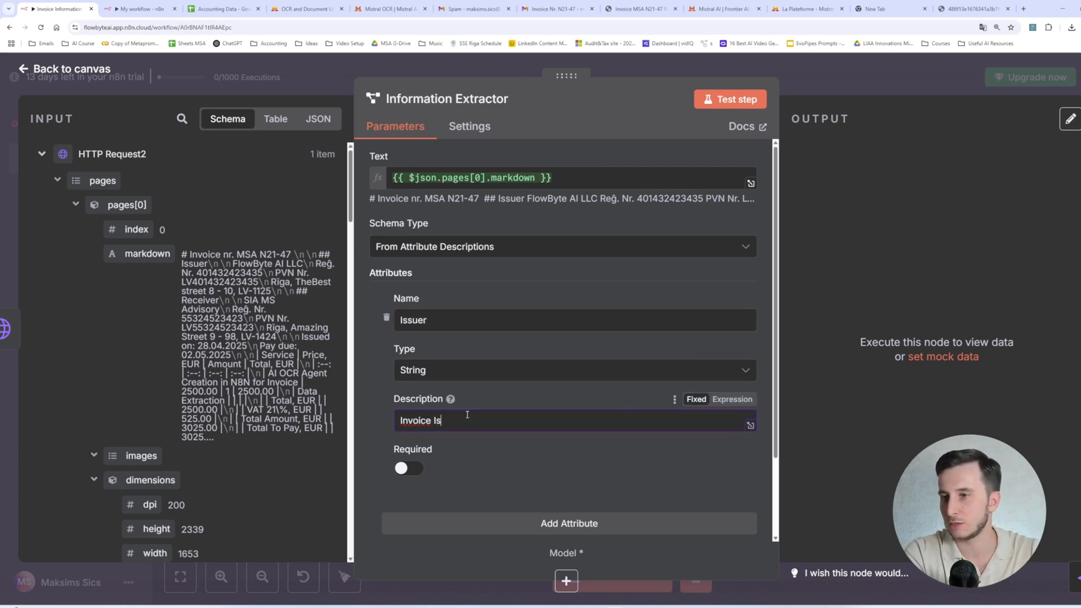
type("suing Company")
scroll(470, 445, "down", 1)
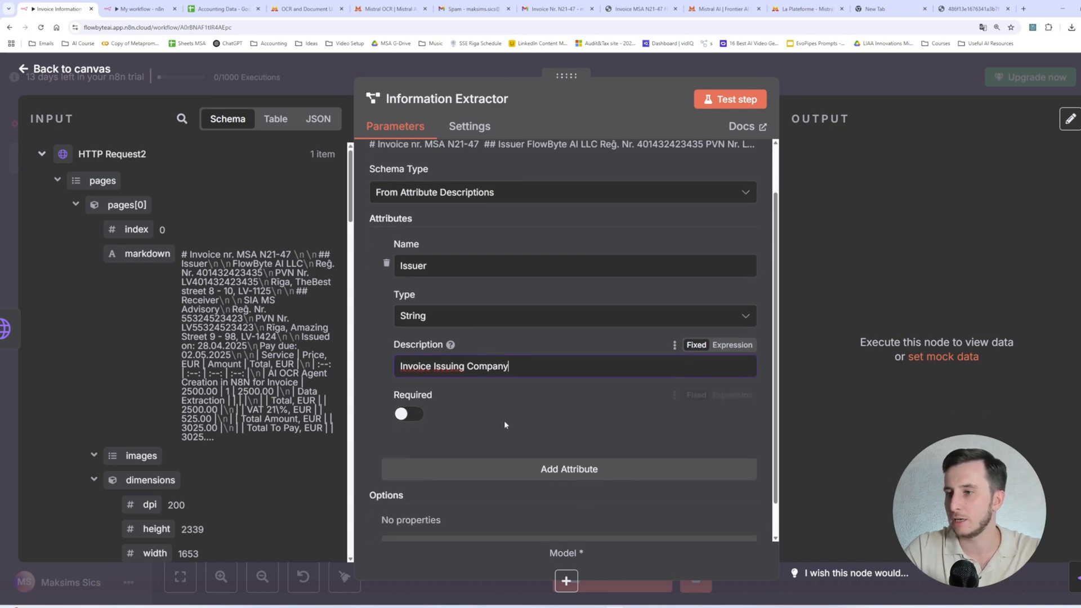
Add a second String attribute named "Total Amount" with the description "Total amount to pay".
left_click(471, 466)
scroll(472, 369, "down", 2)
left_click(471, 369)
type("To")
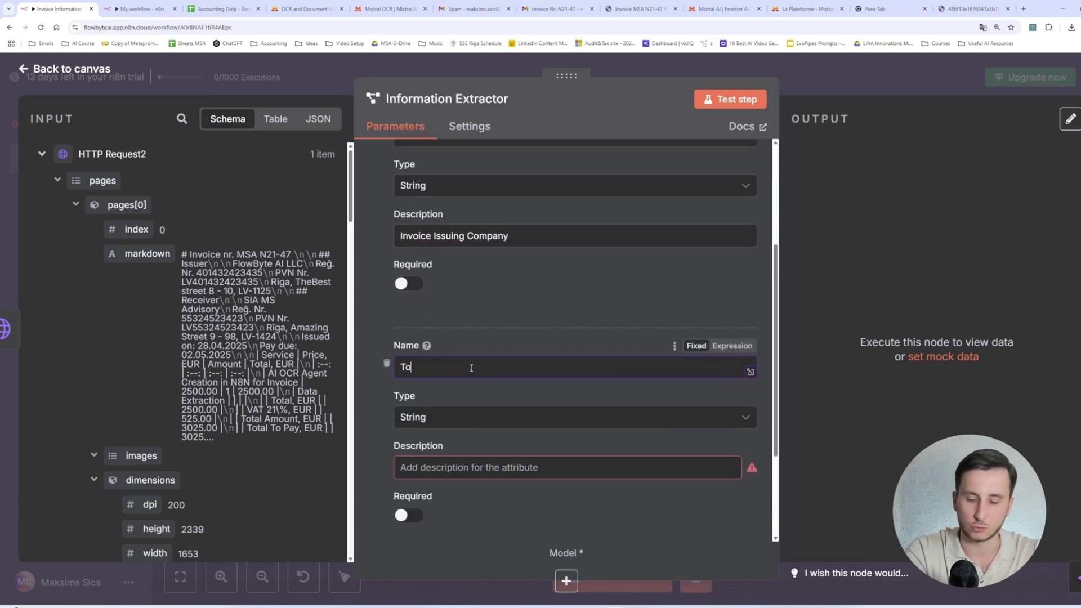
type("tal Amount")
left_click(472, 467)
type("Toptal")
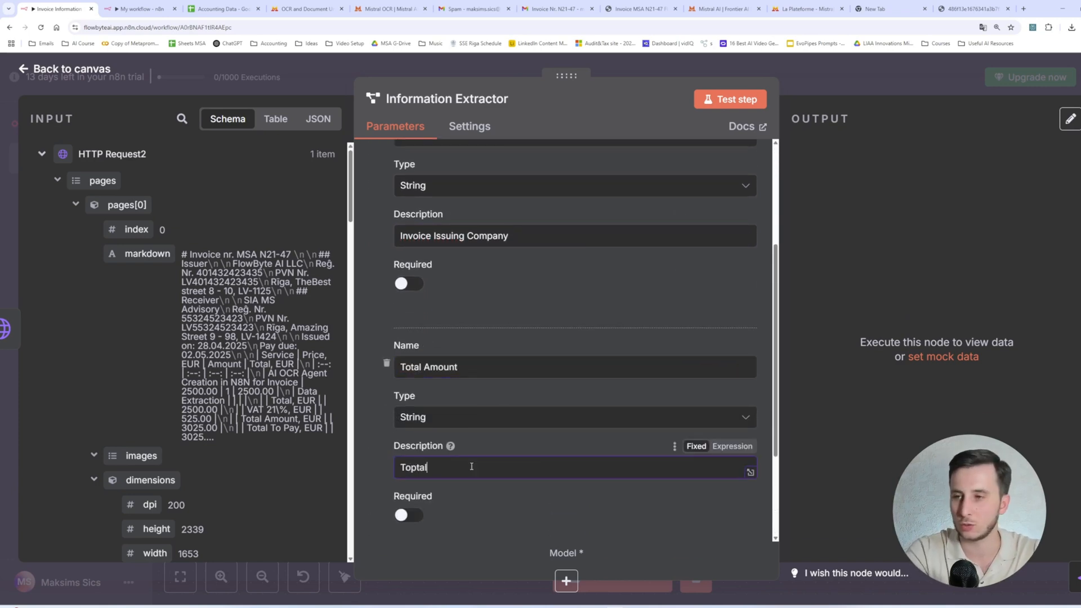
key("BackSpace")
type("tal amount to pay")
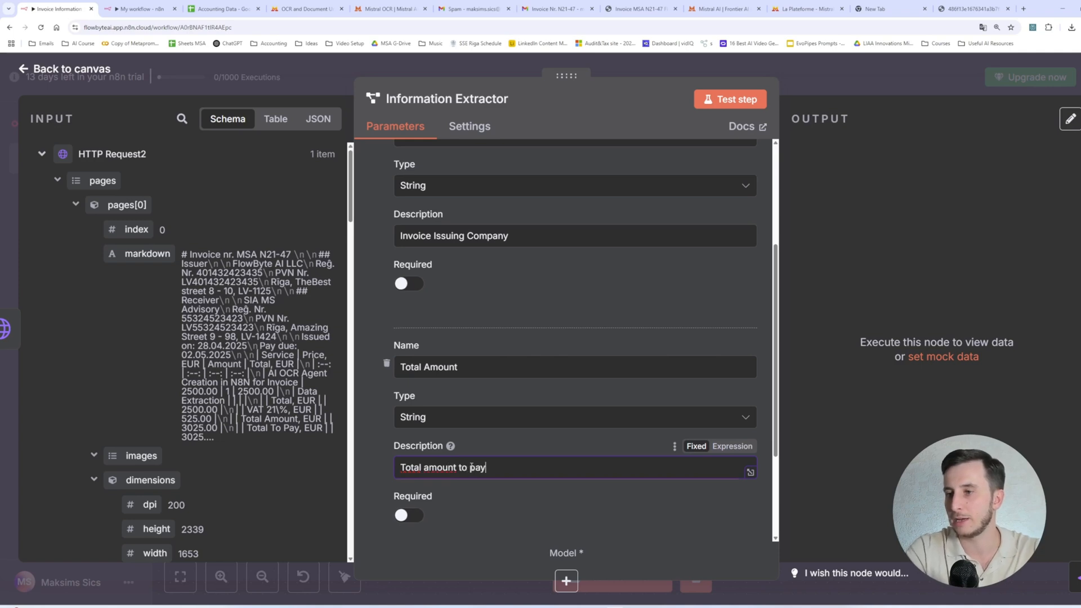
scroll(556, 414, "down", 2)
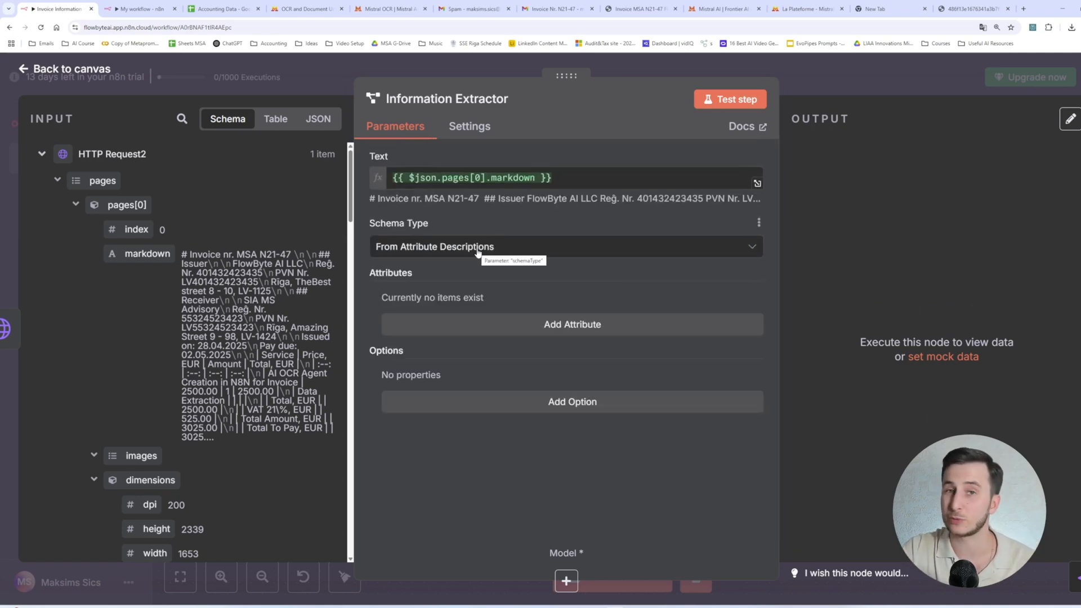
Change the Information Extractor's Schema Type to Generate From JSON Example.
left_click(478, 252)
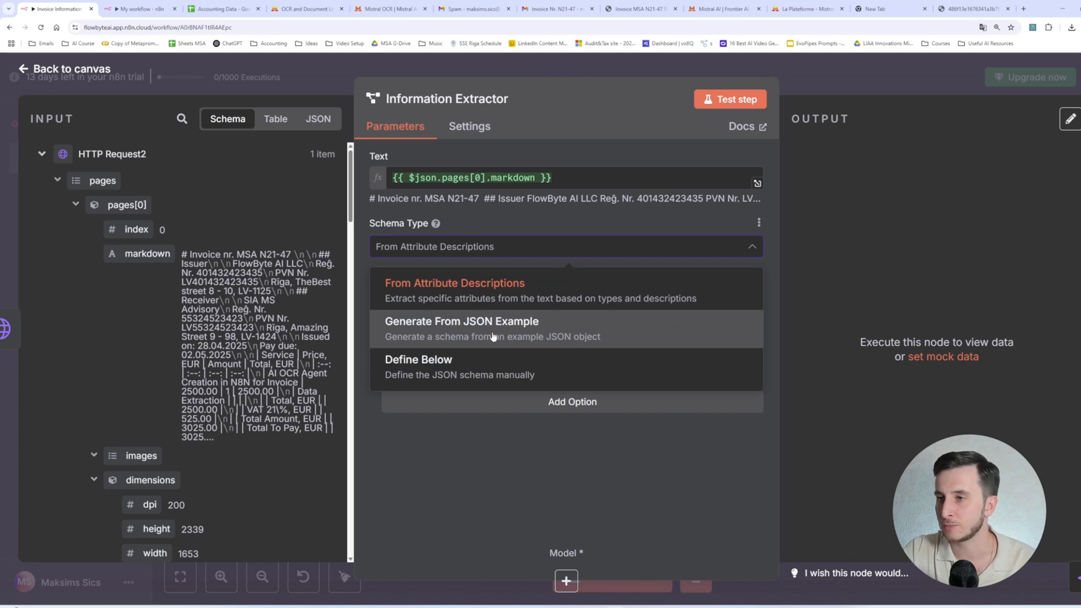
left_click_drag(493, 337, 441, 326)
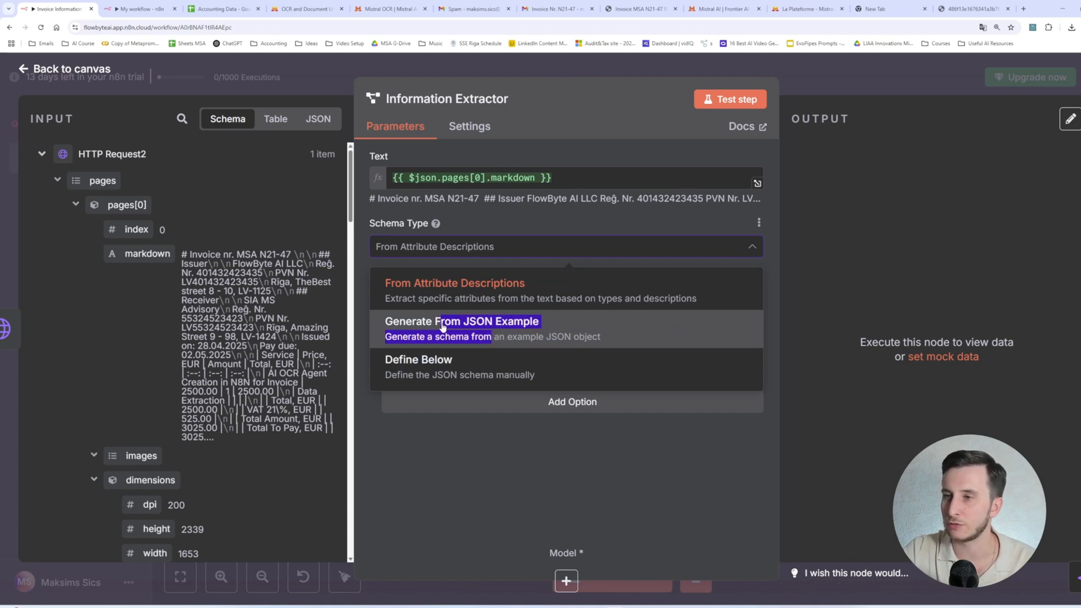
left_click(442, 326)
left_click(440, 319)
Replace the sample California JSON with the prepared invoice example covering dates, issuer, receiver, VAT, line items, registration numbers, addresses and totals.
left_click_drag(498, 370, 329, 262)
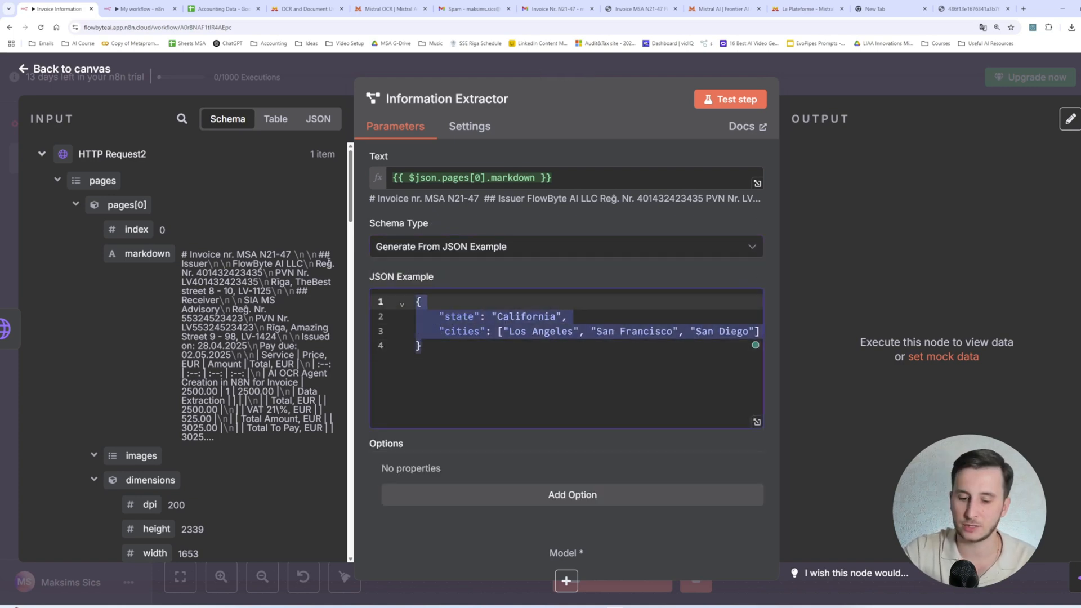
key("BackSpace")
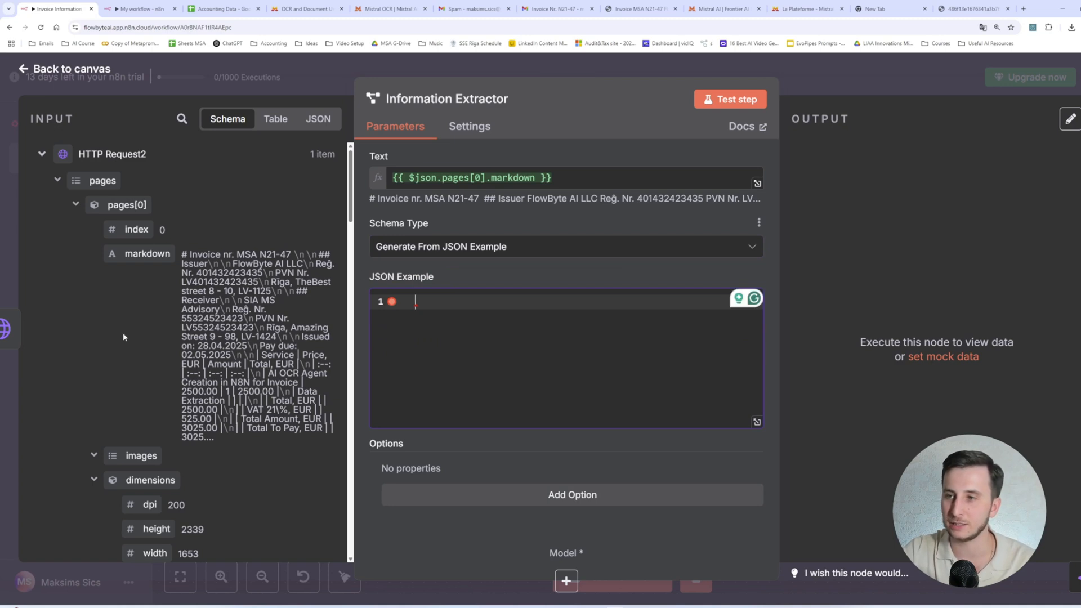
key("ctrl+v")
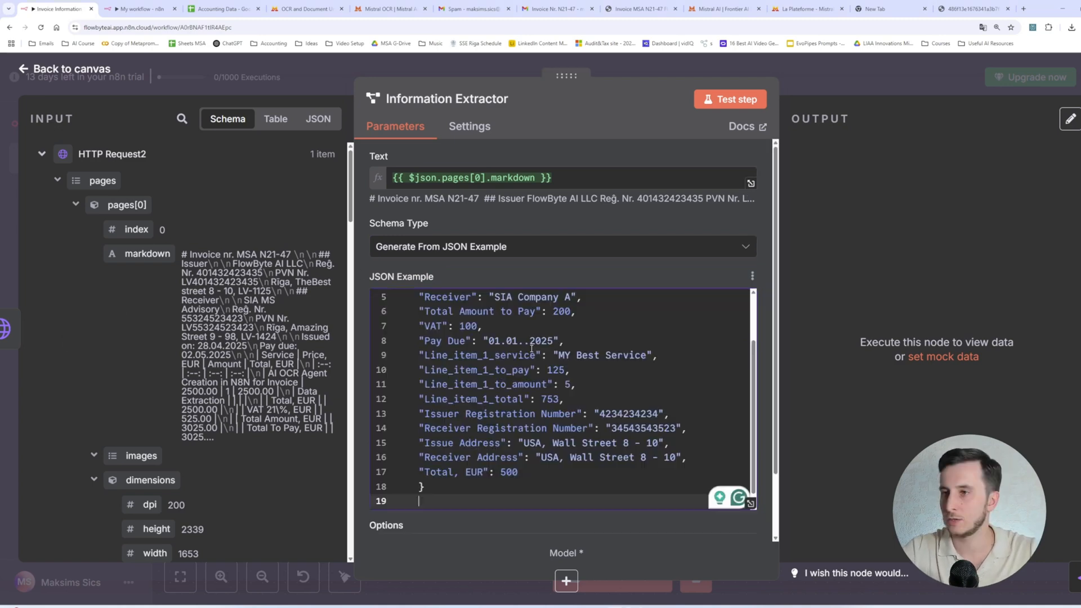
scroll(532, 346, "up", 2)
left_click(449, 318)
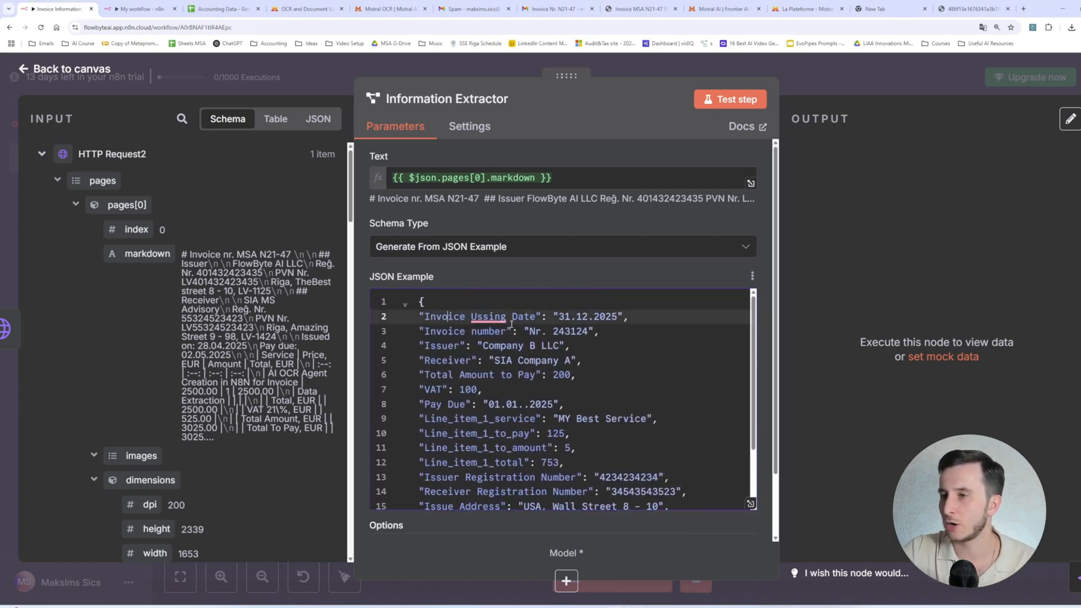
Correct the first key of the JSON example to "Invoice Issuing Date" and try to test the Information Extractor.
left_click(489, 308)
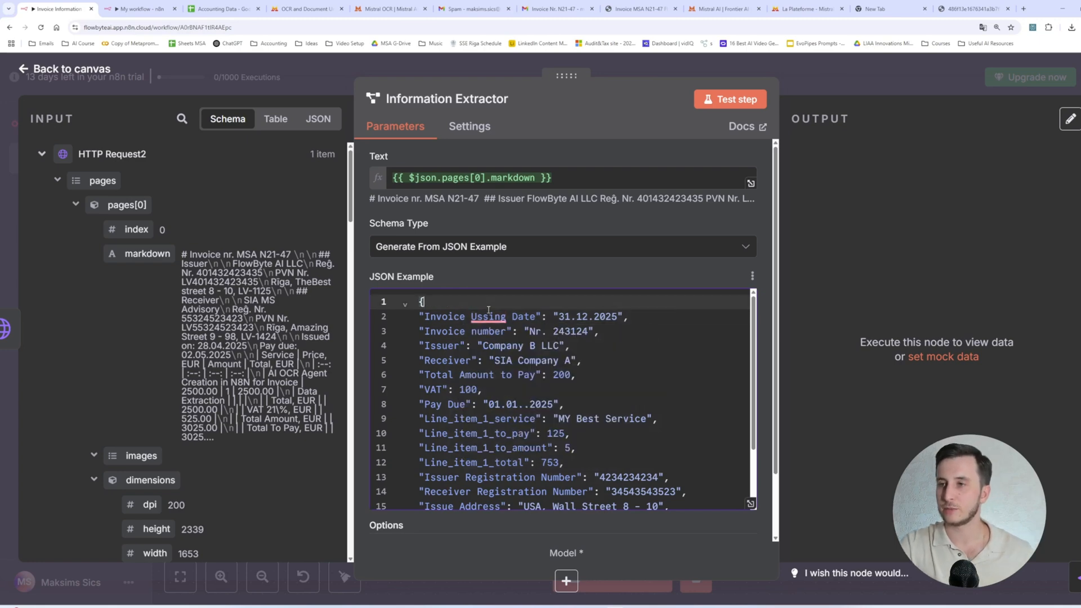
left_click(485, 316)
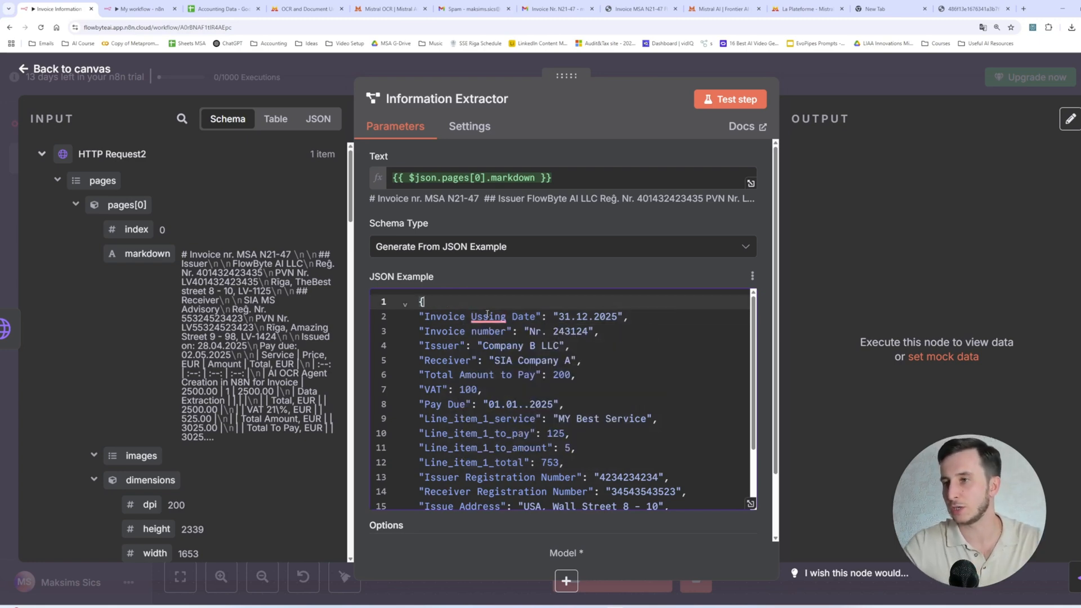
key("BackSpace")
key("BackSpace")
key("BackSpace")
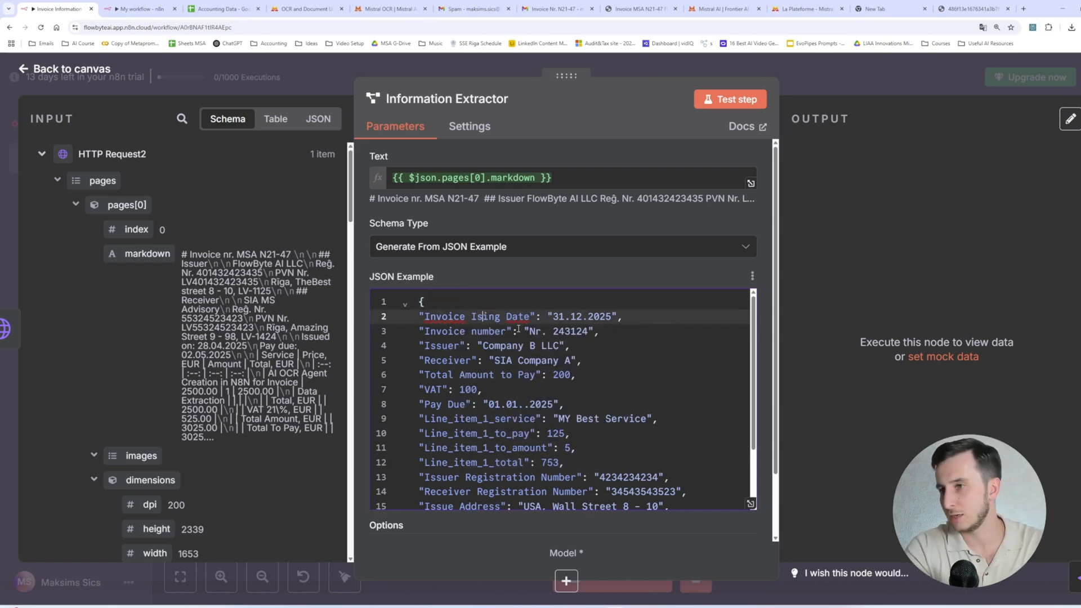
type("Issu")
key("Down")
key("Down")
key("Down")
key("Down")
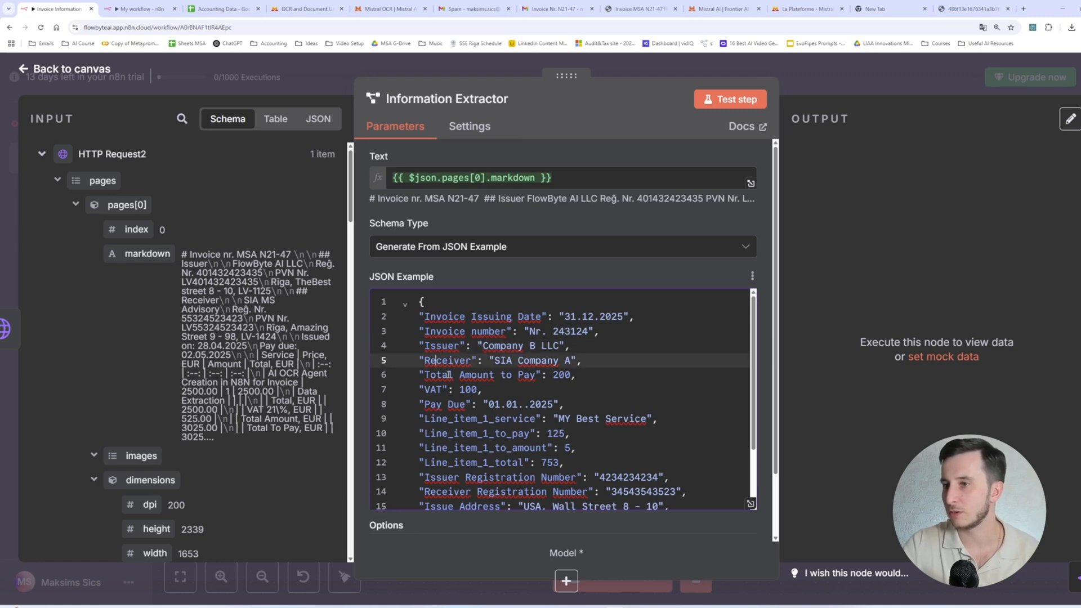
scroll(432, 393, "down", 3)
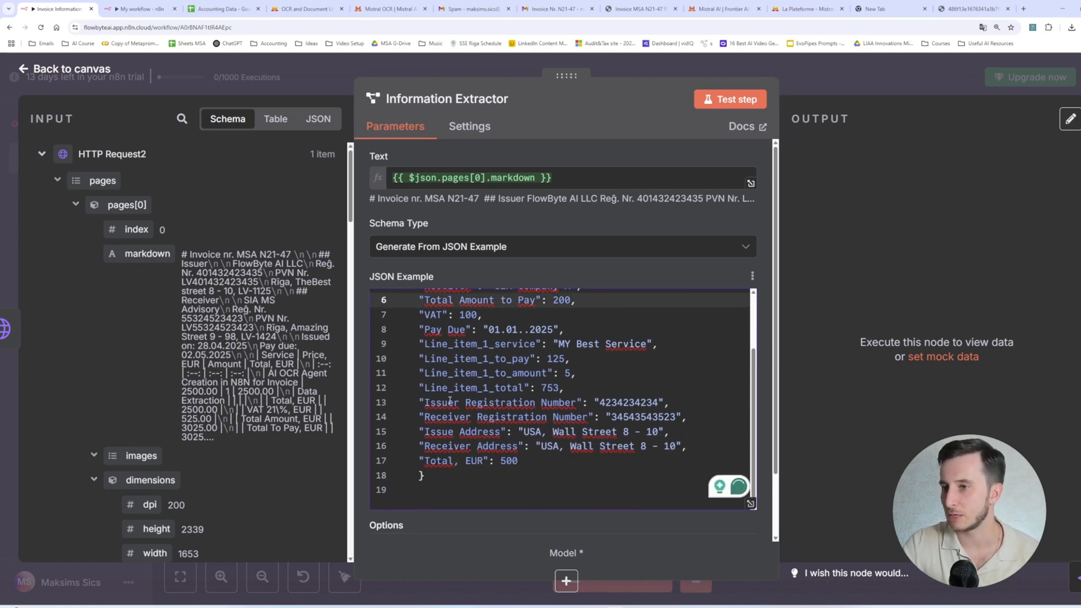
left_click(730, 99)
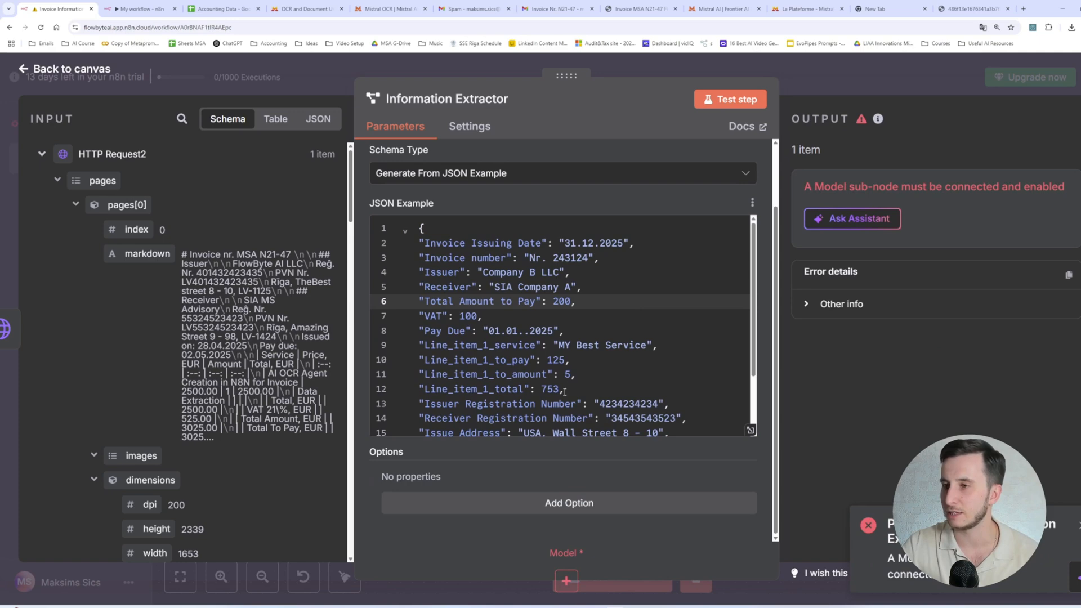
Attach an OpenAI Chat Model to the Information Extractor and set its model to gpt-4.1-mini-2025-04-14.
left_click(567, 580)
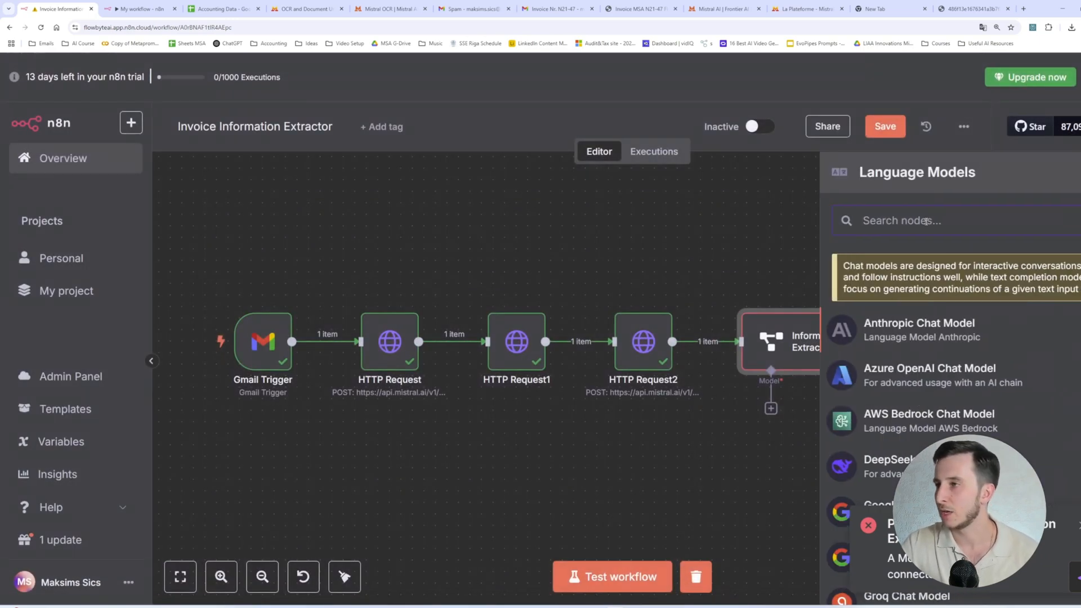
type("openai")
key("Return")
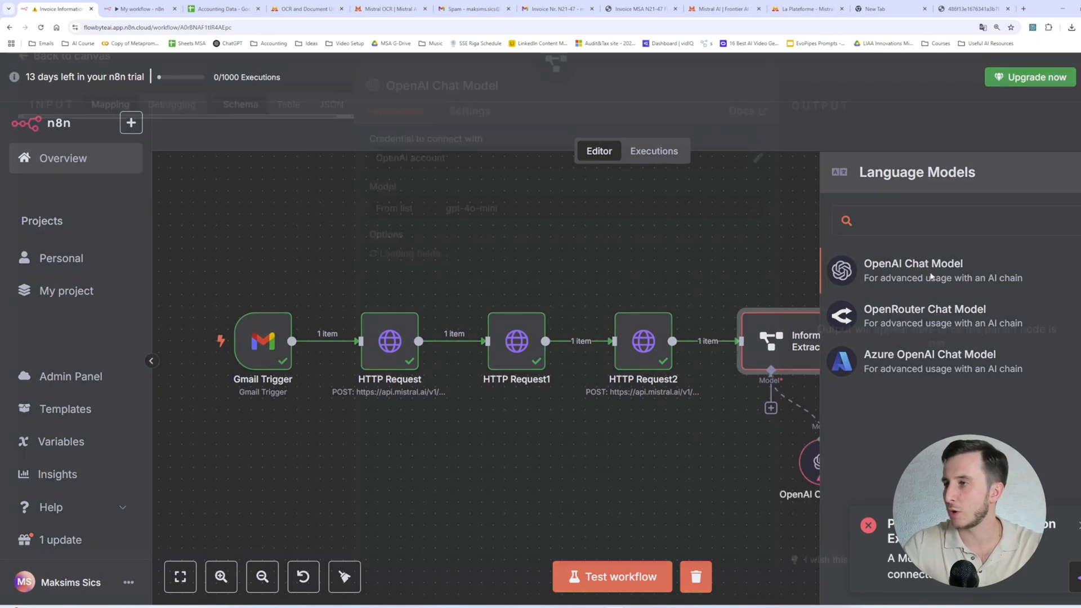
left_click(519, 222)
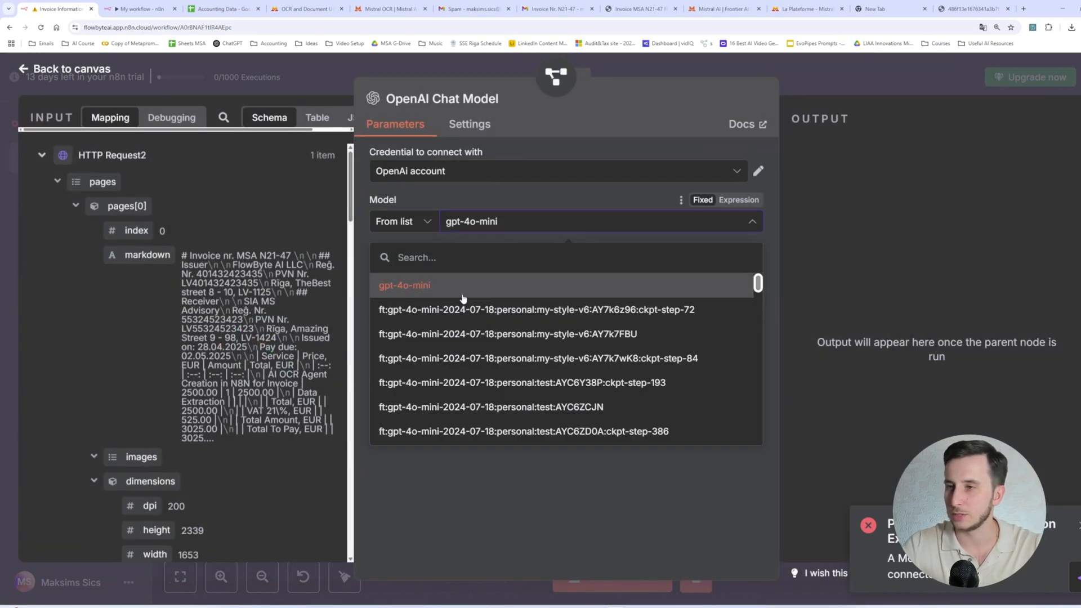
scroll(484, 353, "down", 10)
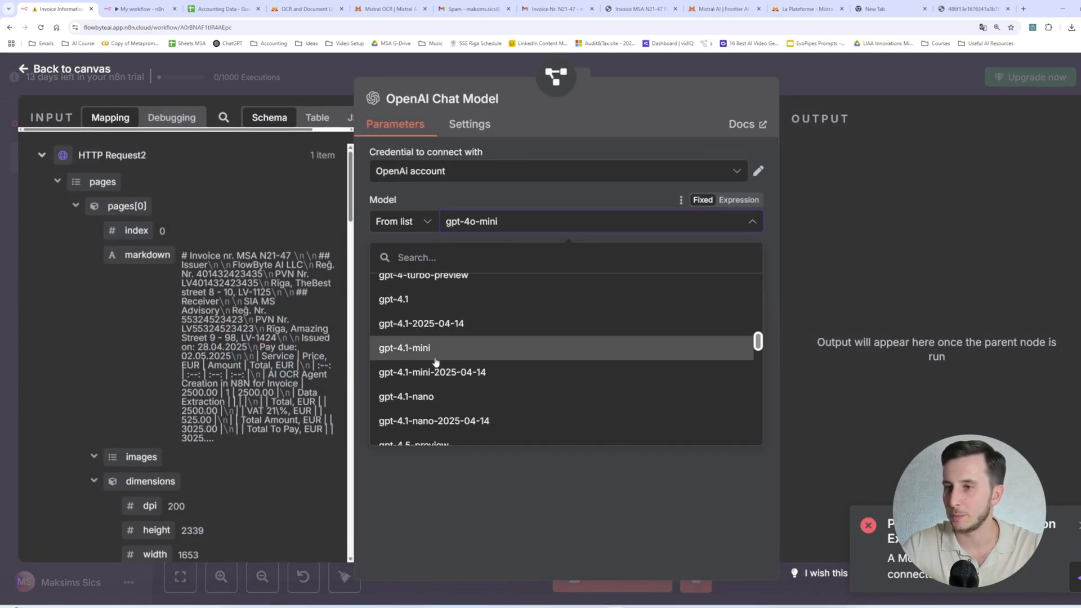
left_click(484, 371)
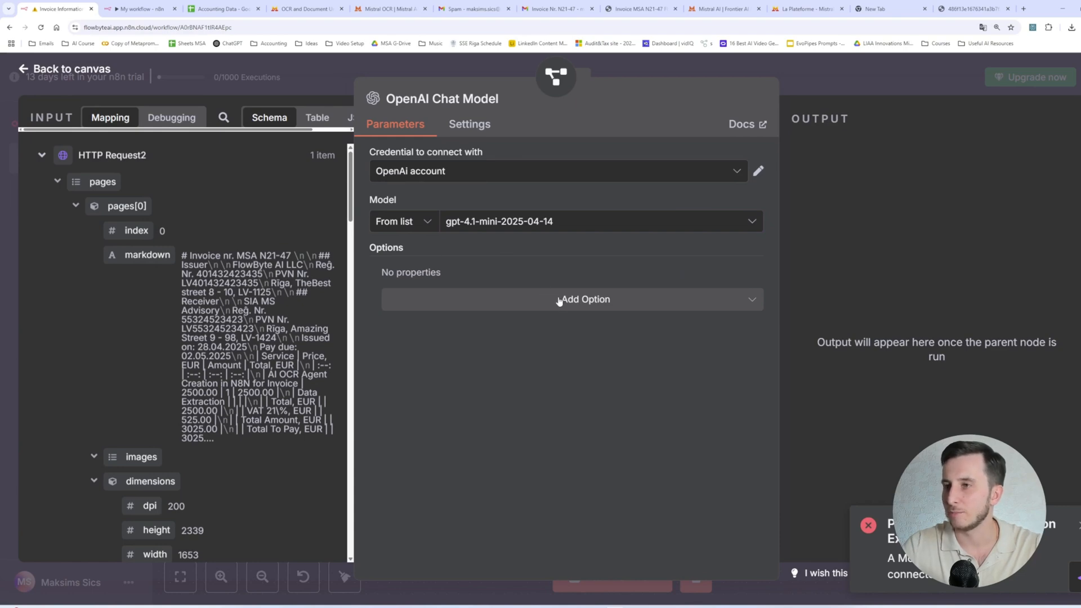
left_click(556, 76)
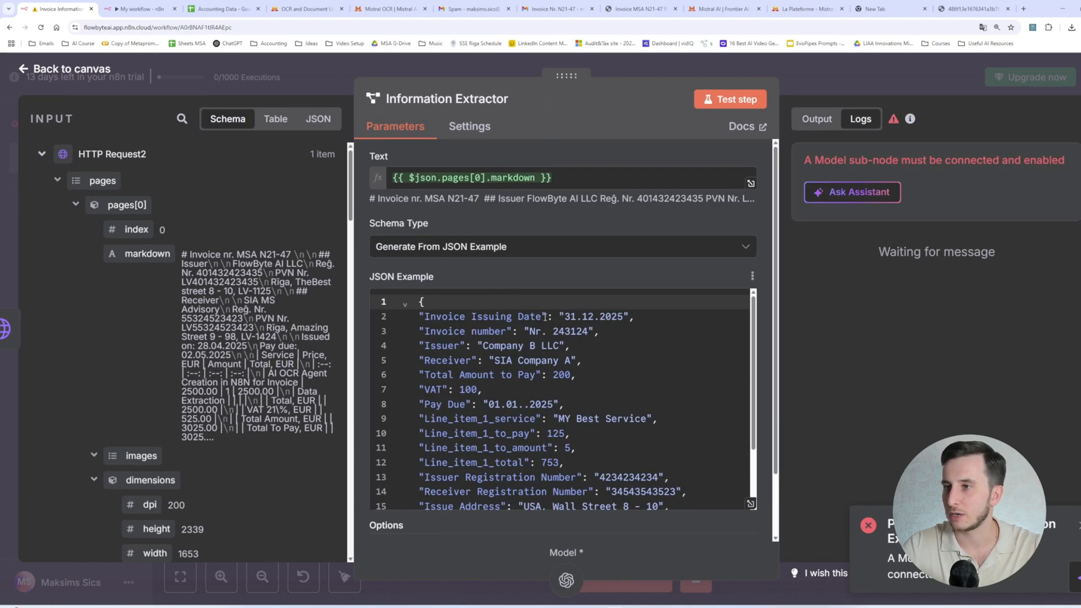
Test the Information Extractor with the connected chat model and show its JSON output.
left_click(736, 99)
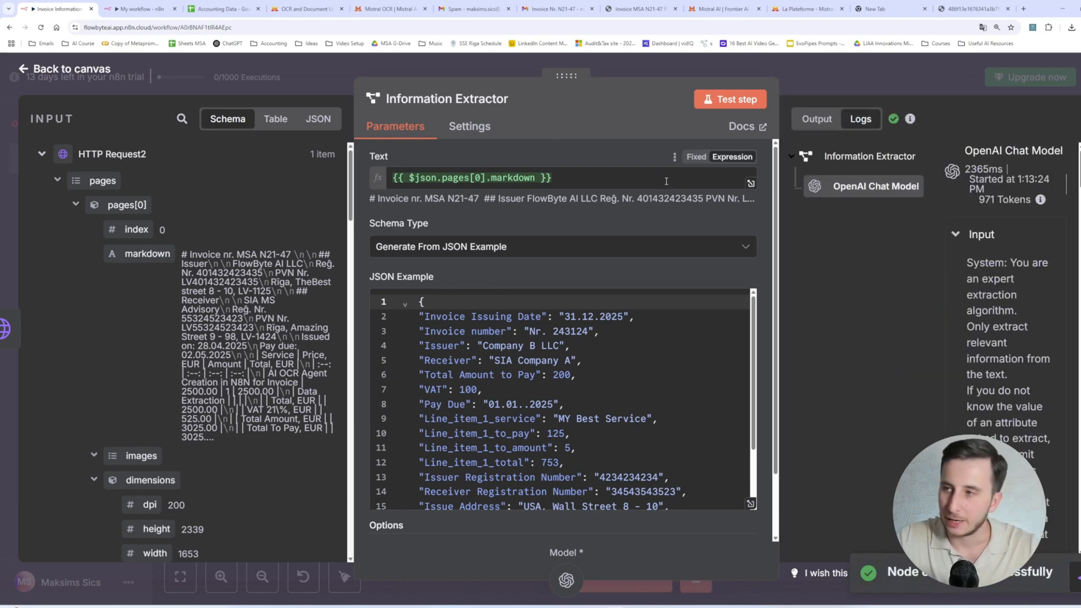
key("ctrl+minus")
key("ctrl+minus")
key("ctrl+plus")
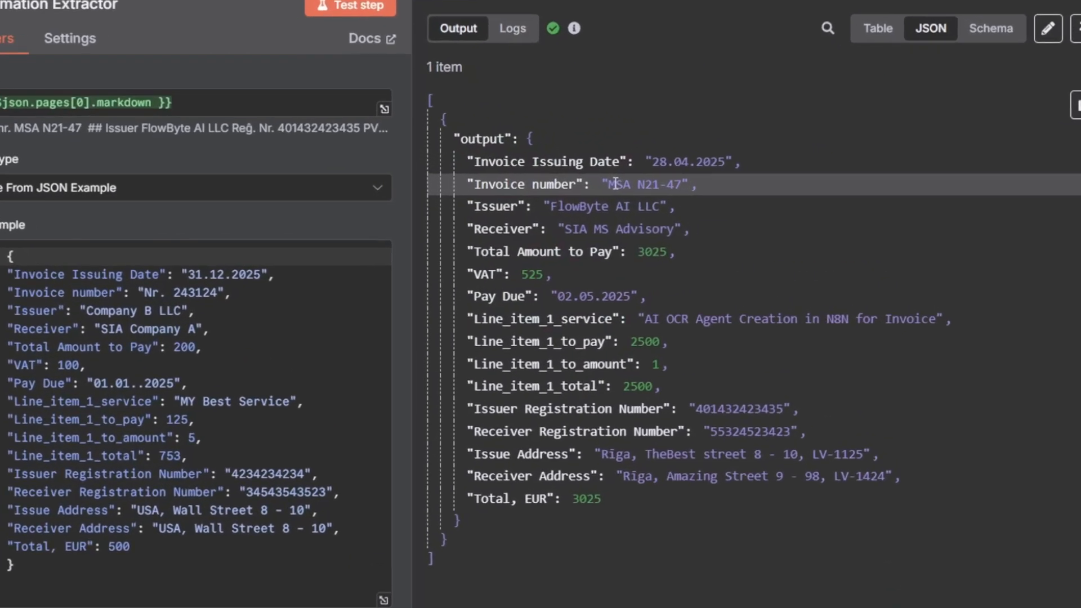
Compare the extracted JSON fields with the original invoice PDF, and return to the workflow canvas.
left_click(483, 218)
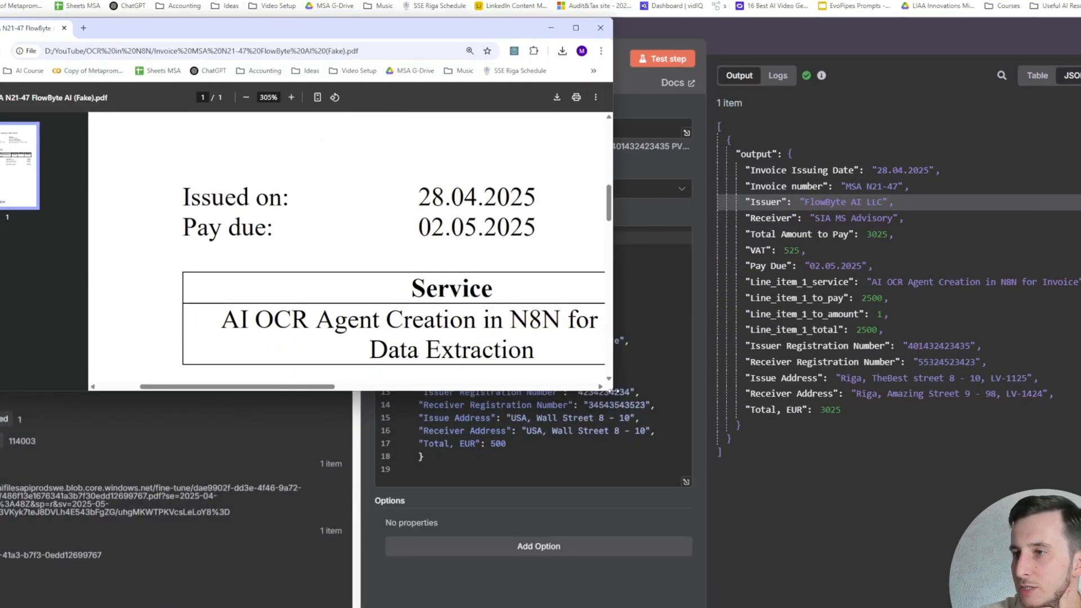
left_click_drag(610, 389, 687, 607)
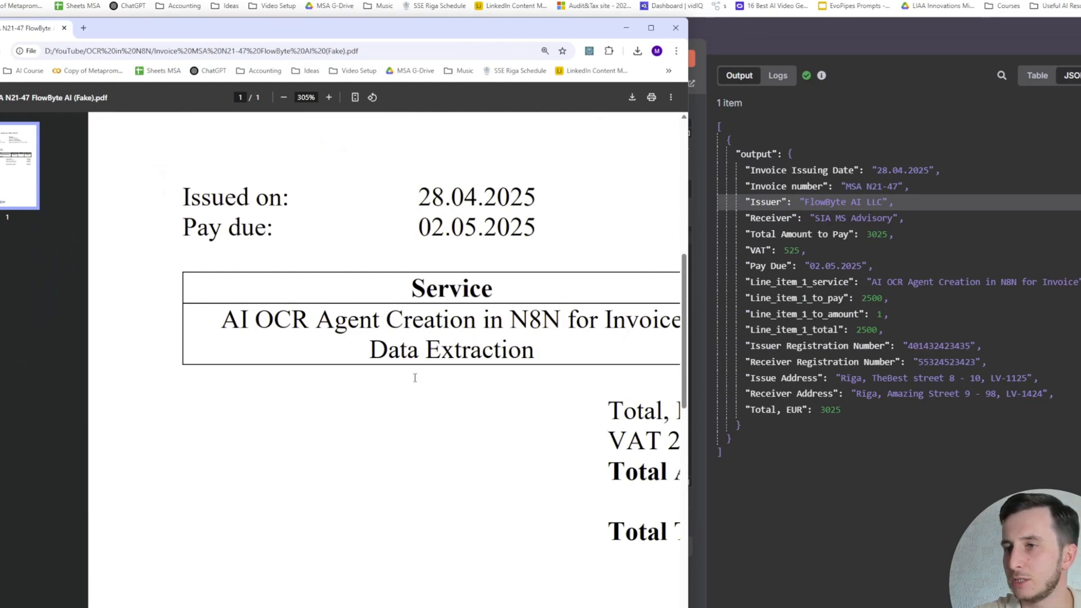
scroll(415, 377, "down", 3)
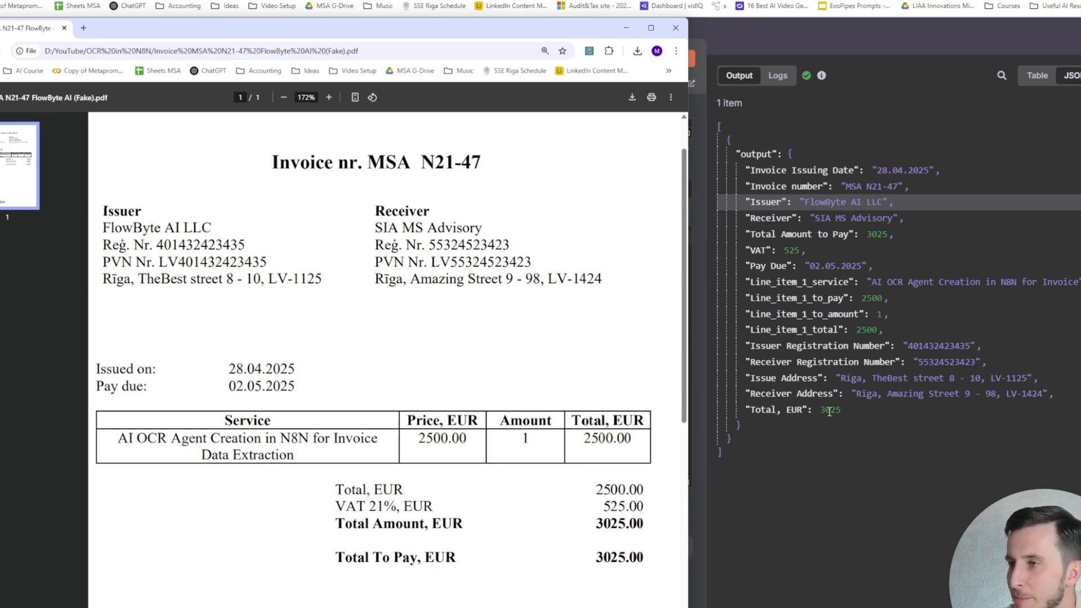
left_click(676, 28)
left_click(746, 47)
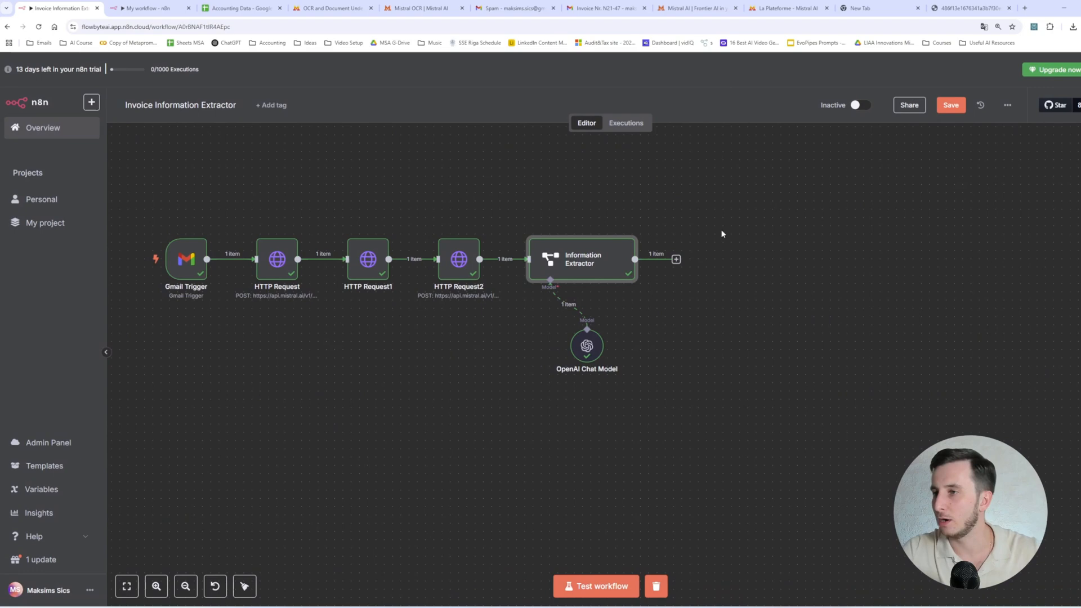
left_click(677, 261)
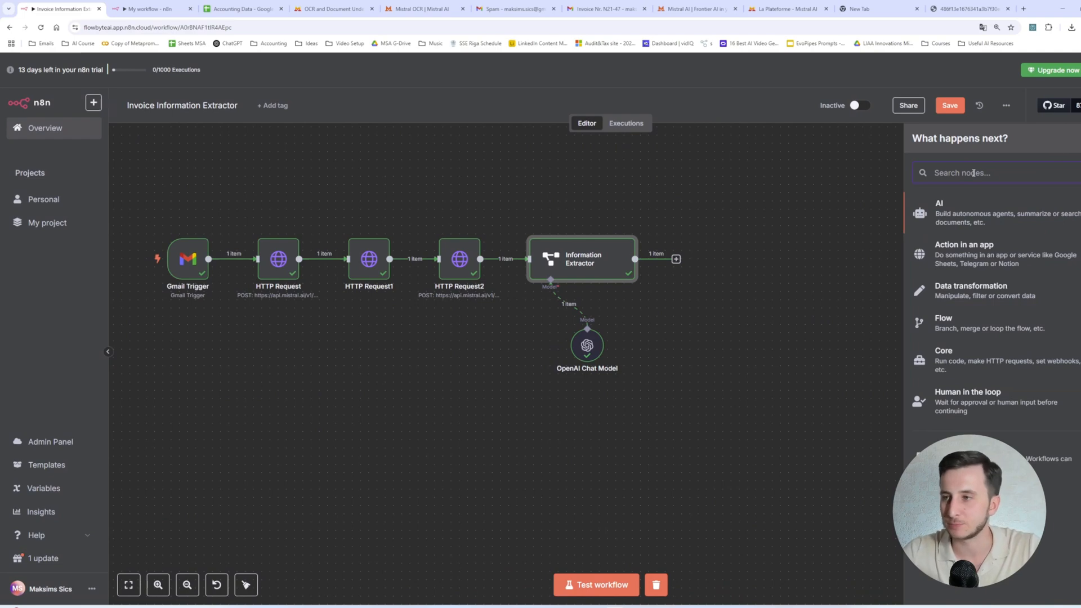
left_click(665, 335)
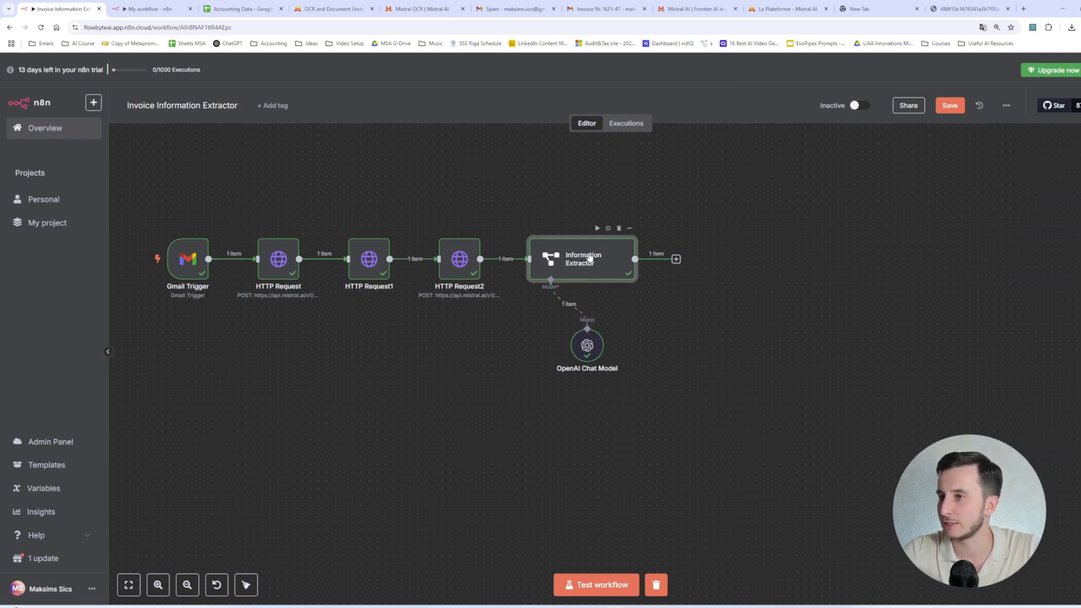
double_click(619, 242)
left_click(551, 587)
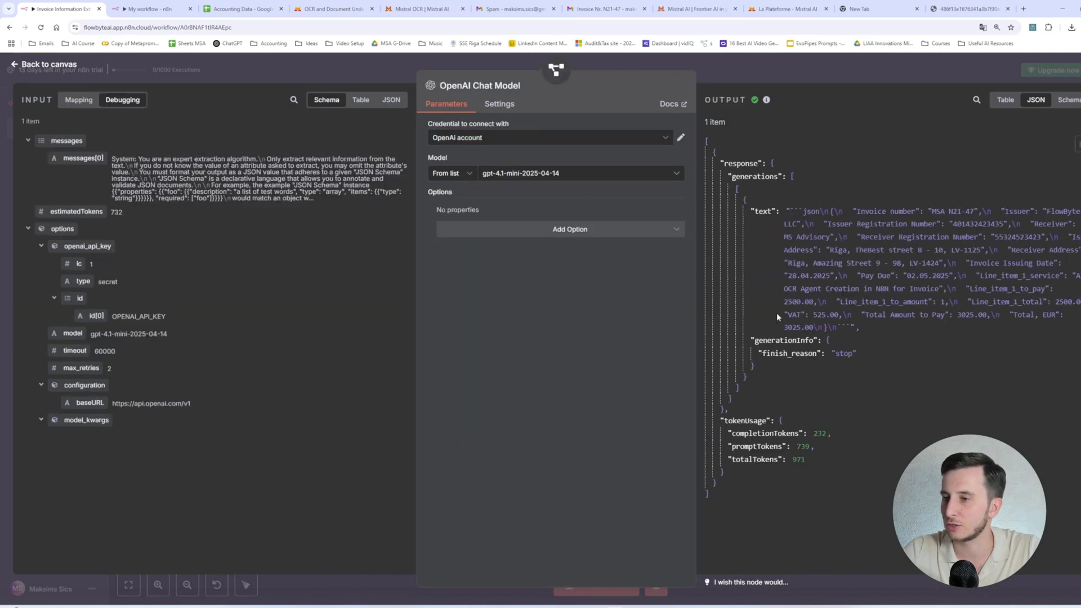
left_click(681, 137)
left_click(494, 312)
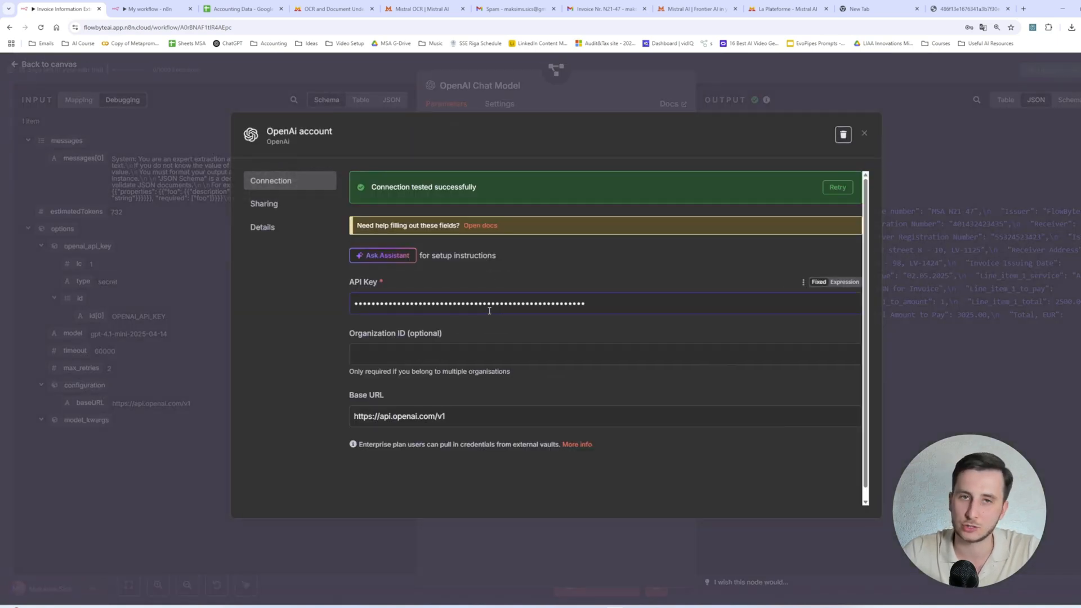
Open platform.openai.com/playground in a new browser tab and go to the organization's API keys page.
key("ctrl+t")
type("platform.openai.com/playground")
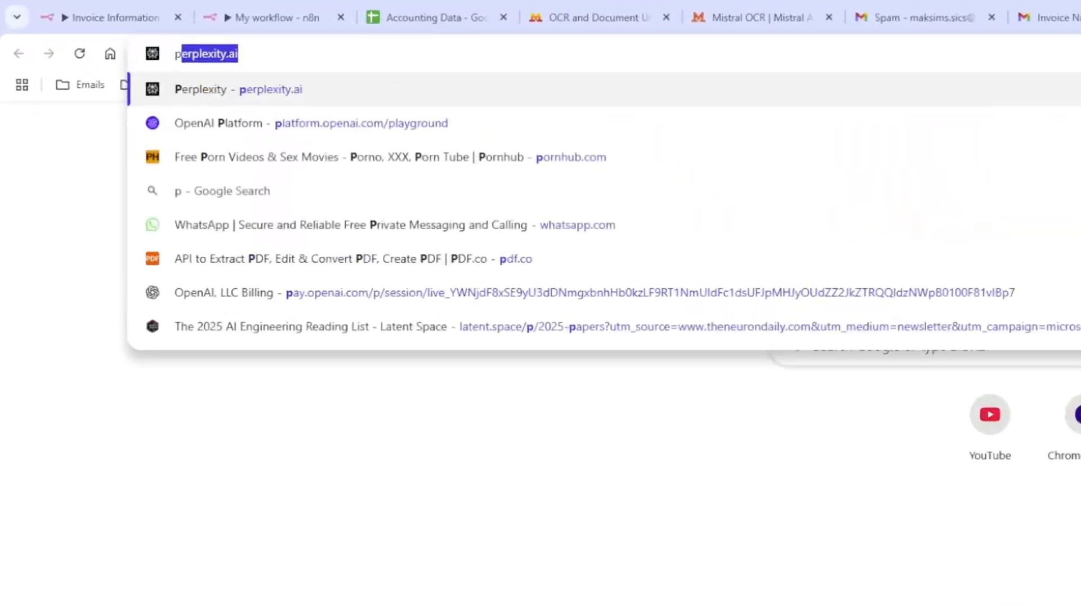
key("Return")
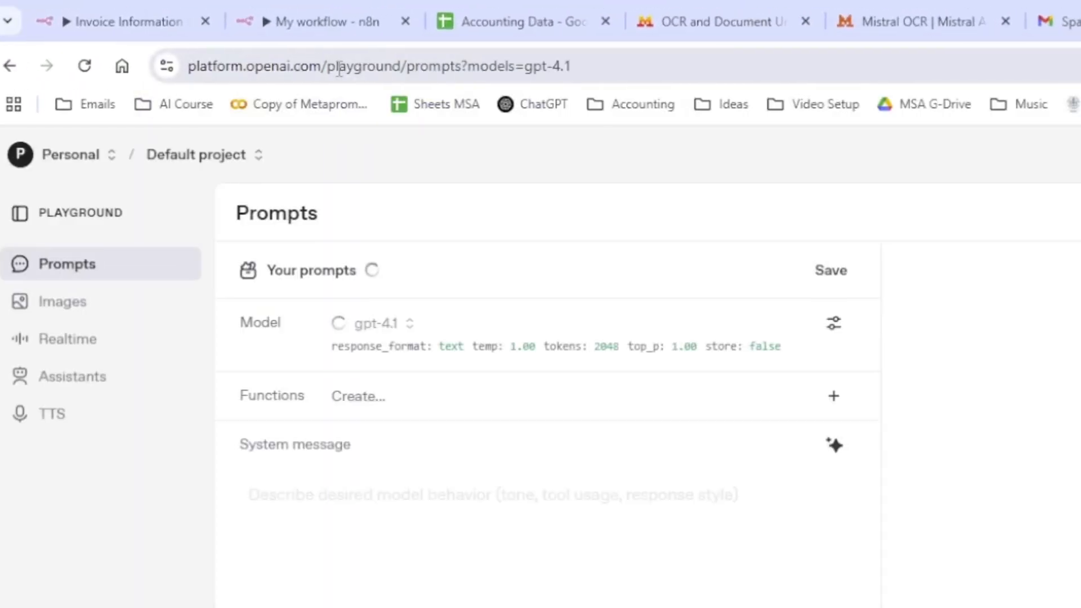
left_click(1080, 154)
left_click(973, 340)
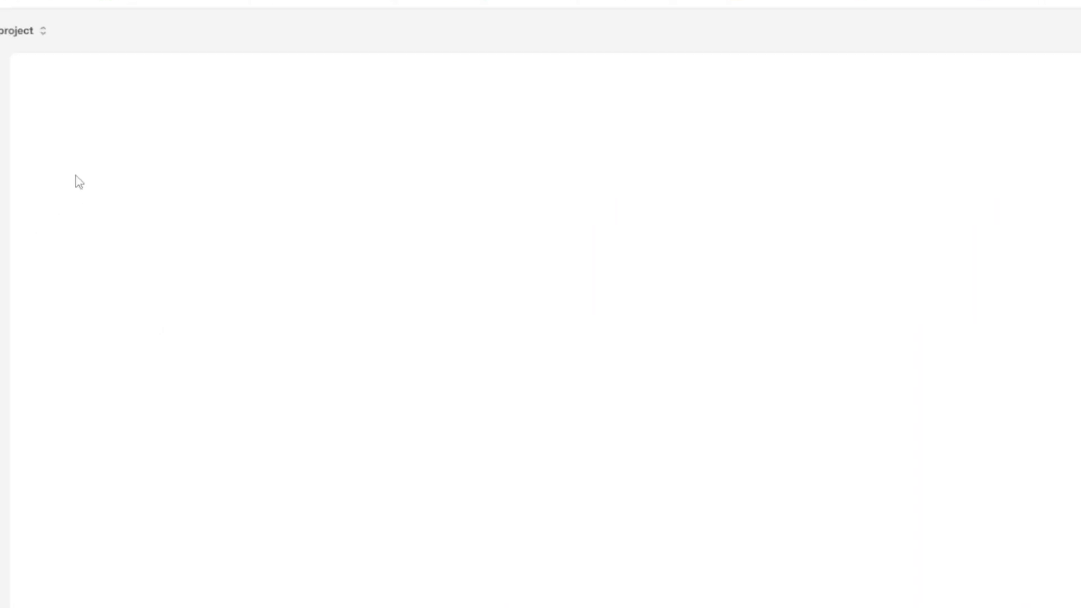
left_click(31, 168)
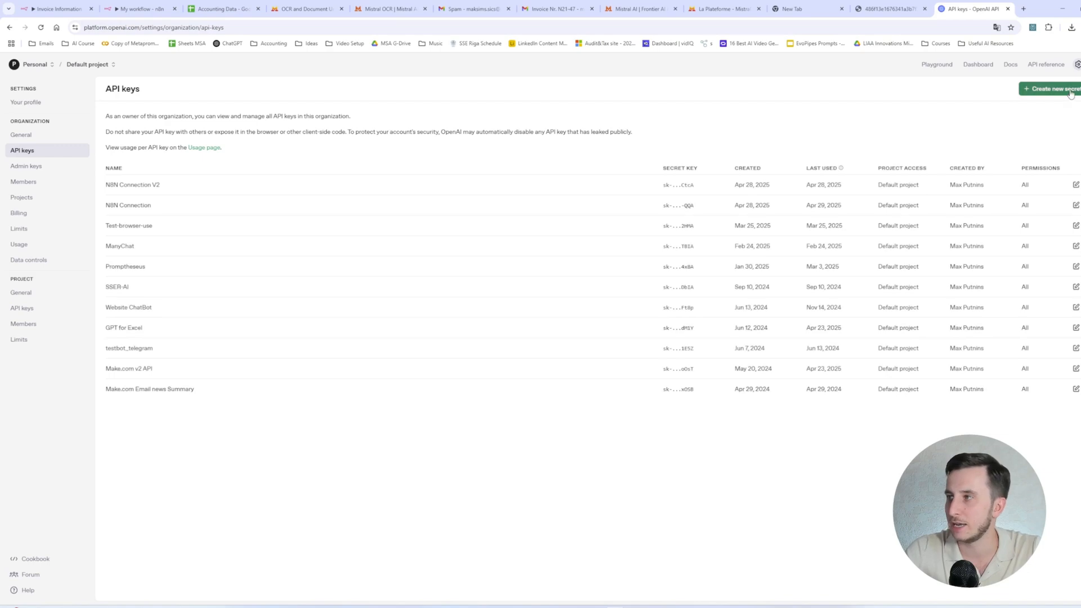
left_click(1054, 87)
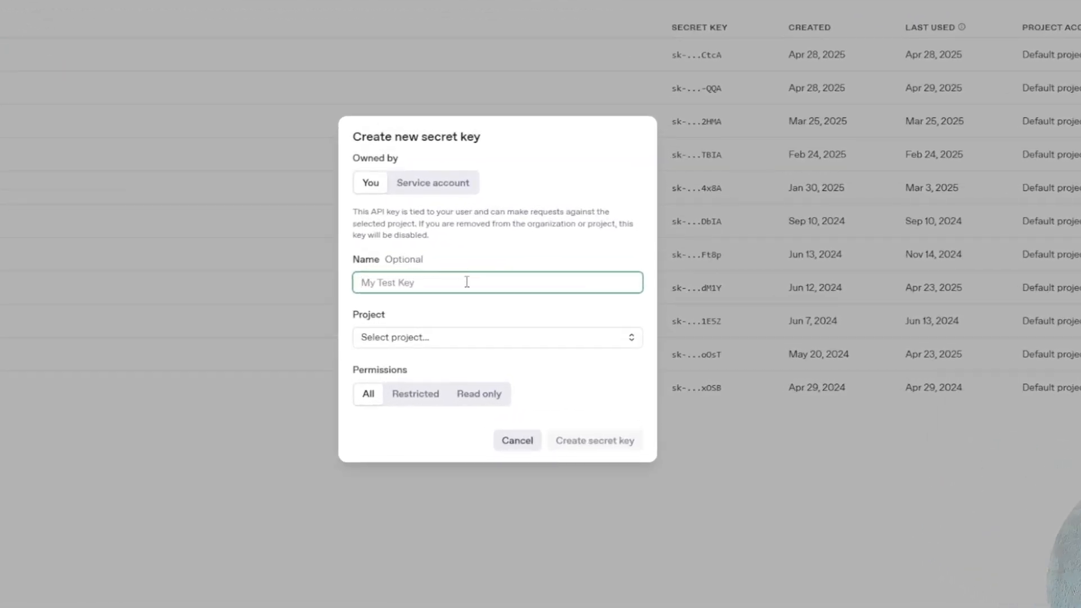
type("dsfojkgdfklj")
left_click(455, 338)
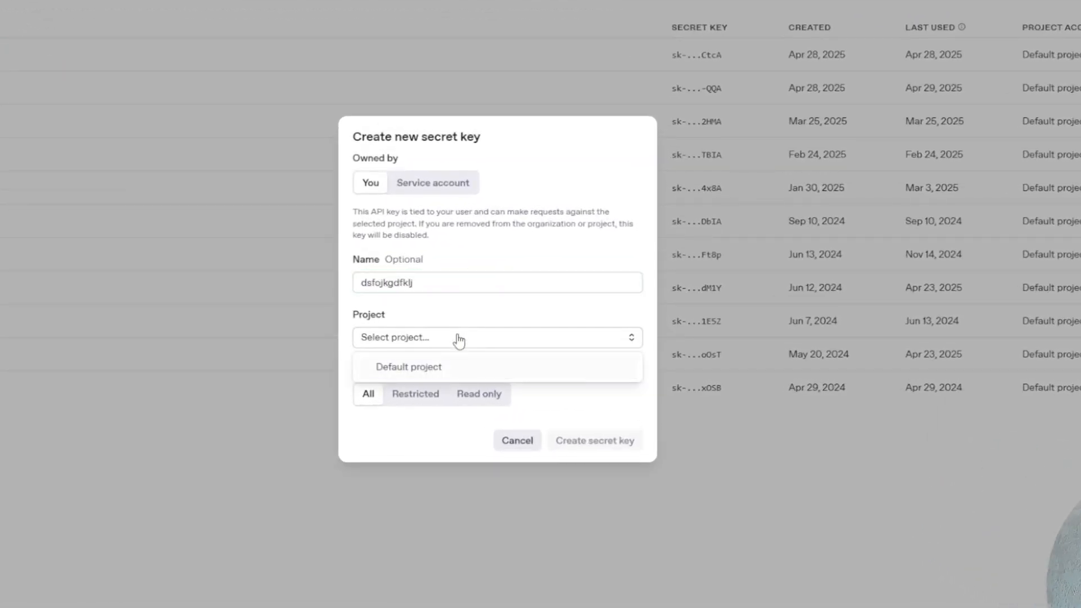
left_click(521, 440)
left_click(518, 440)
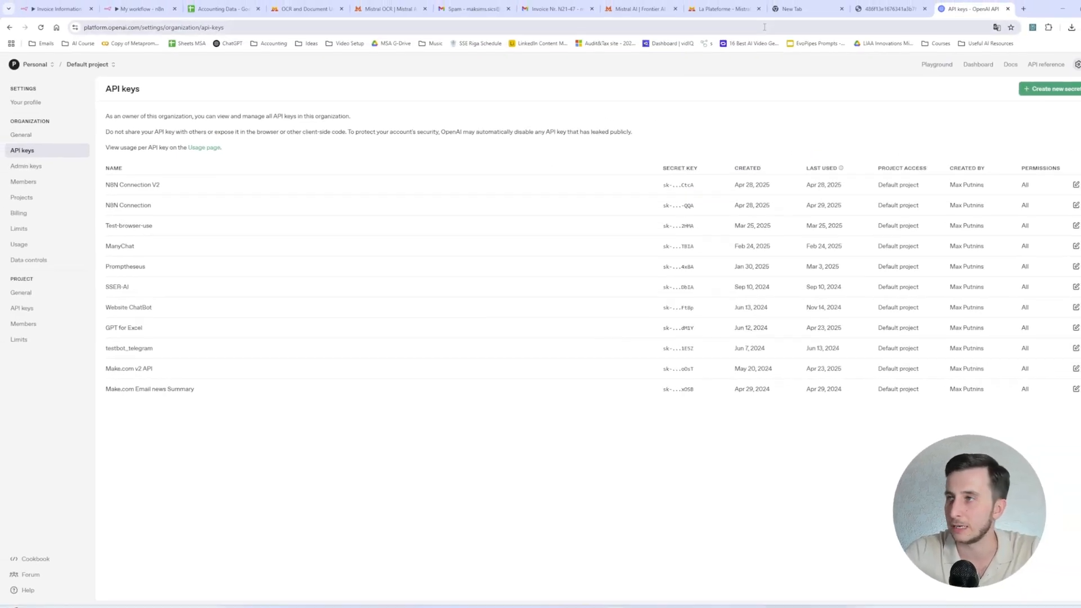
Return to the n8n workflow and add a Google Sheets "Append row in sheet" node after the Information Extractor.
left_click(61, 8)
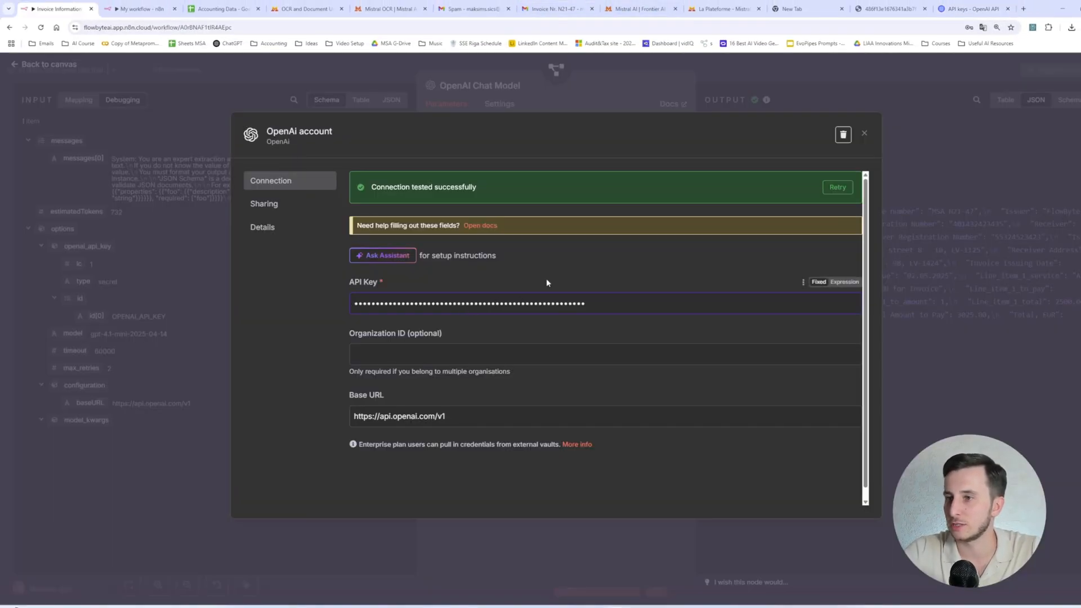
left_click(863, 134)
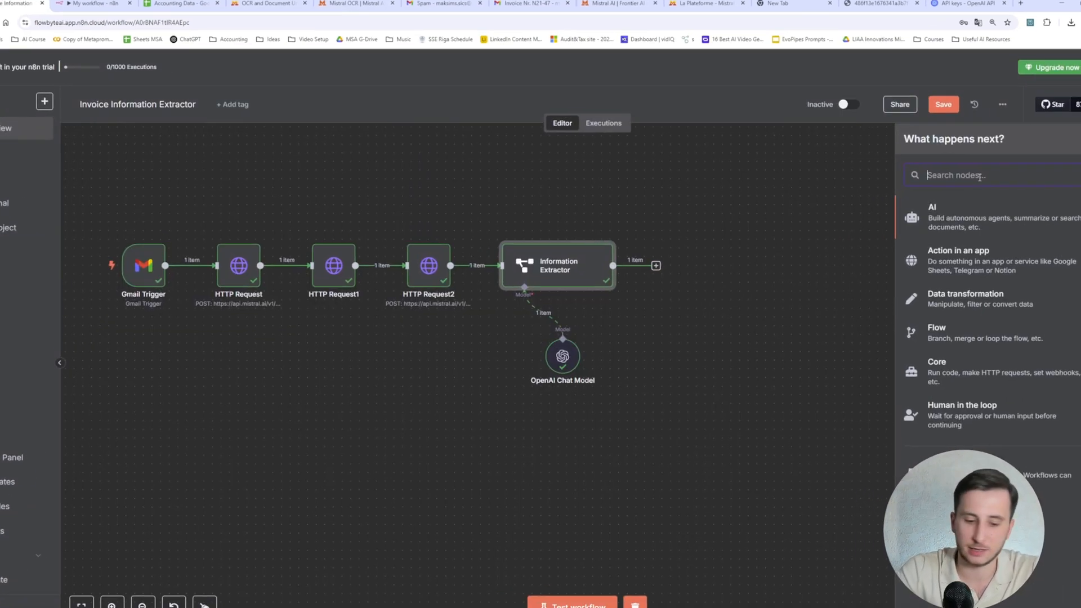
type("google sheet")
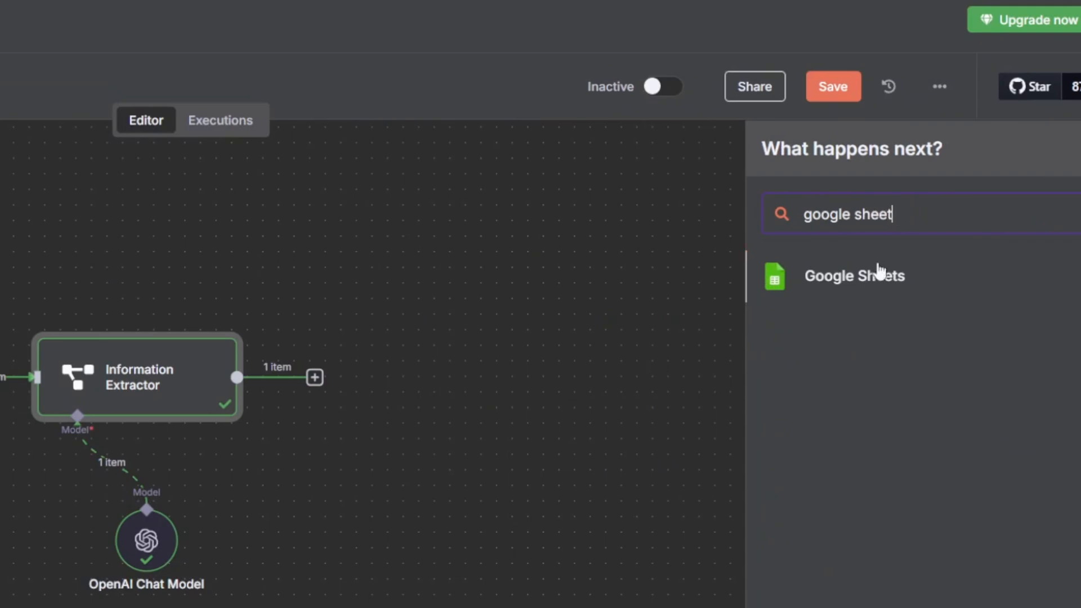
left_click(879, 272)
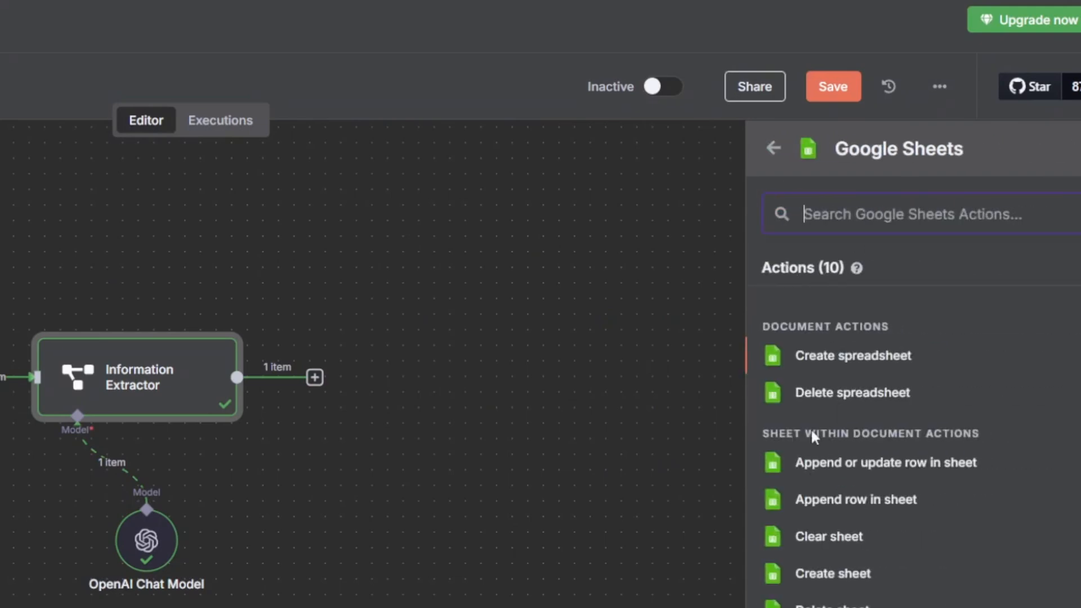
left_click(823, 500)
Examine the Google Sheets account credential and its Google sign-in window, and return to the node's parameters.
left_click(708, 137)
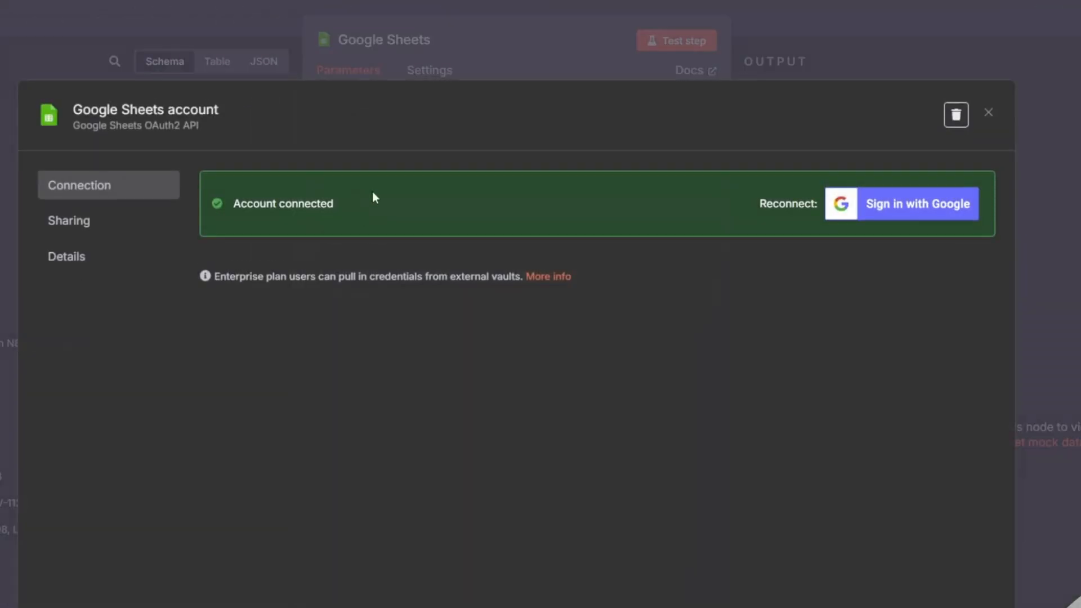
left_click(943, 203)
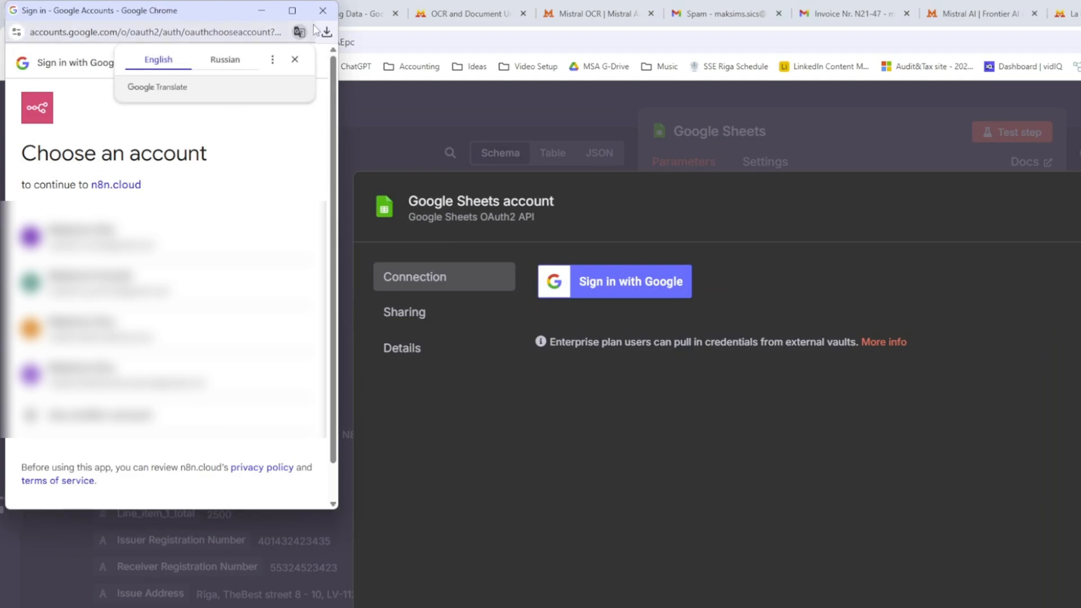
left_click(323, 11)
left_click(1001, 46)
left_click(579, 380)
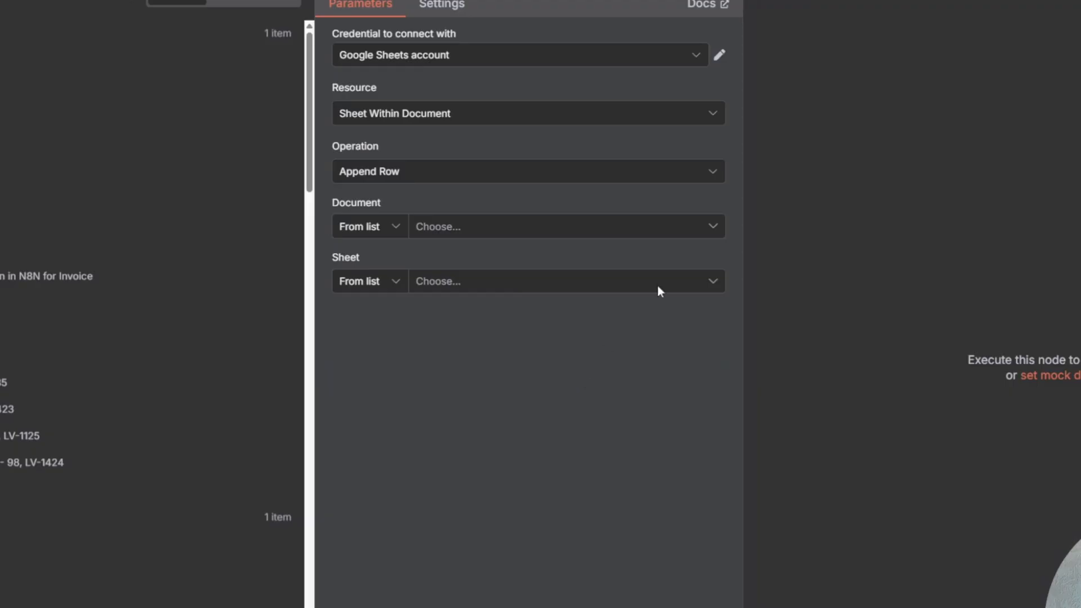
Set the Google Sheets node's document to Accounting Data.
left_click(465, 232)
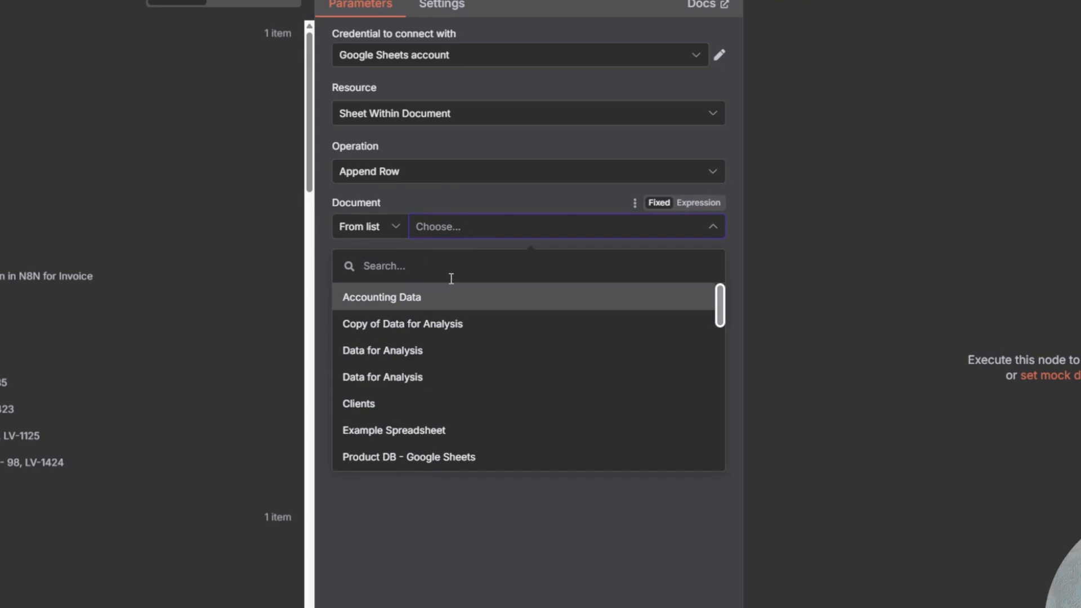
left_click(412, 298)
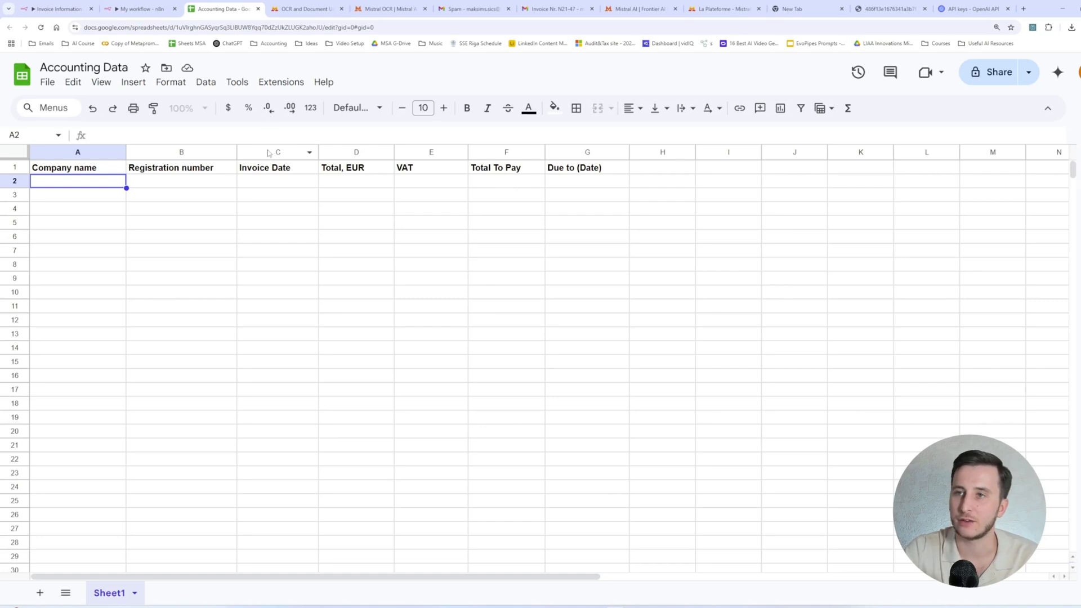
Examine the header row of the Accounting Data spreadsheet, from Company name through Due to (Date).
left_click_drag(96, 168, 355, 167)
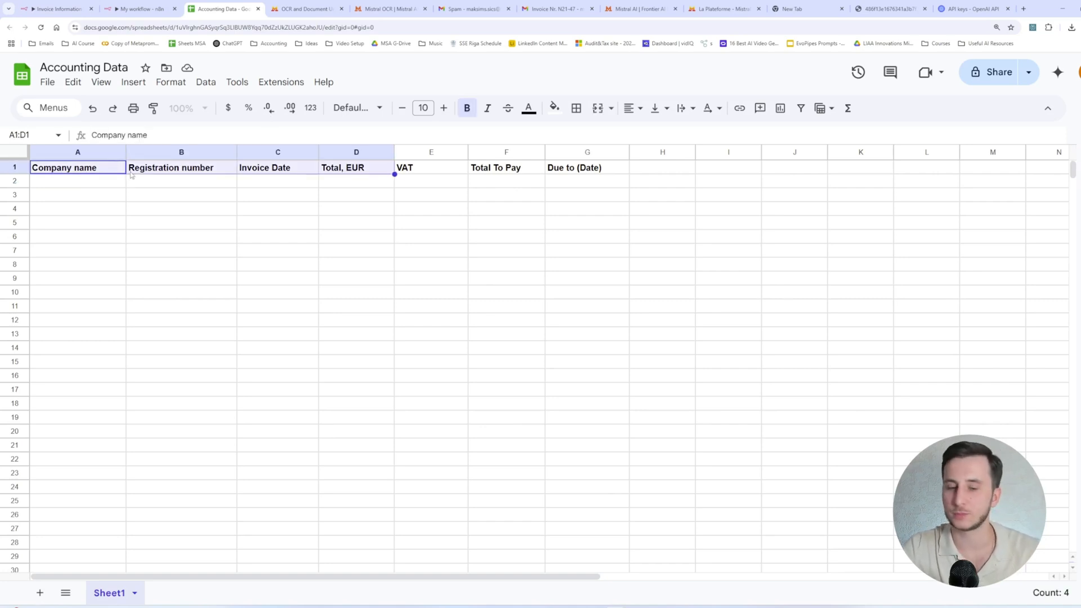
key("ctrl+plus")
key("ctrl+plus")
key("ctrl+plus")
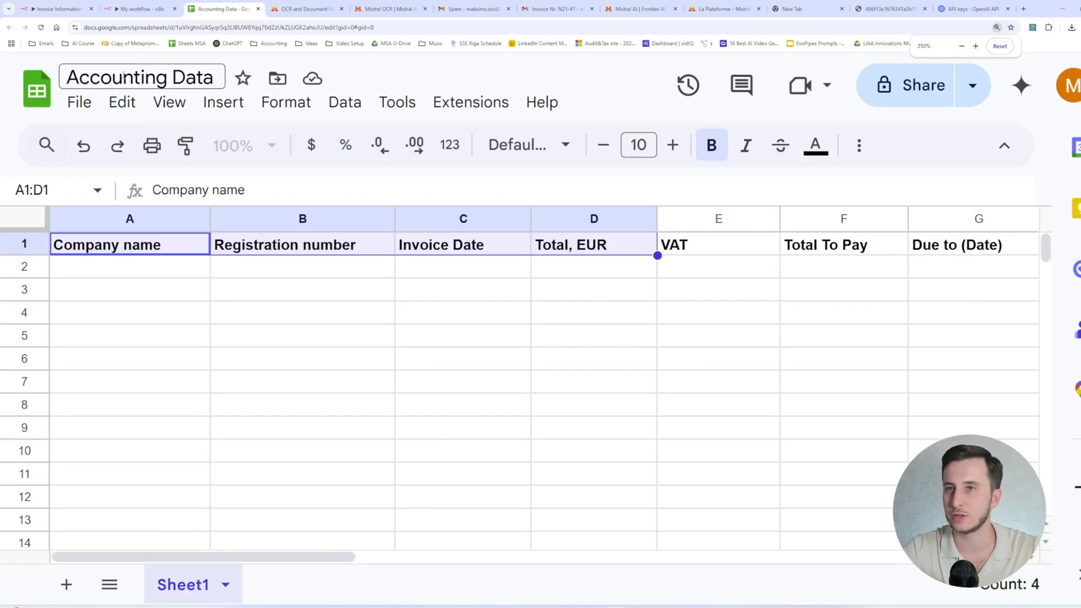
left_click(138, 245)
left_click(311, 251)
left_click(497, 245)
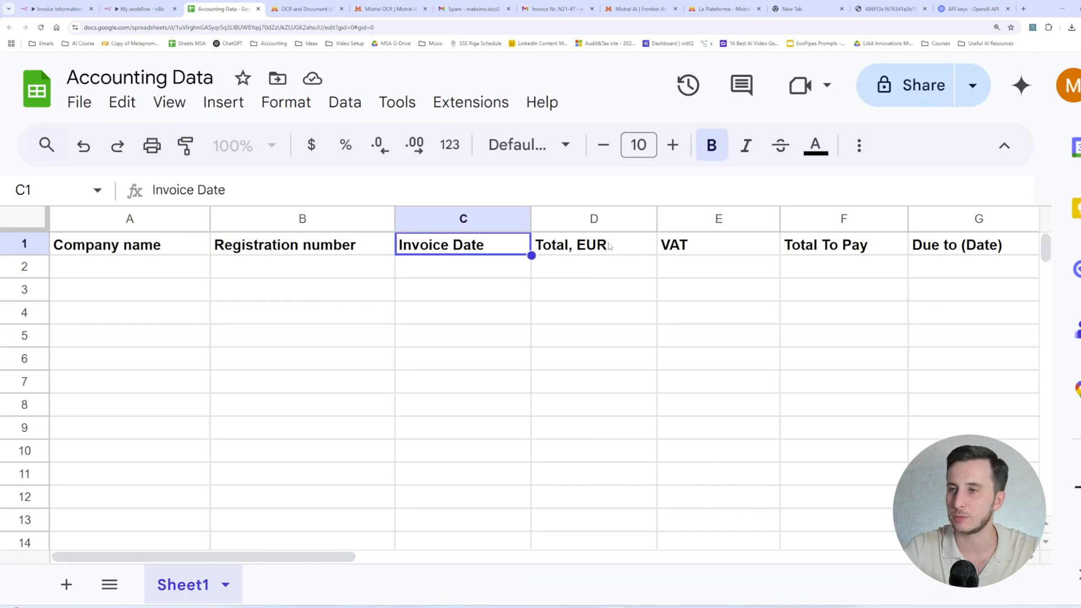
left_click(609, 246)
key("Right")
key("Right")
key("Right")
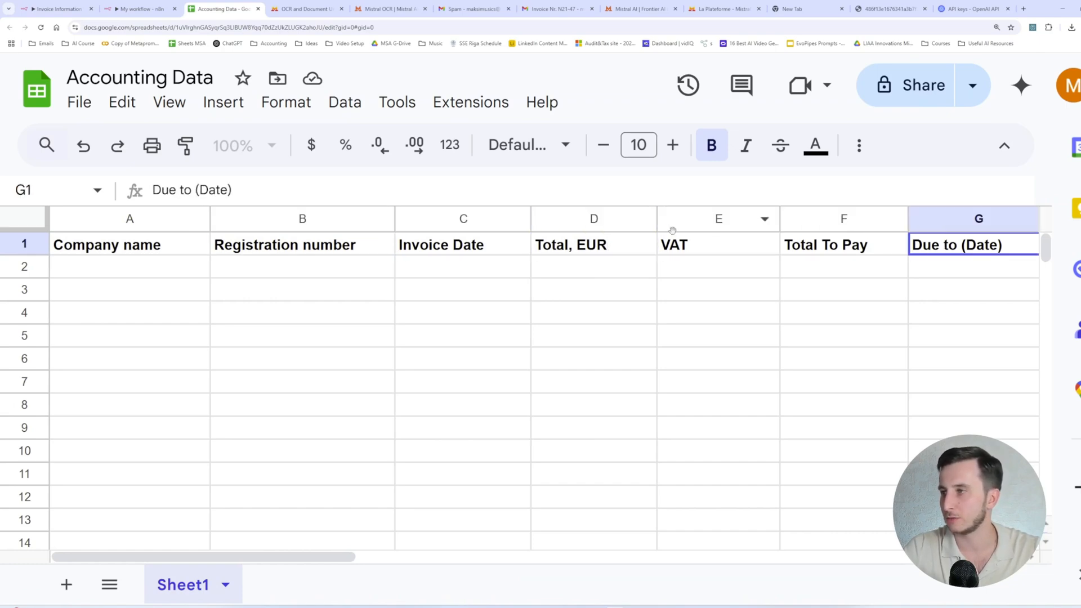
scroll(613, 241, "down", 1)
key("ctrl+minus")
scroll(371, 223, "up", 1)
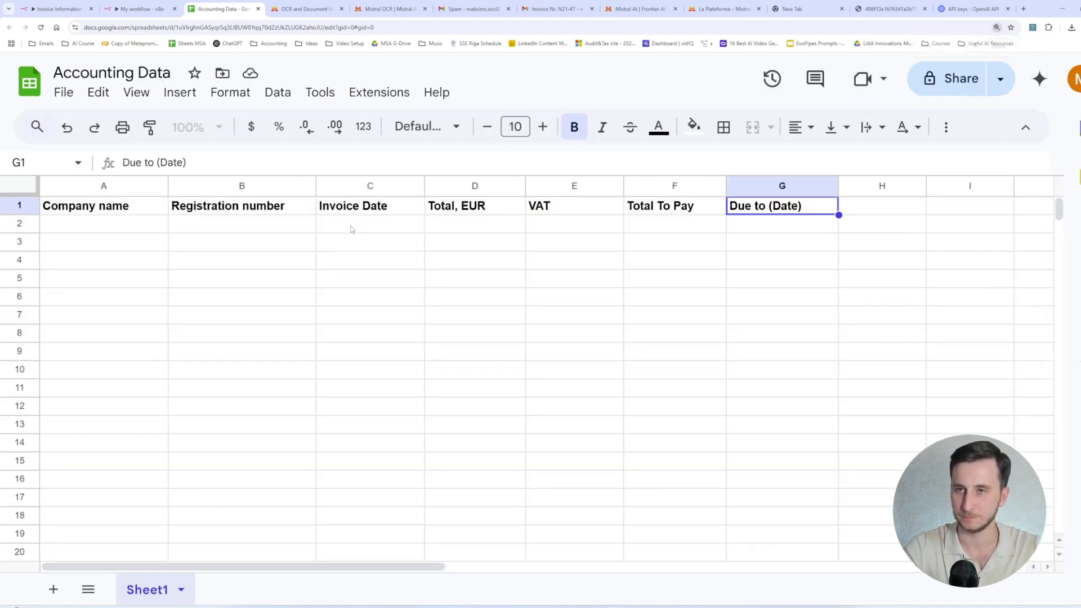
key("Home")
Return to the n8n workflow and set the Google Sheets node's sheet to Sheet1.
left_click(61, 8)
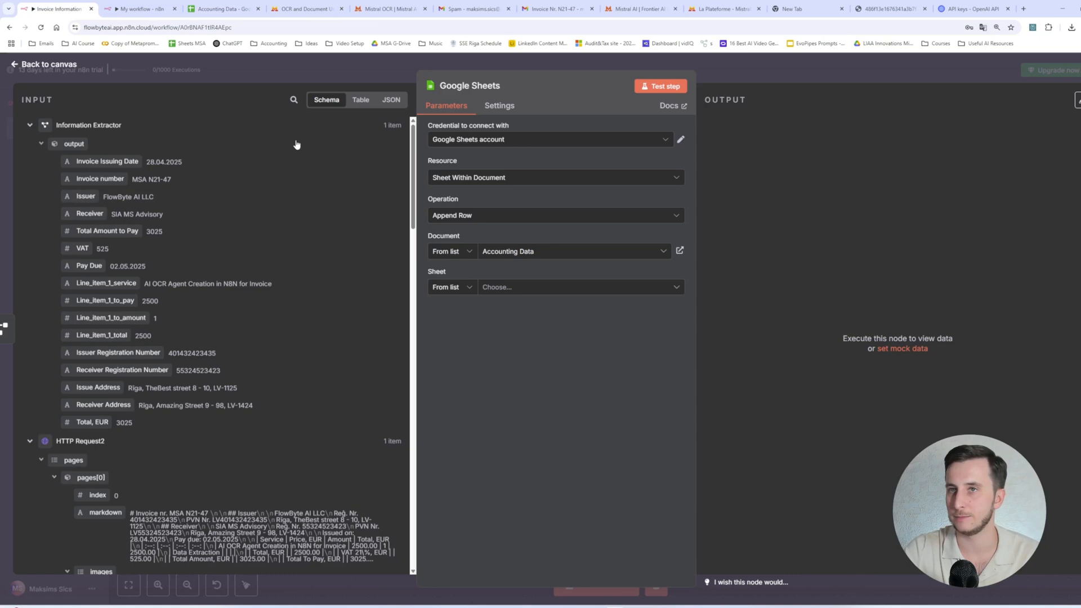
left_click(512, 288)
left_click(498, 311)
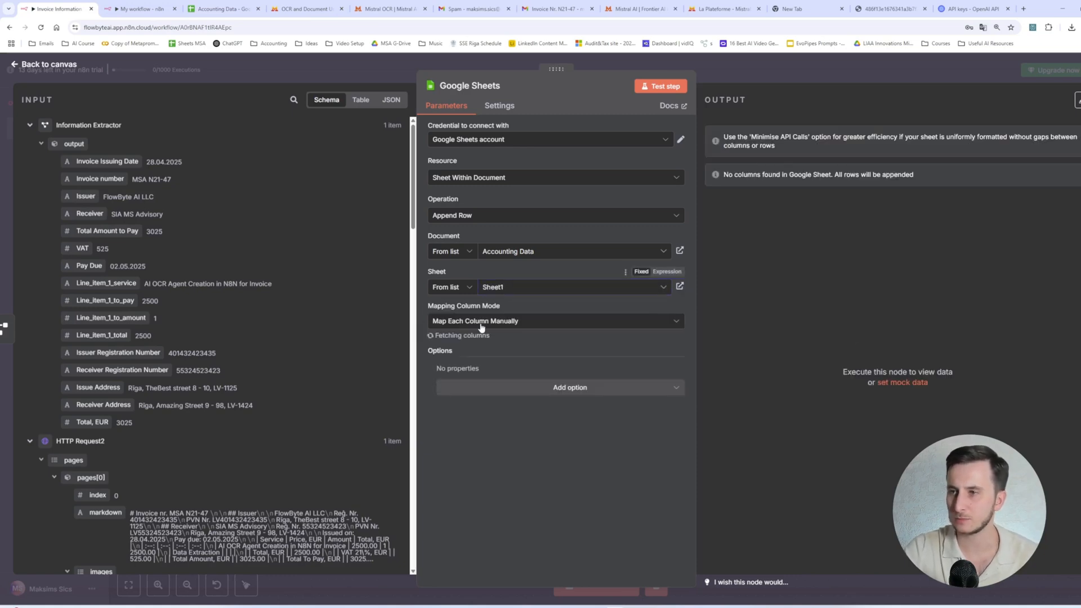
Map Company name to the Receiver field and Registration number to the Receiver Registration Number field of the extractor output.
left_click(519, 376)
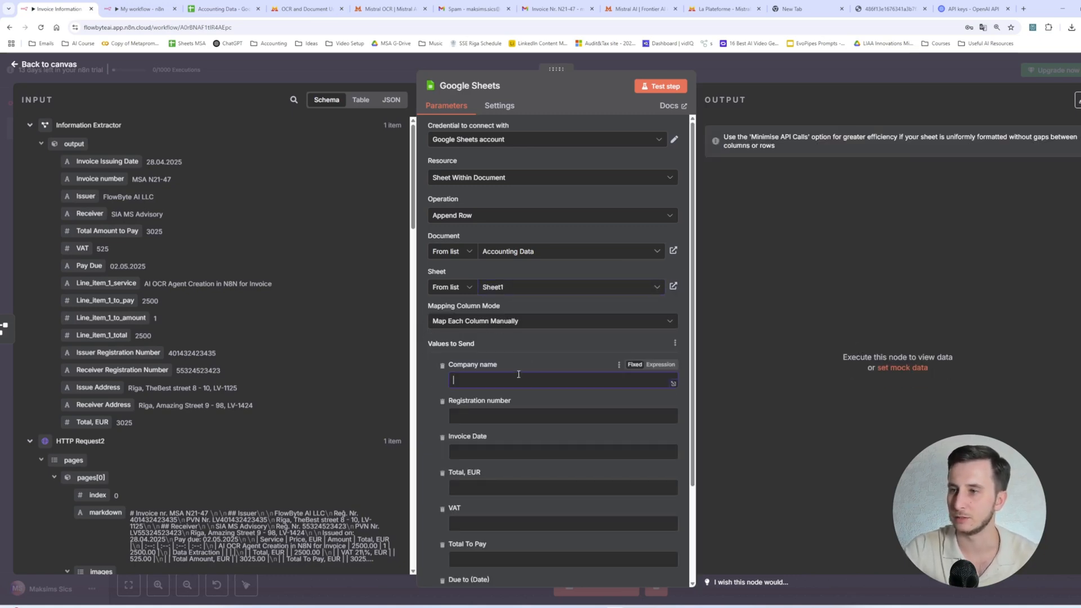
scroll(496, 364, "down", 3)
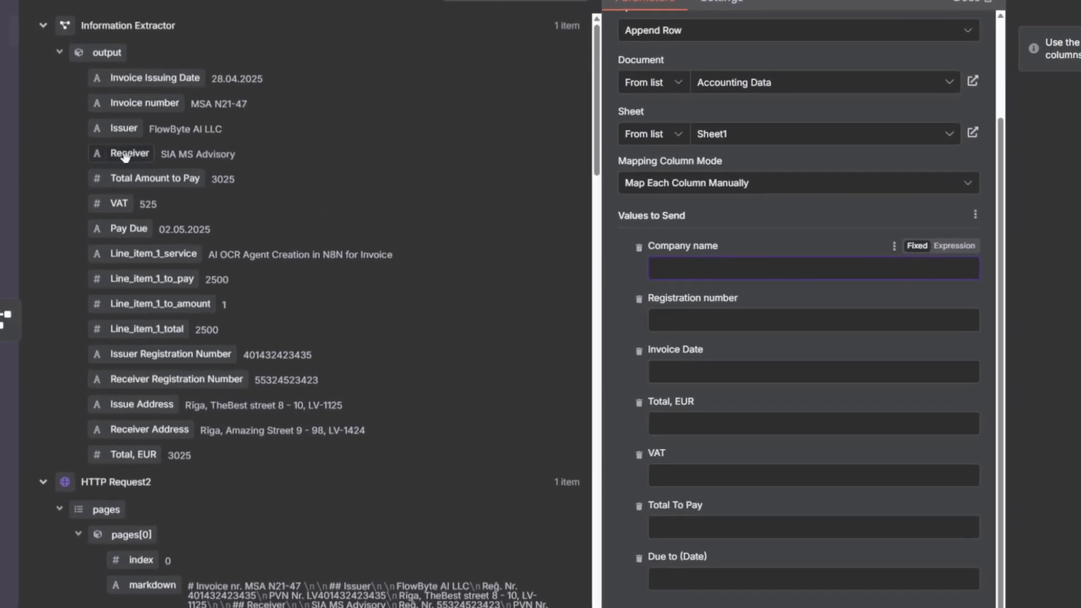
left_click_drag(126, 157, 697, 269)
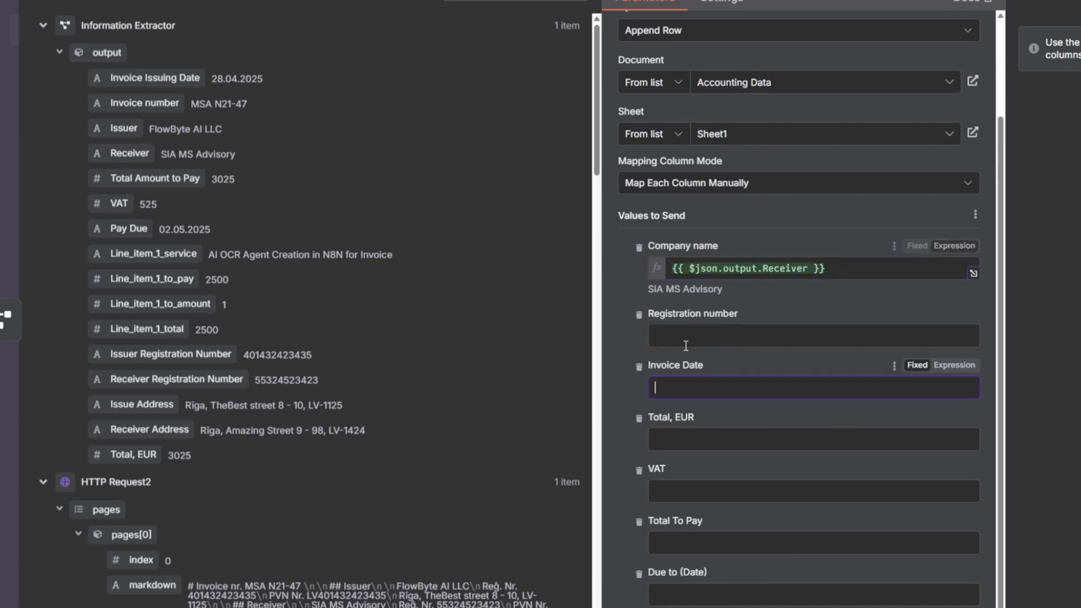
left_click_drag(176, 378, 788, 335)
Map Invoice Date to the Invoice Issuing Date field and Total, EUR to the Line_item_1_total field.
left_click(684, 399)
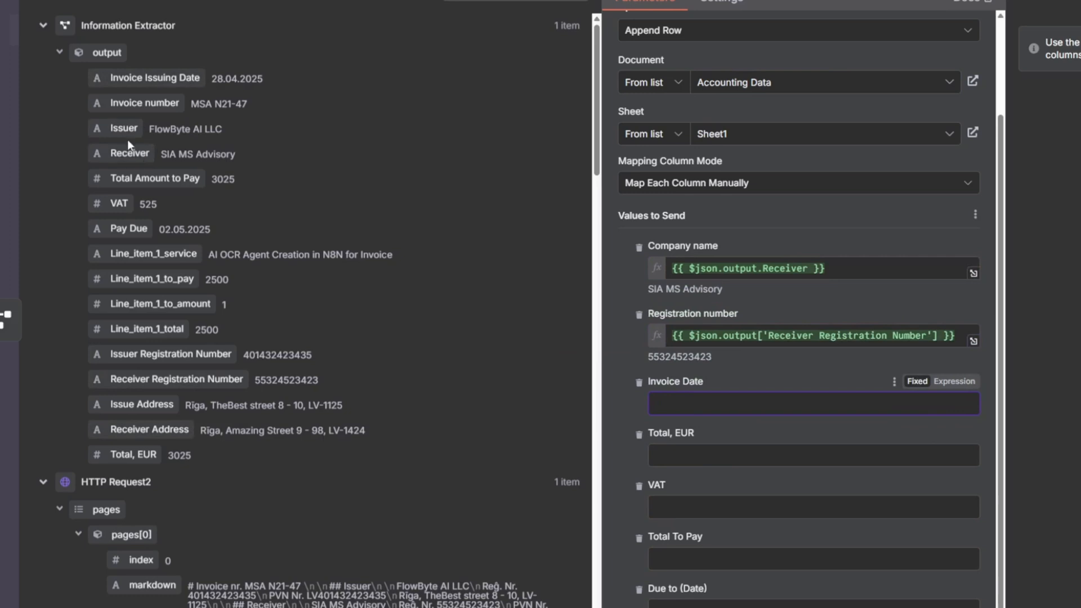
left_click_drag(146, 78, 726, 402)
left_click(656, 470)
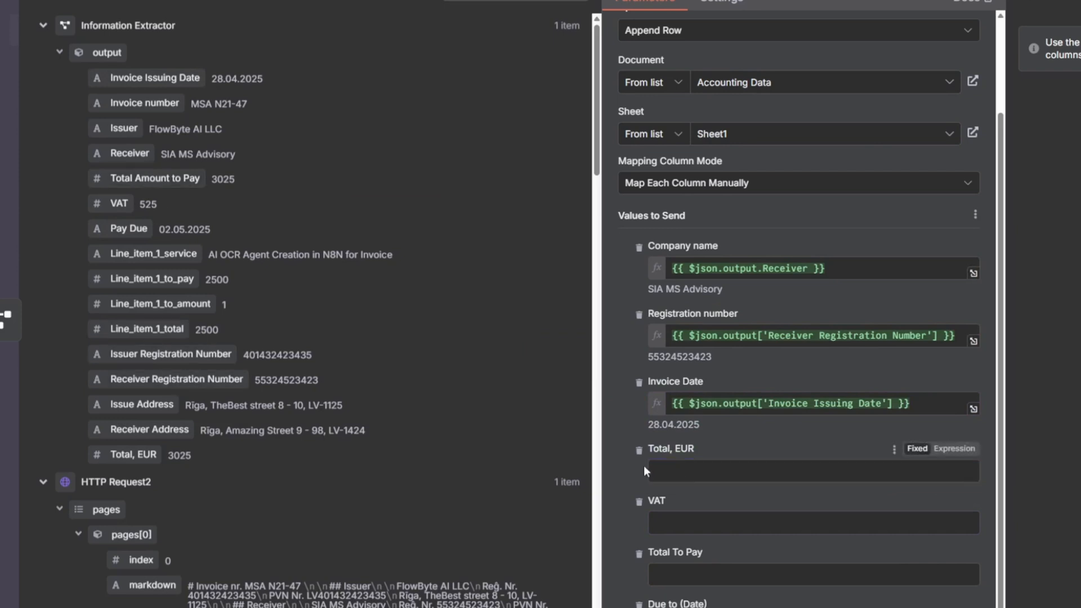
left_click_drag(145, 328, 681, 473)
Map the VAT column to the VAT field of the Information Extractor output.
left_click(688, 572)
left_click(684, 538)
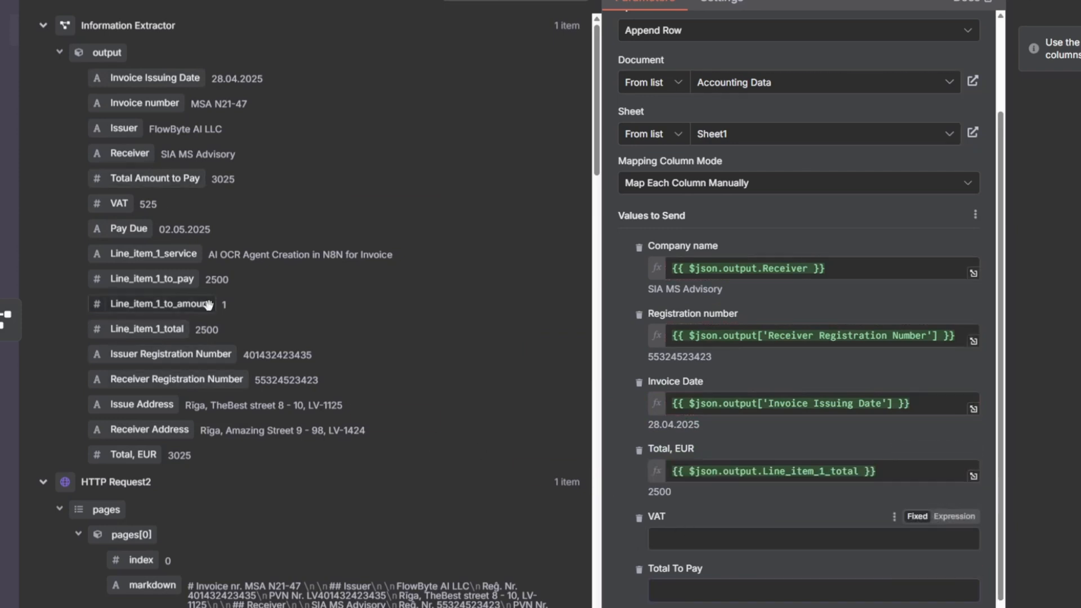
left_click(208, 305)
left_click(676, 539)
left_click_drag(115, 209, 624, 537)
scroll(625, 537, "down", 2)
left_click(679, 541)
Map Total To Pay to the Total Amount to Pay field and Due to (Date) to the Pay Due field.
left_click(681, 491)
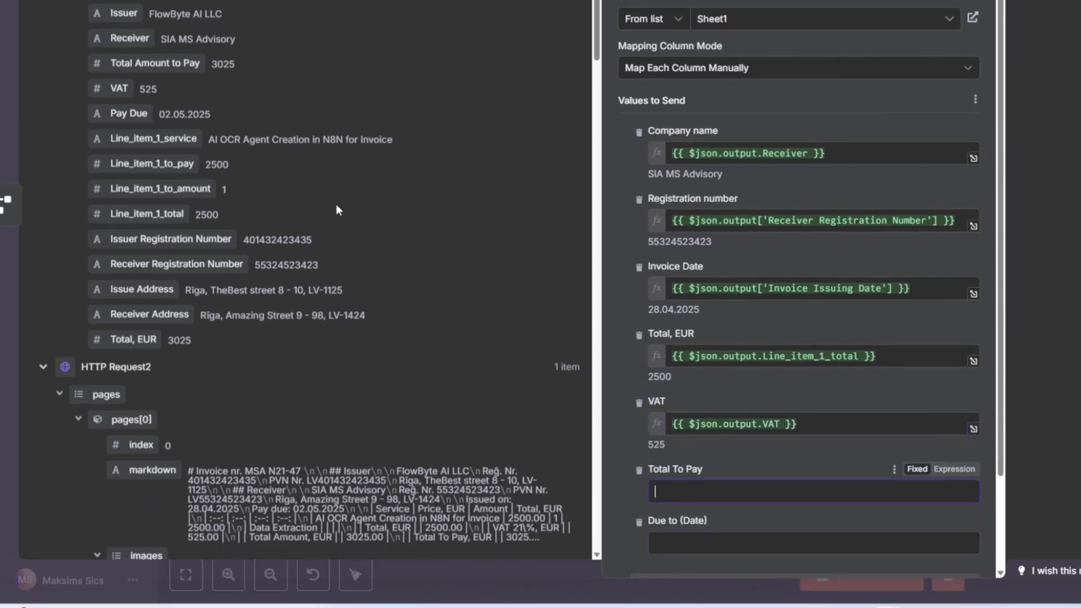
left_click_drag(157, 67, 715, 493)
scroll(721, 370, "down", 2)
key("Tab")
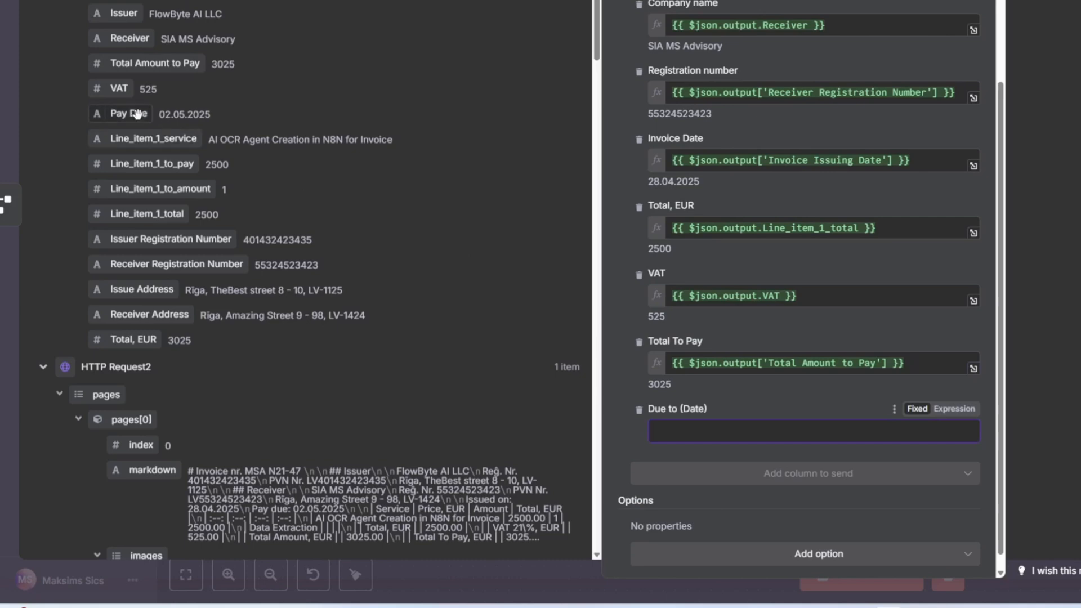
left_click_drag(138, 113, 728, 445)
left_click_drag(129, 113, 678, 435)
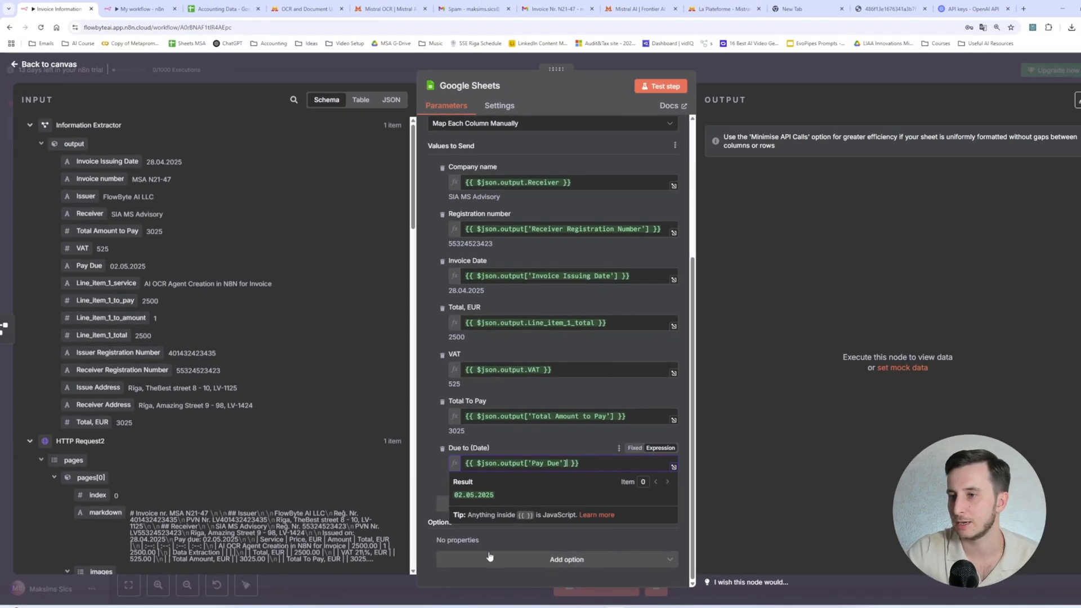
Test the Google Sheets node to append the mapped invoice values as a row.
scroll(605, 233, "up", 5)
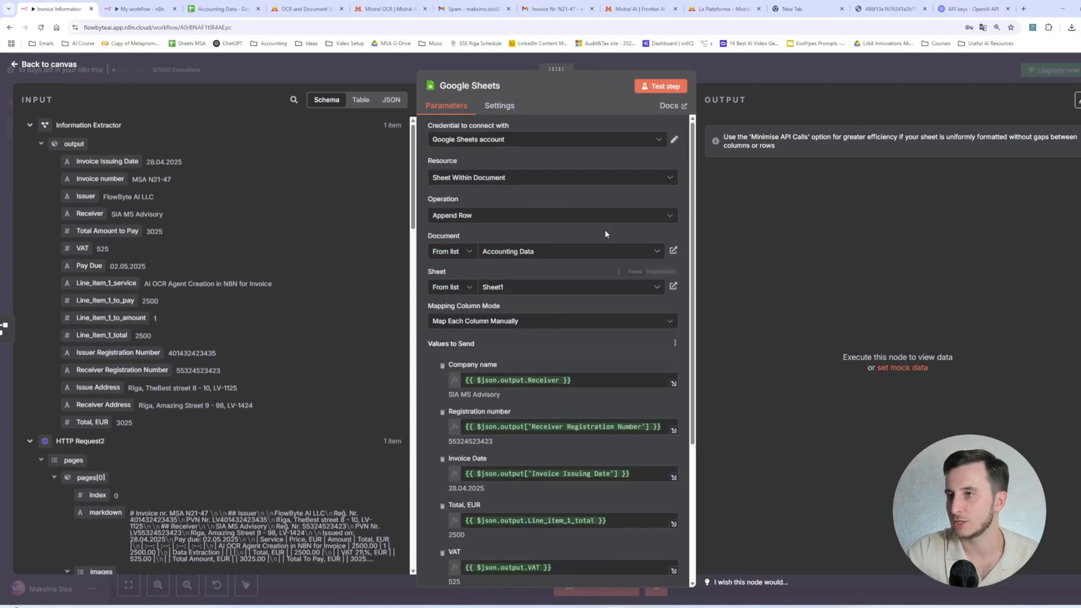
left_click(660, 88)
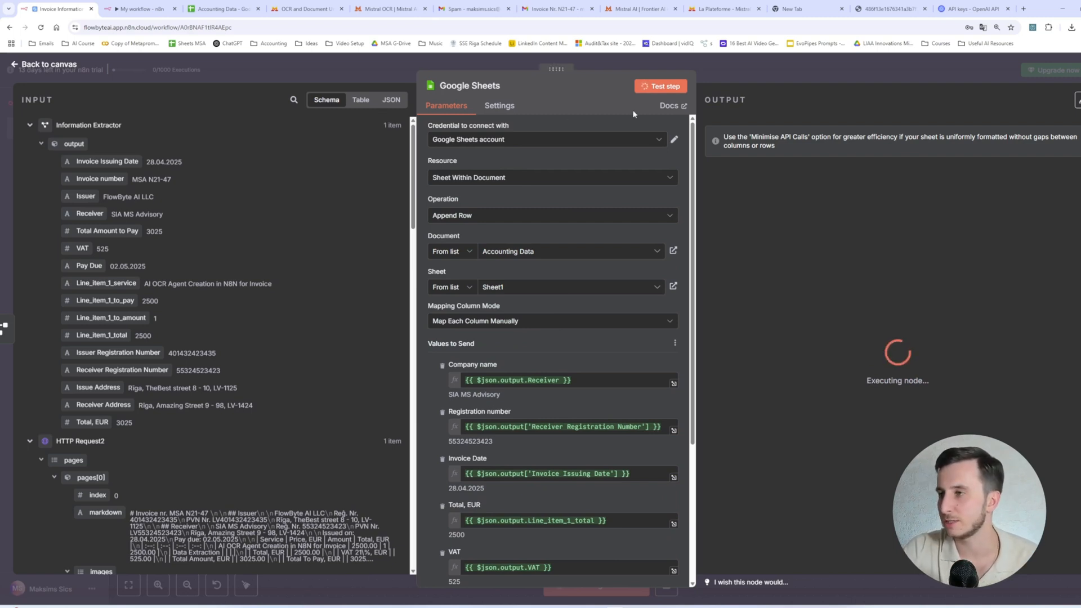
left_click_drag(726, 176, 815, 268)
left_click(815, 268)
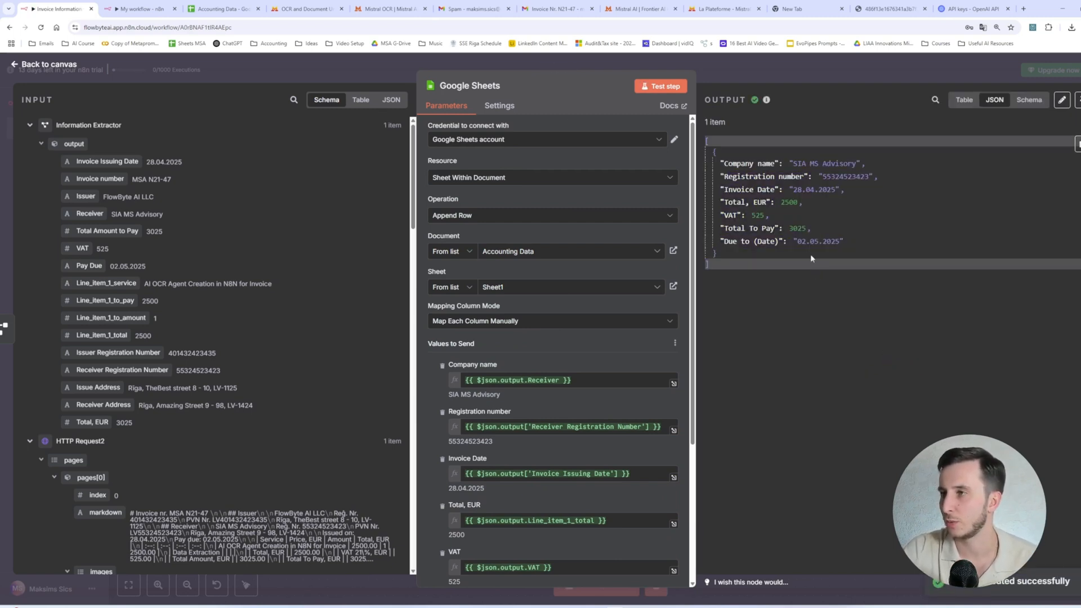
Check the appended invoice values in row 2 of the Accounting Data spreadsheet.
left_click(221, 8)
key("Down")
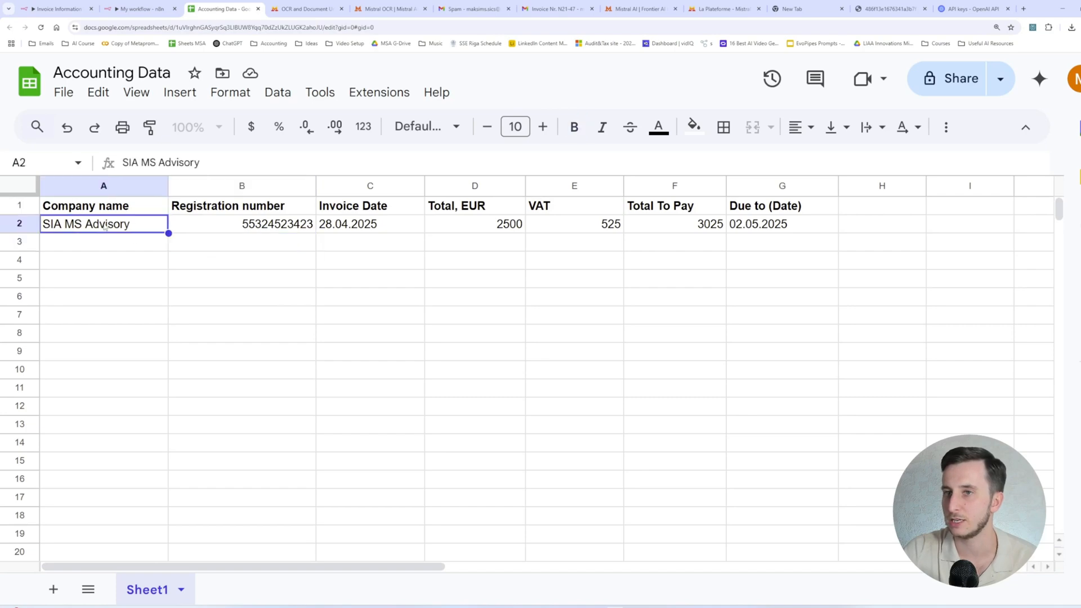
key("Right")
key("Right")
left_click_drag(773, 222, 131, 231)
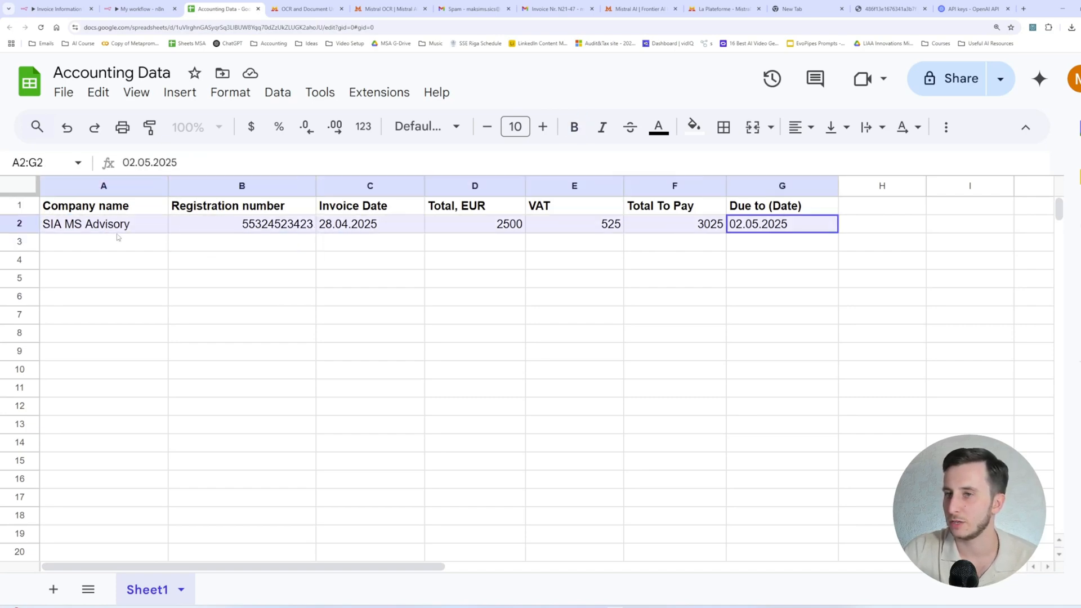
Return to the Invoice Information Extractor workflow and close the Google Sheets node to show the whole canvas.
left_click(58, 4)
left_click(760, 76)
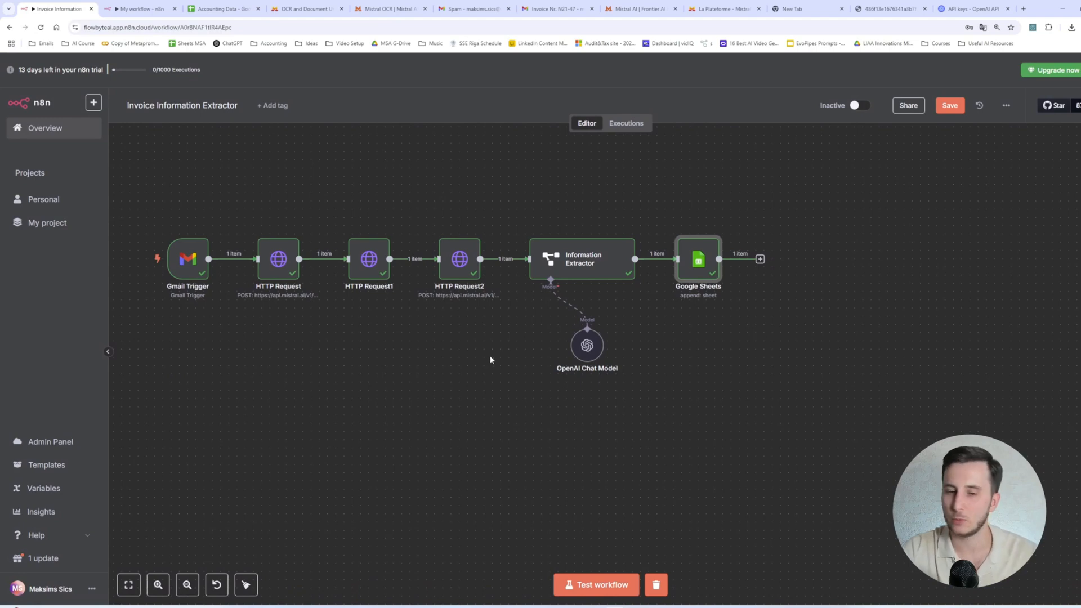
left_click_drag(406, 354, 458, 403)
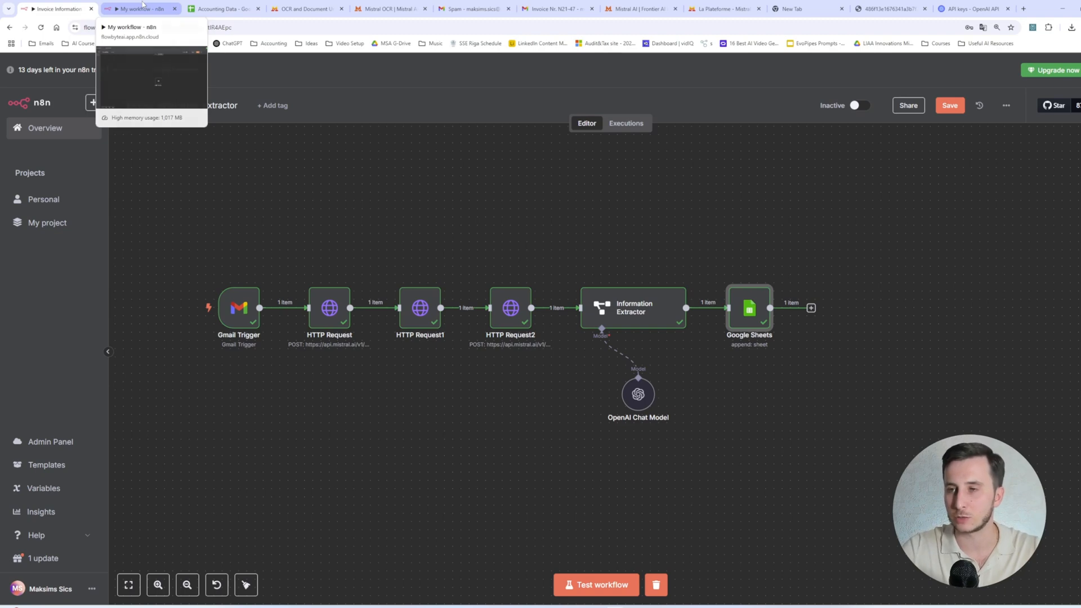
Switch to the empty My workflow and add a Gmail Trigger for received messages as its first step.
left_click(143, 8)
left_click(533, 310)
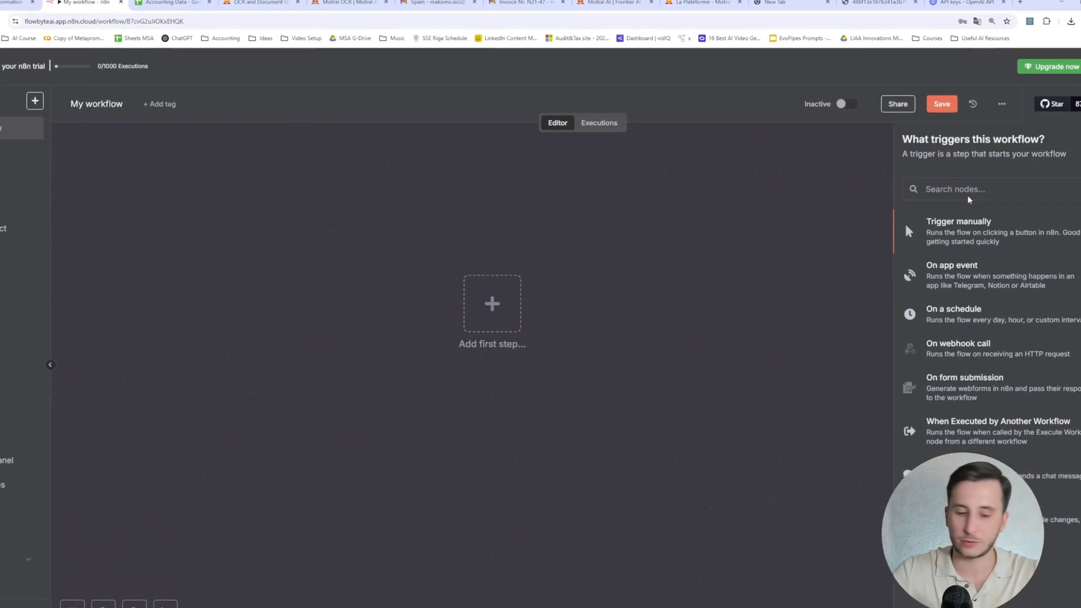
type("gma")
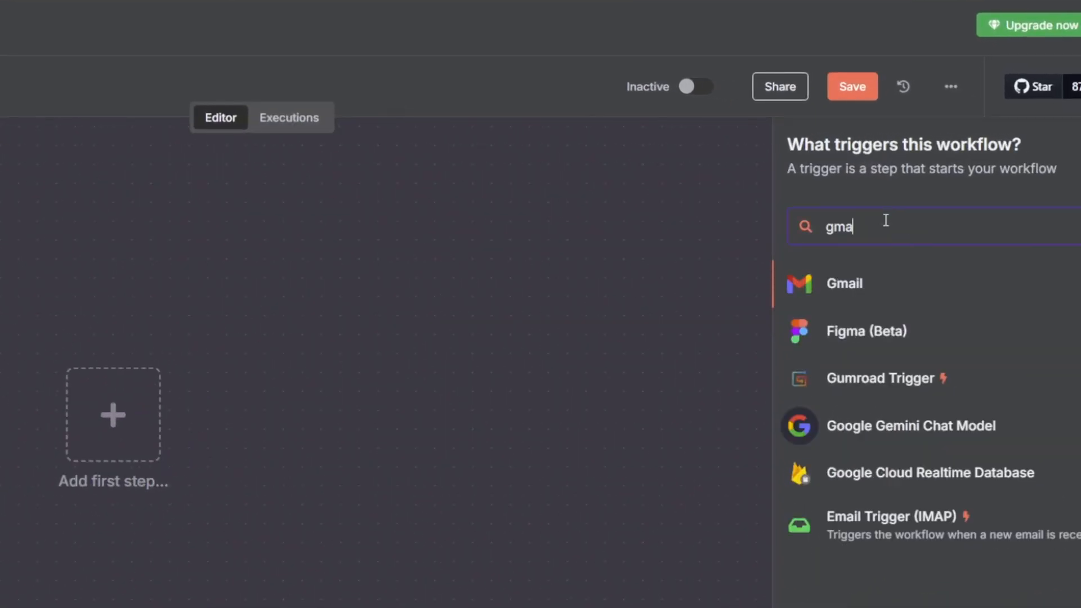
left_click(899, 275)
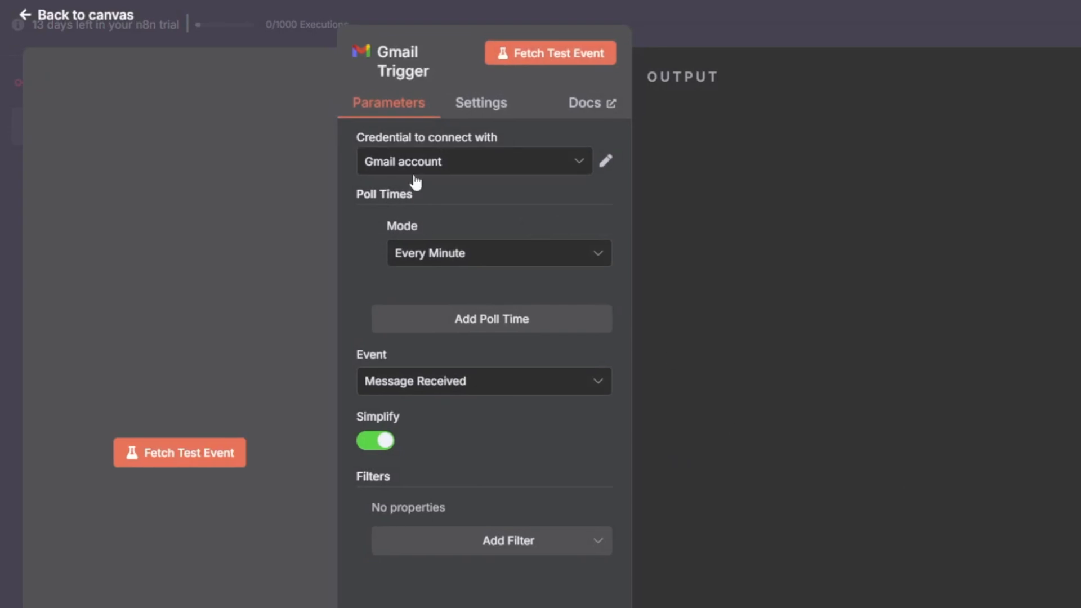
Disable Simplify in the Gmail Trigger and add the Download Attachments option, turned on.
left_click(375, 440)
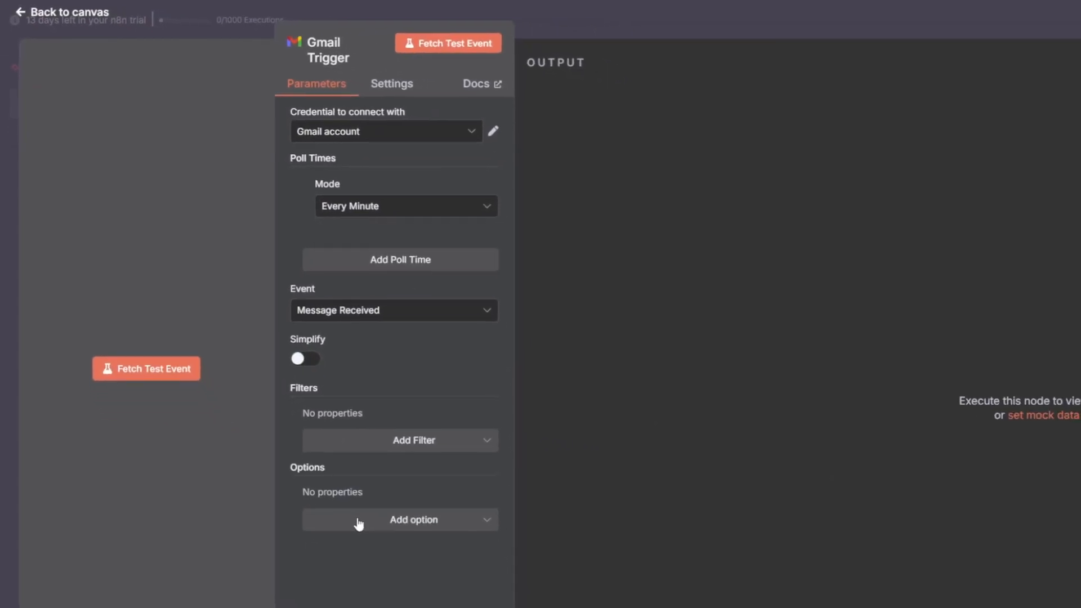
left_click(372, 523)
left_click(377, 584)
left_click(331, 513)
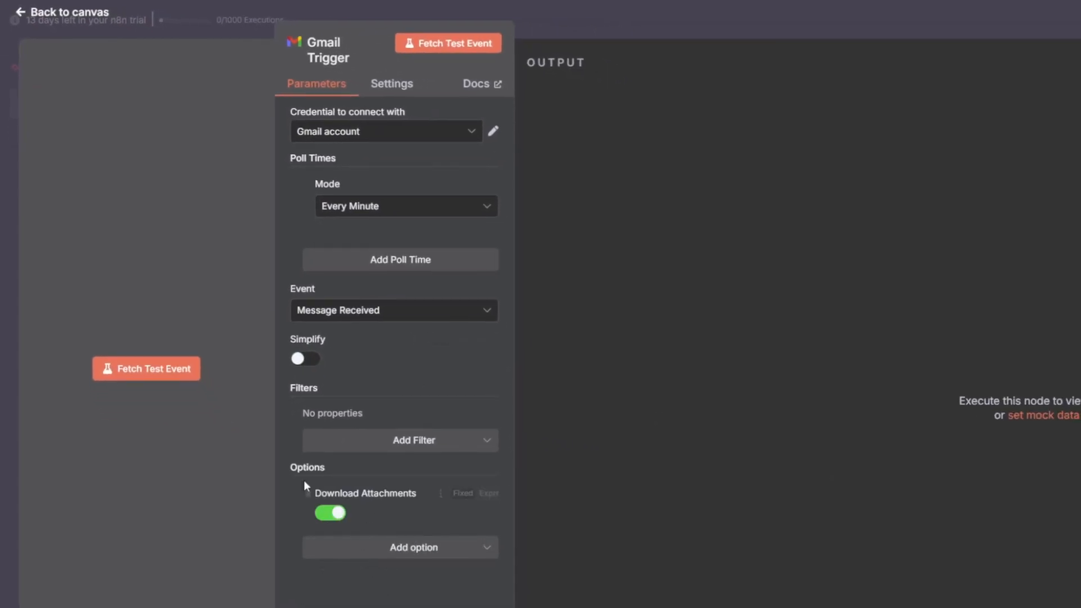
Fetch a test event with the Gmail Trigger and return to the workflow canvas.
left_click(450, 50)
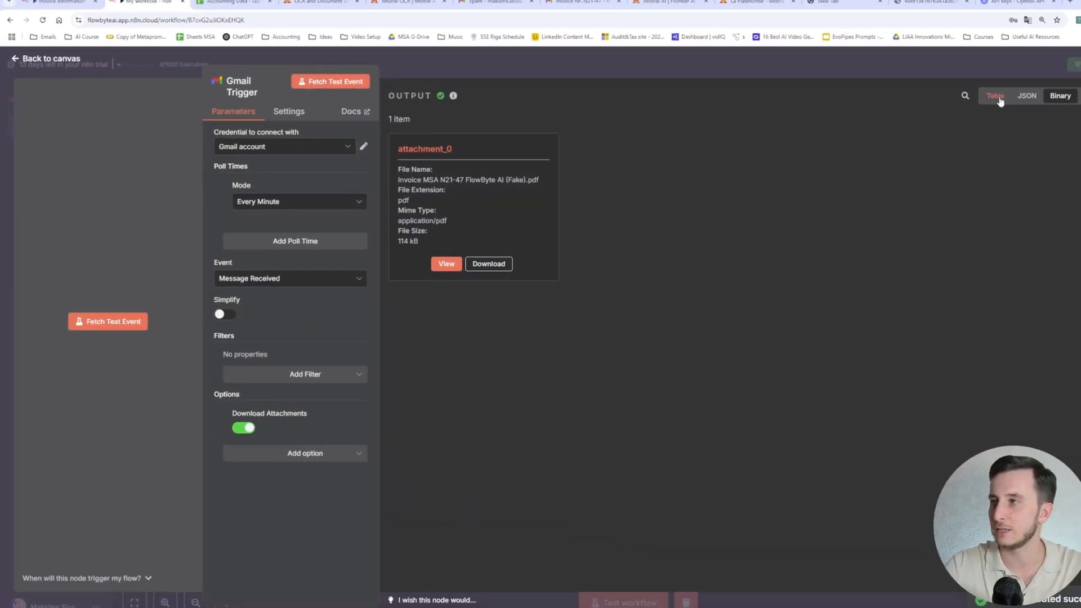
left_click(899, 69)
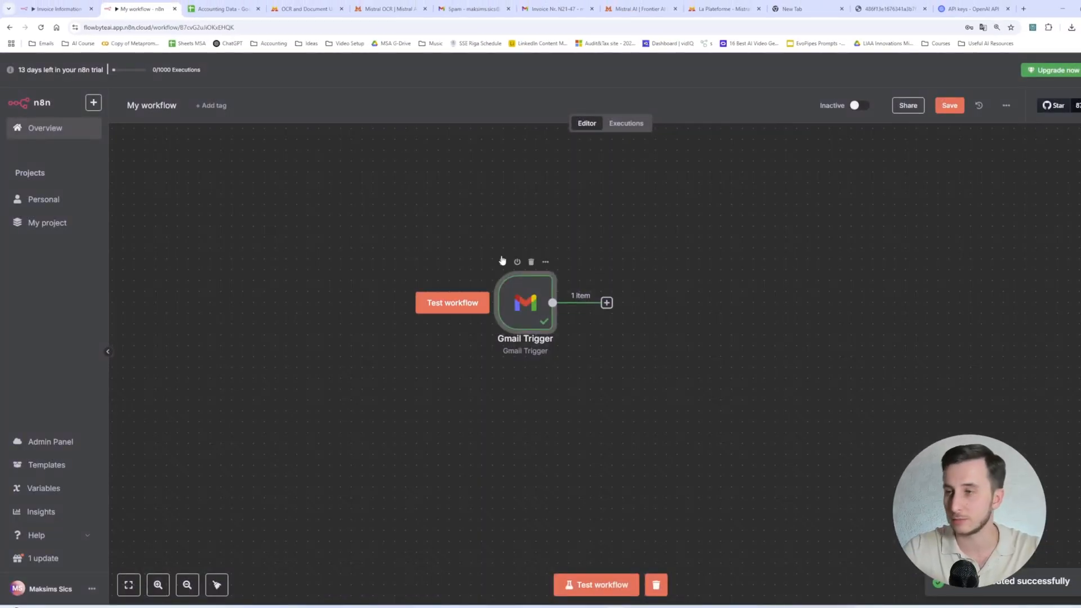
Add an AI Agent after the Gmail Trigger and set its user prompt source to Define below.
scroll(510, 228, "right", 3)
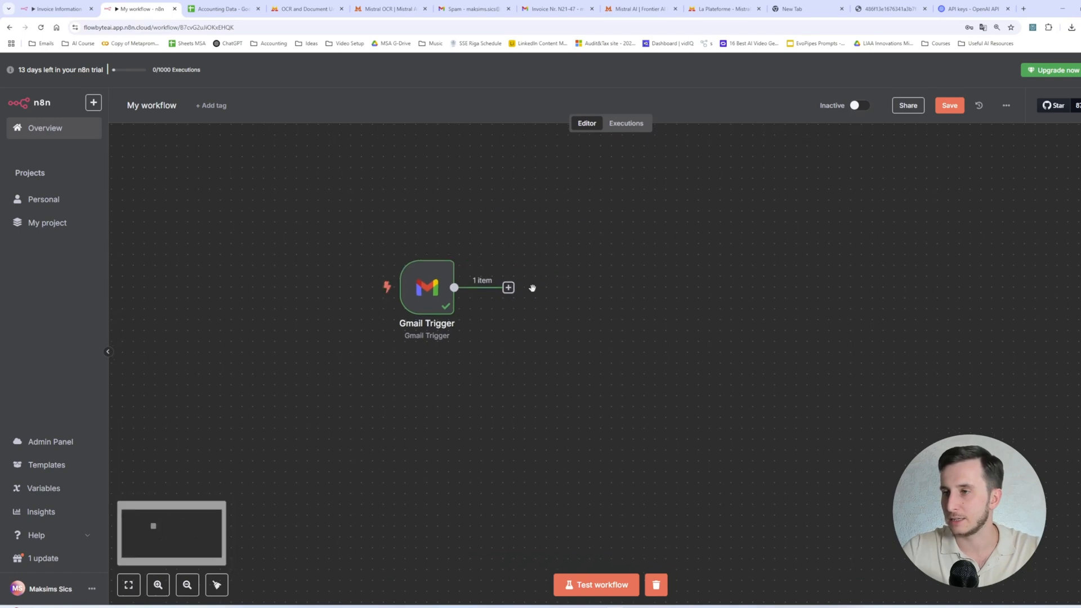
left_click(508, 288)
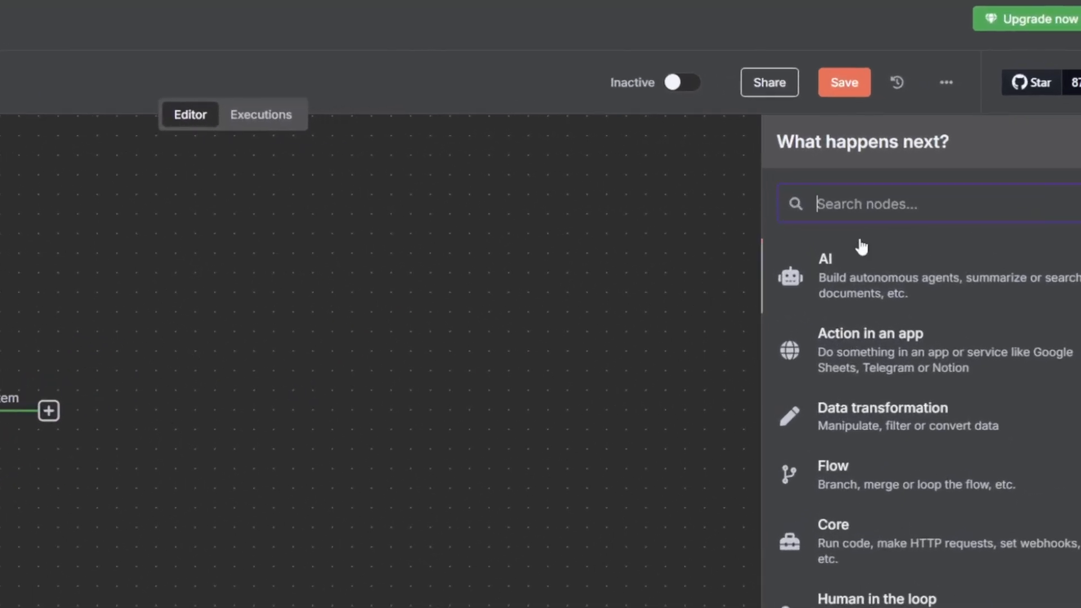
left_click(890, 271)
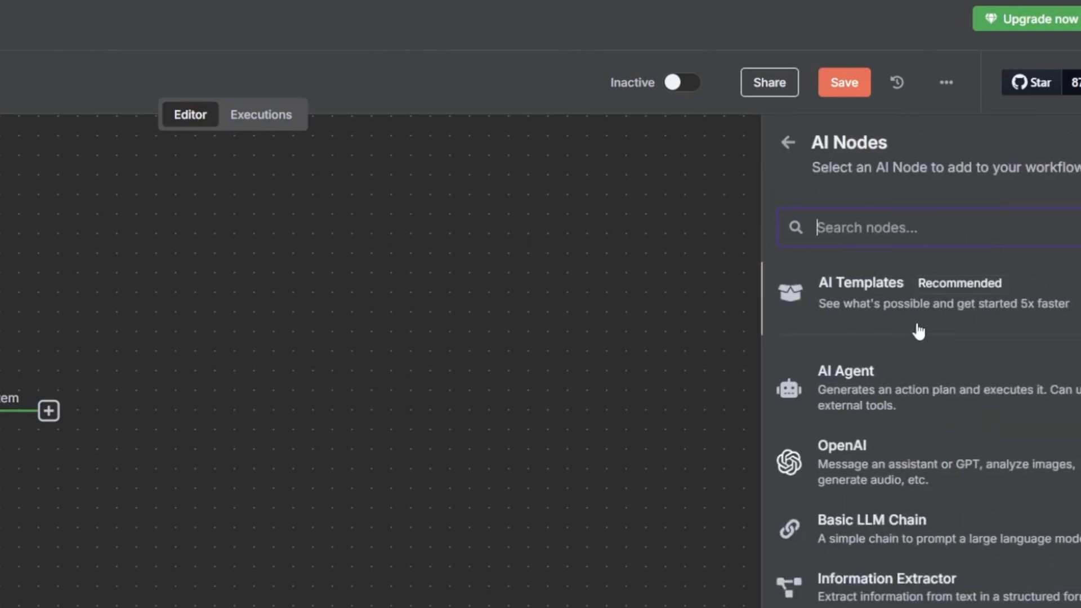
left_click(803, 397)
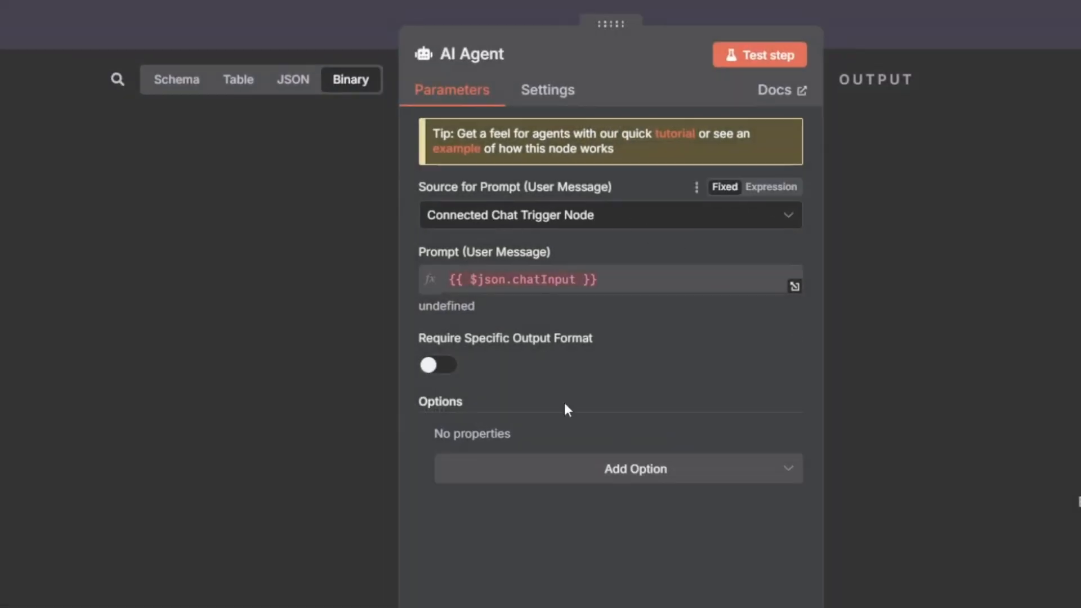
left_click(596, 215)
left_click(535, 328)
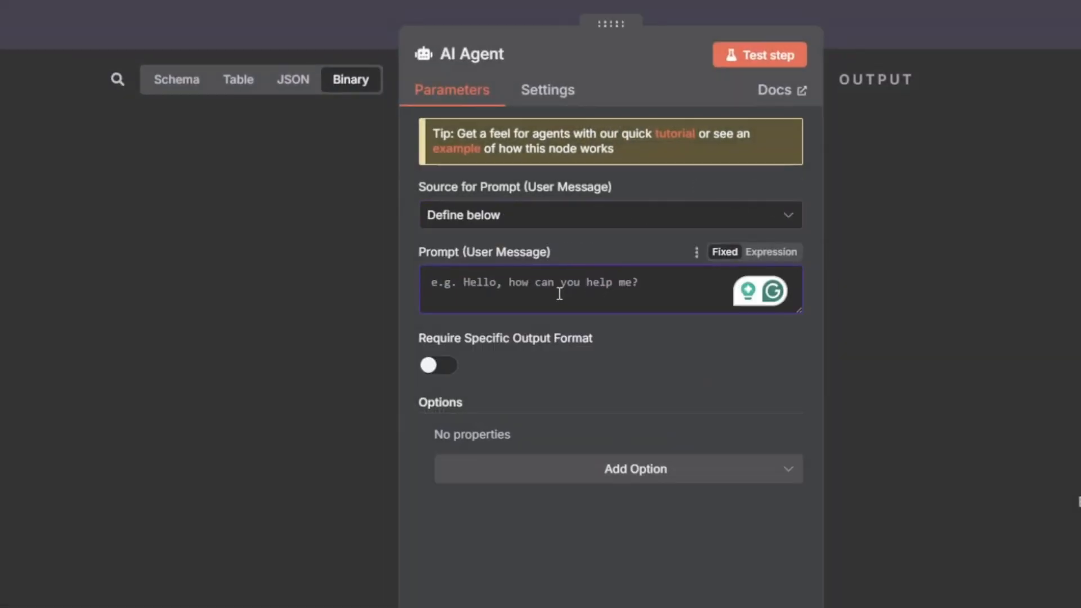
Add a System Message telling the agent to answer an email and, for invoices from a cooperation partner, use the tool to save them in Google Sheets.
left_click(552, 472)
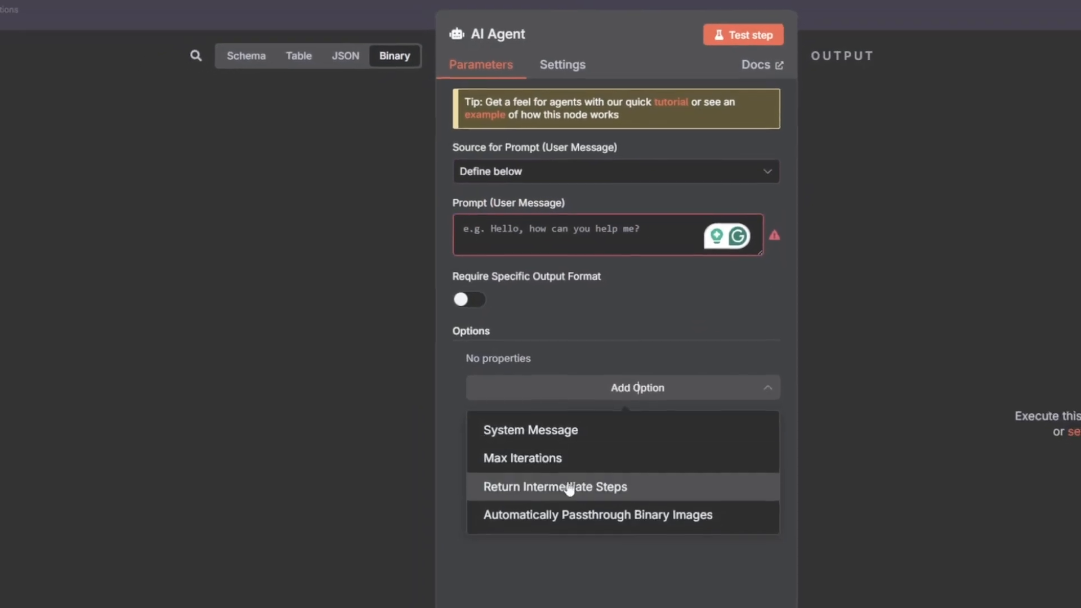
left_click(527, 509)
left_click_drag(687, 399, 440, 386)
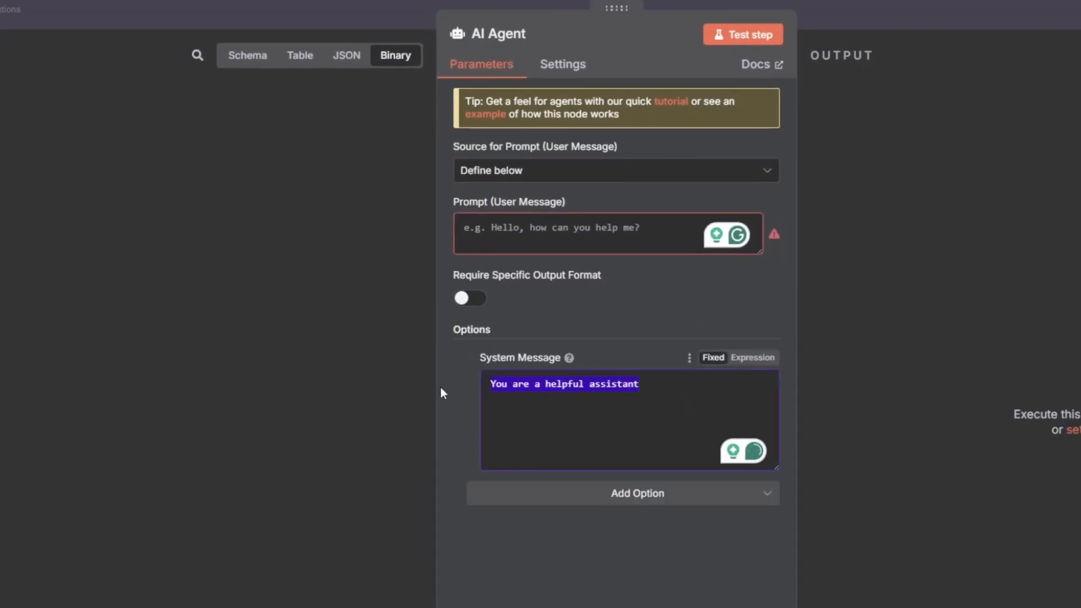
left_click(670, 408)
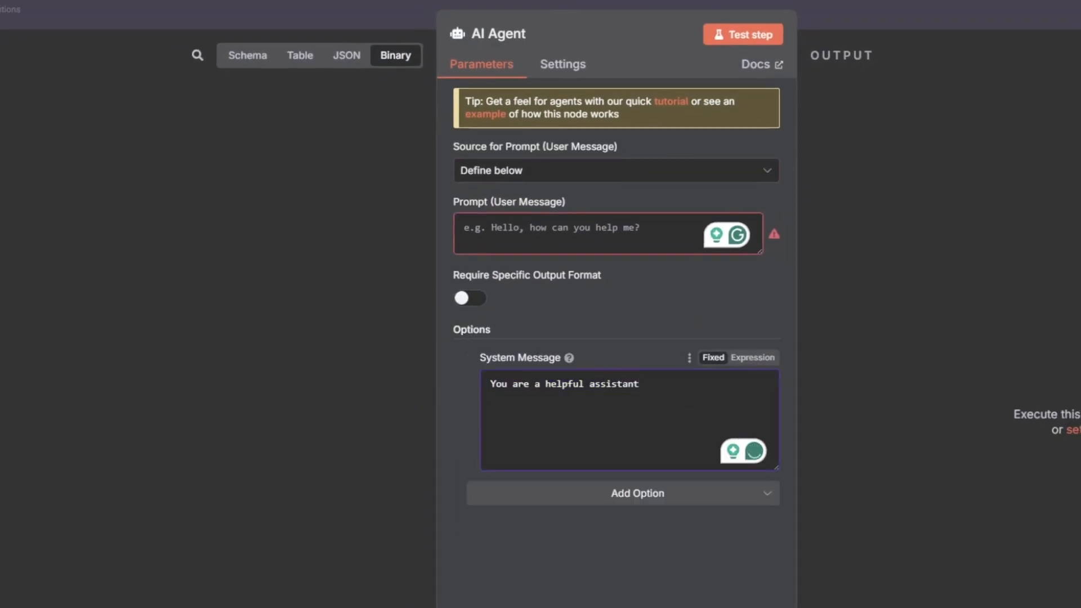
type("Your j")
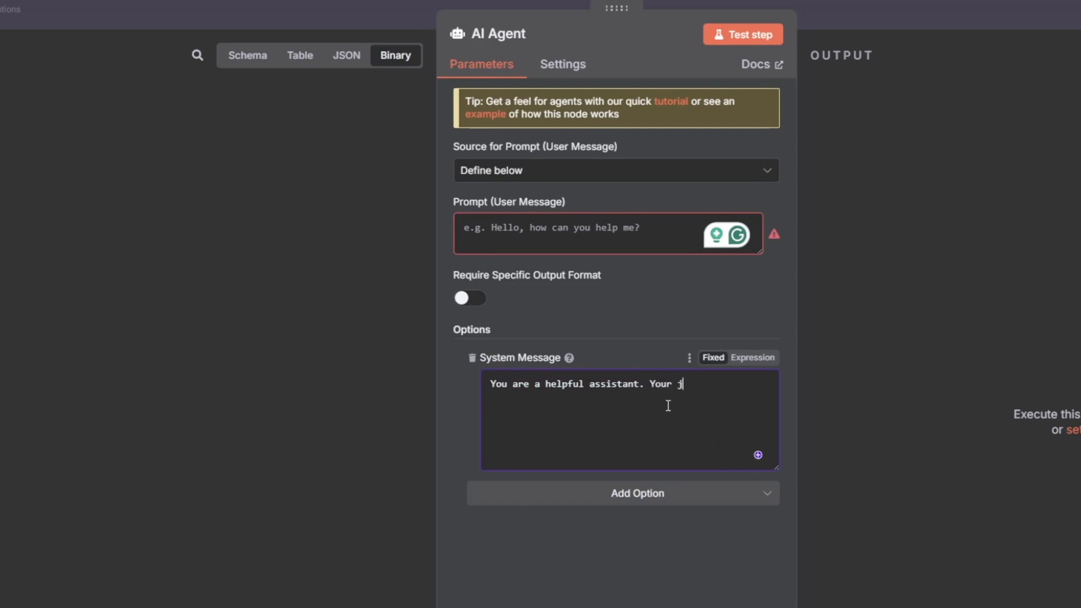
type("ob is to generate ann")
key("BackSpace")
key("BackSpace")
key("BackSpace")
key("BackSpace")
key("BackSpace")
key("BackSpace")
key("BackSpace")
key("BackSpace")
key("BackSpace")
key("BackSpace")
type("an answer an em")
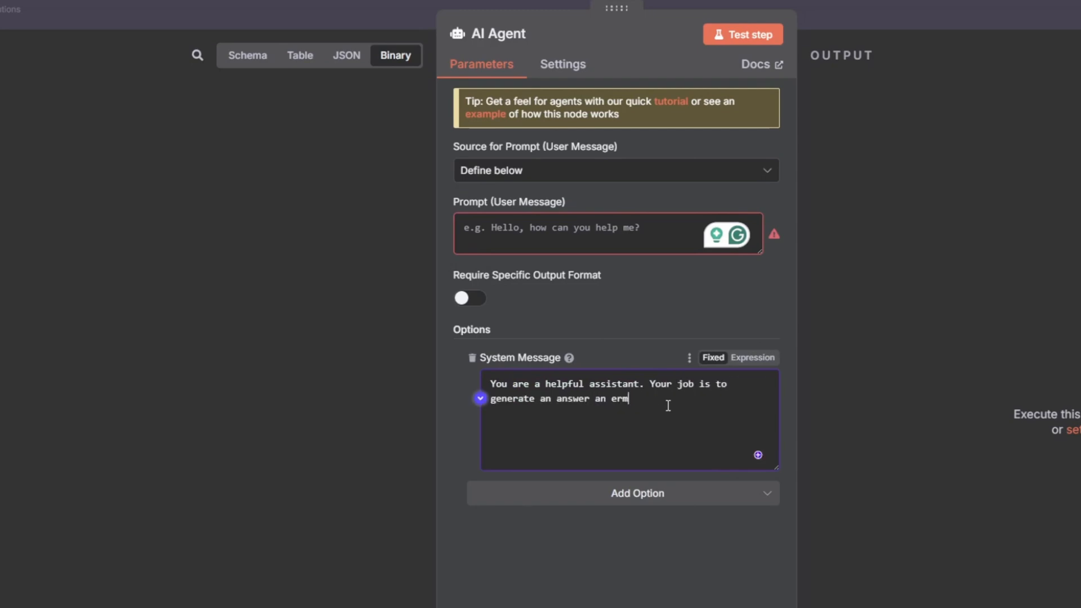
type("ail. If the email is an invoice sent from cooperation partner, use the tool to save invoice in Google Sheets.")
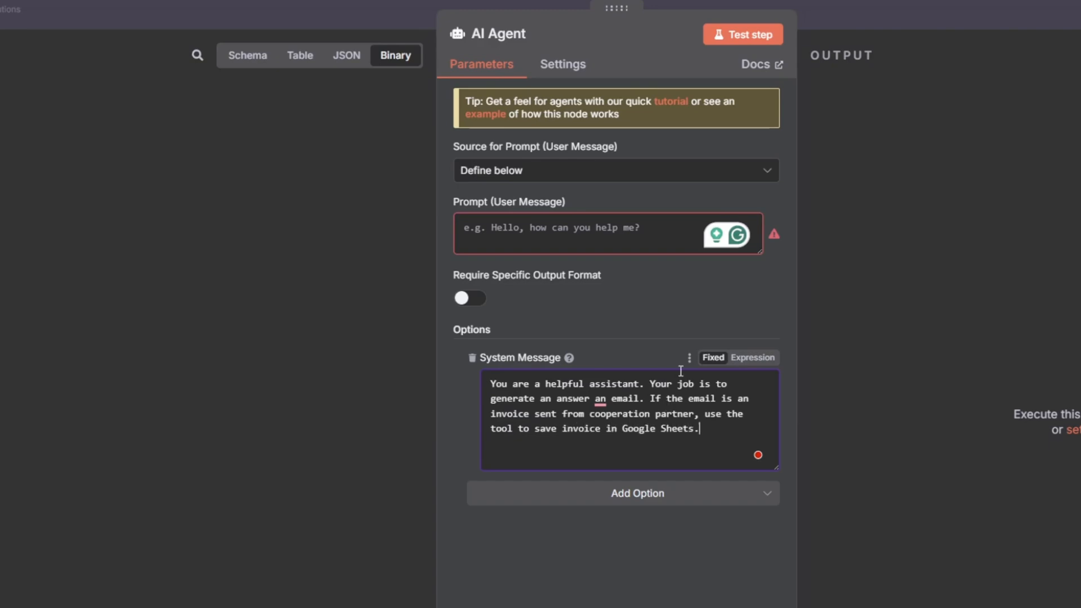
Enter the labels Subject:, Body: and Date: on separate lines in the AI Agent's user prompt.
left_click(557, 241)
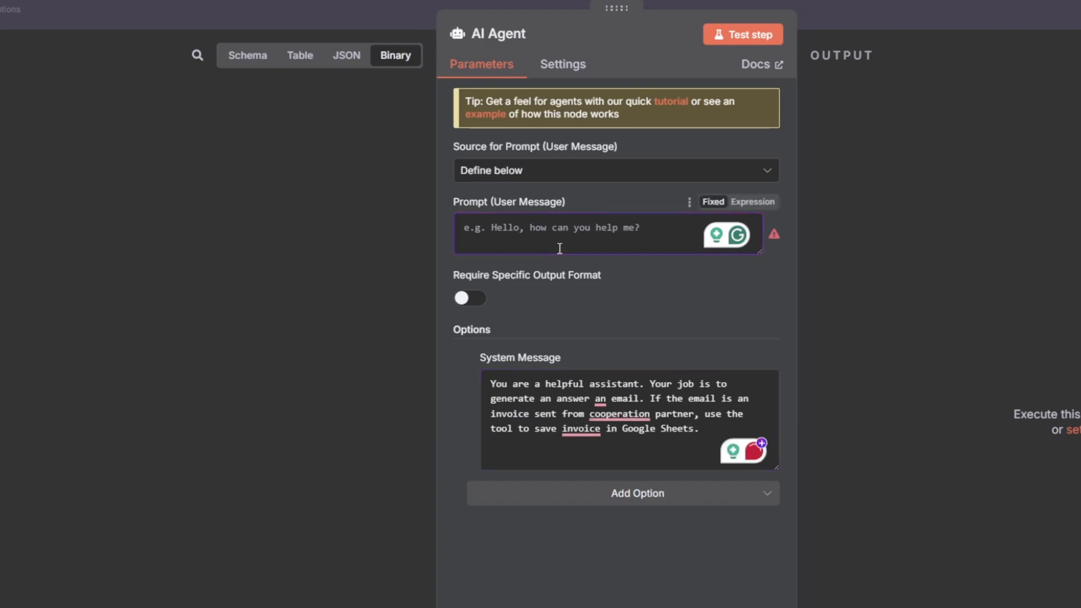
type("Subject:")
key("Return")
type("Body:")
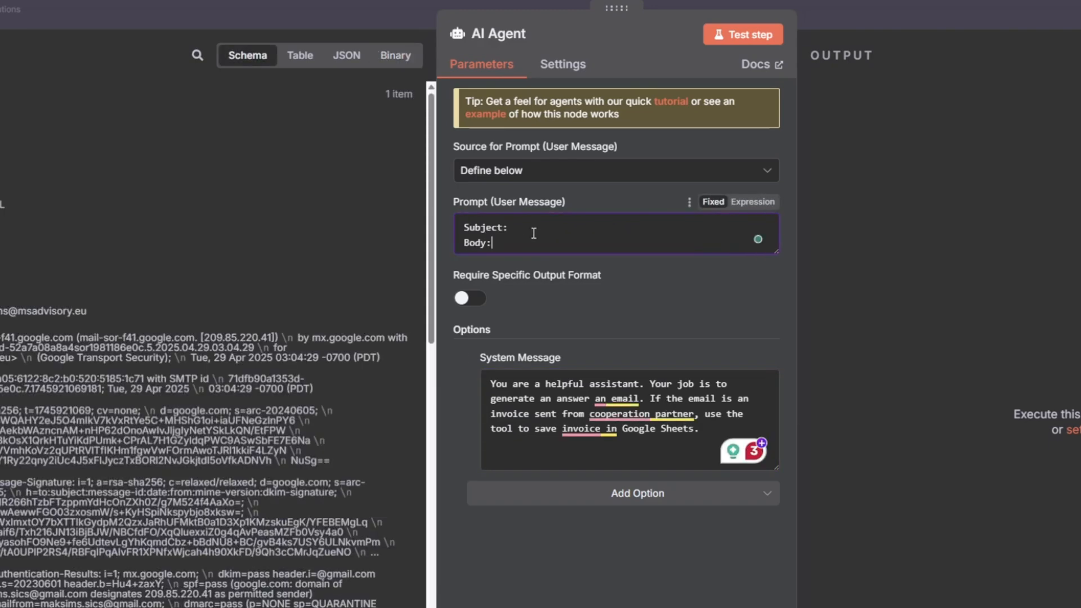
key("Return")
type("Date:")
key("Return")
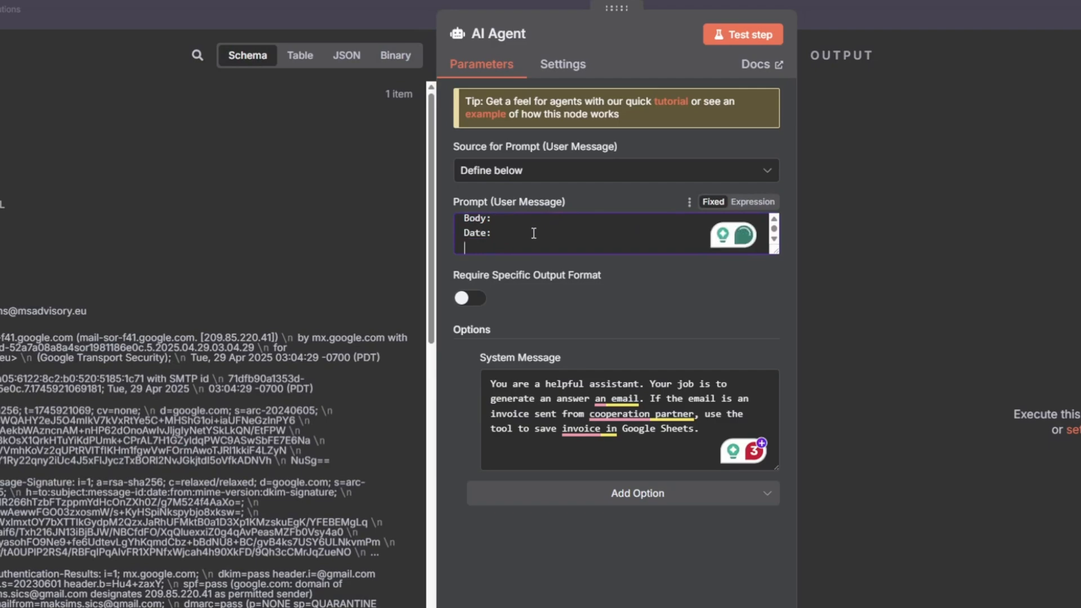
key("BackSpace")
scroll(555, 236, "up", 1)
left_click(551, 230)
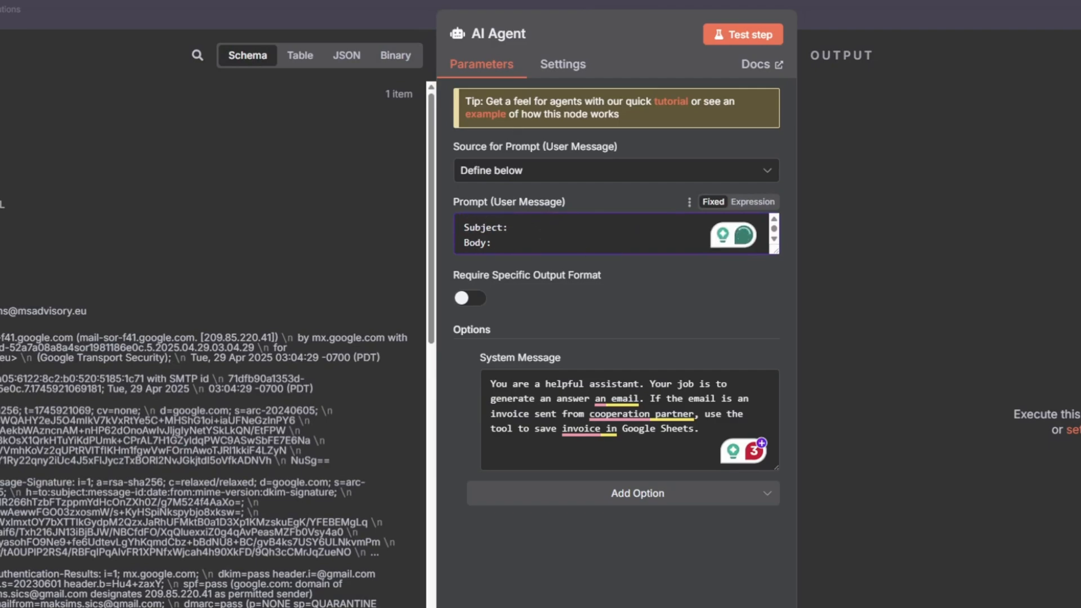
Map the Gmail header subject, text and date fields to the Subject, Body and Date lines of the prompt.
scroll(71, 302, "down", 10)
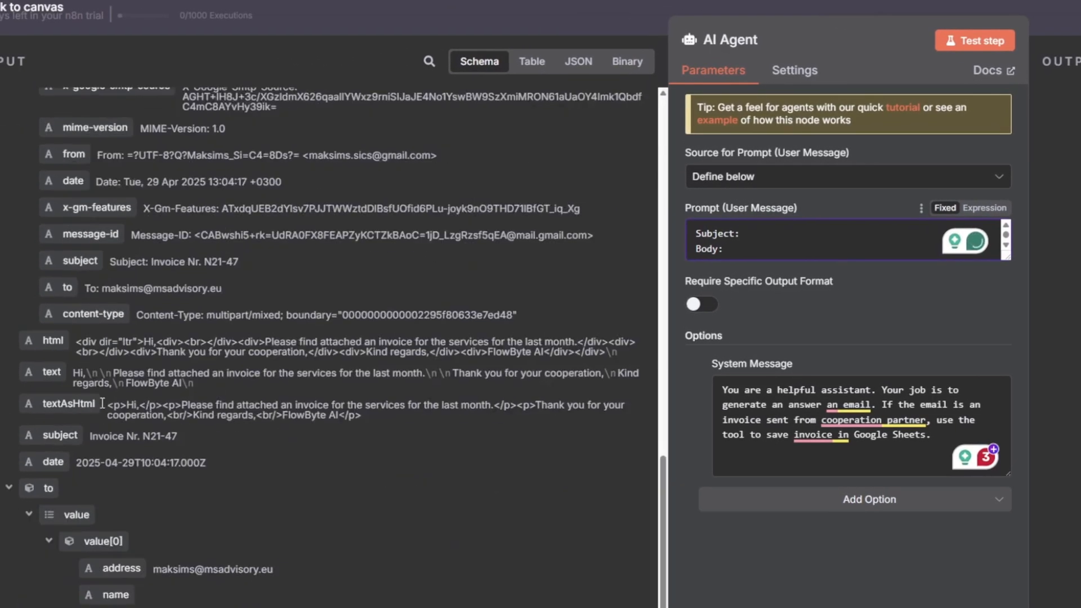
scroll(85, 390, "up", 15)
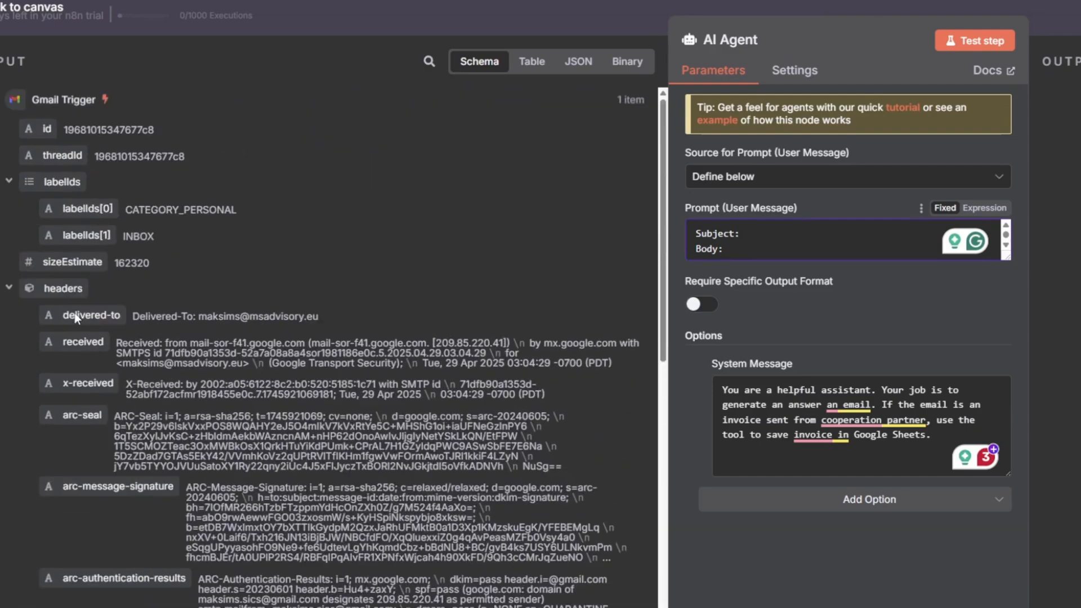
scroll(74, 312, "down", 12)
left_click_drag(80, 335, 762, 236)
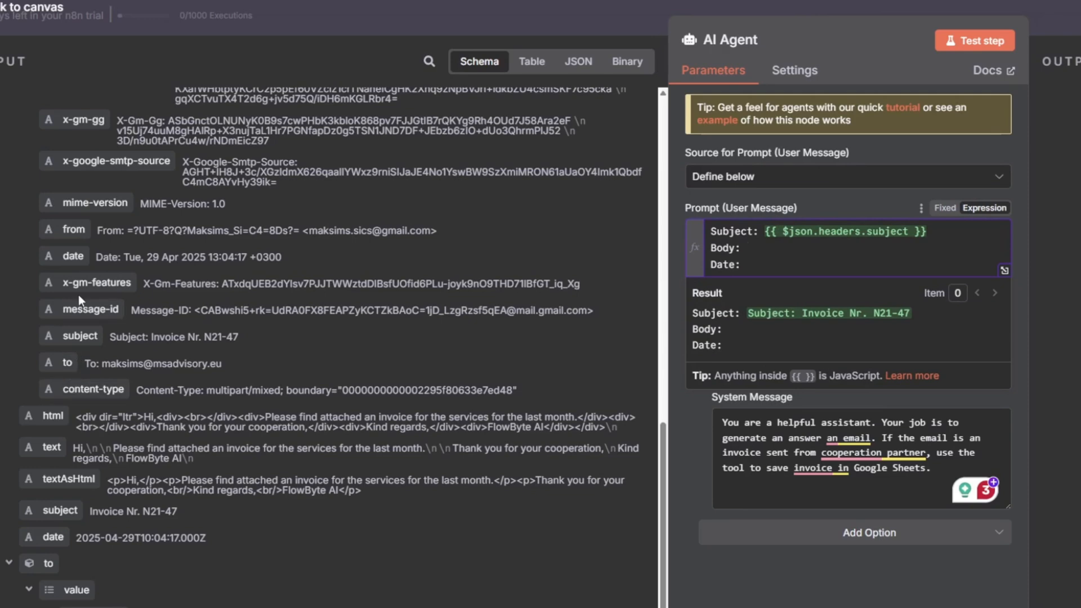
left_click_drag(51, 447, 766, 249)
left_click(765, 266)
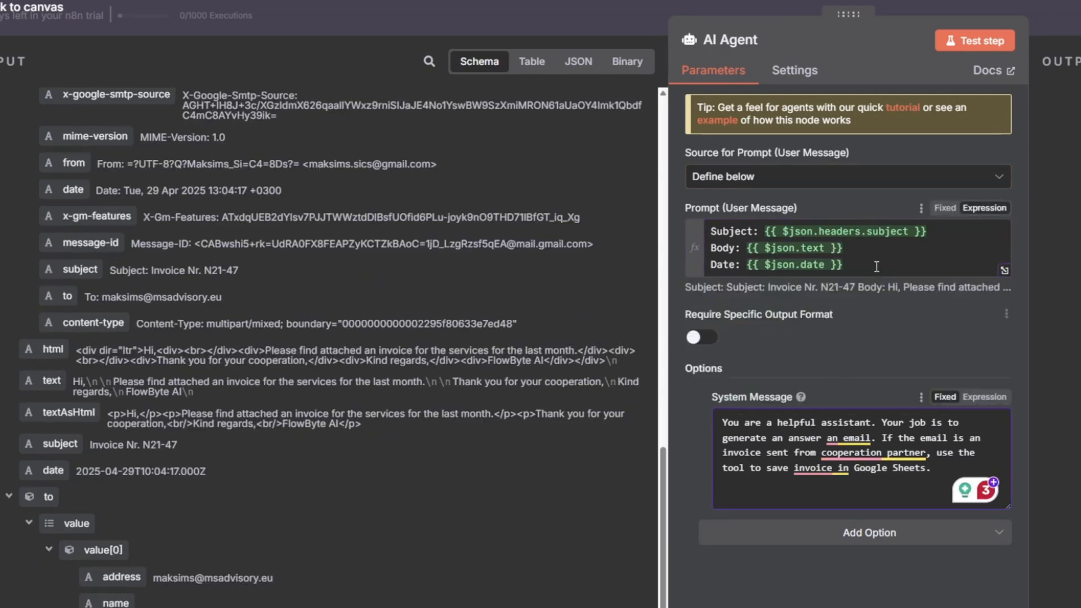
Attach an OpenAI Chat Model to the AI Agent with the model gpt-4.1-mini-2025-04-14 and return to the agent's settings.
left_click(877, 266)
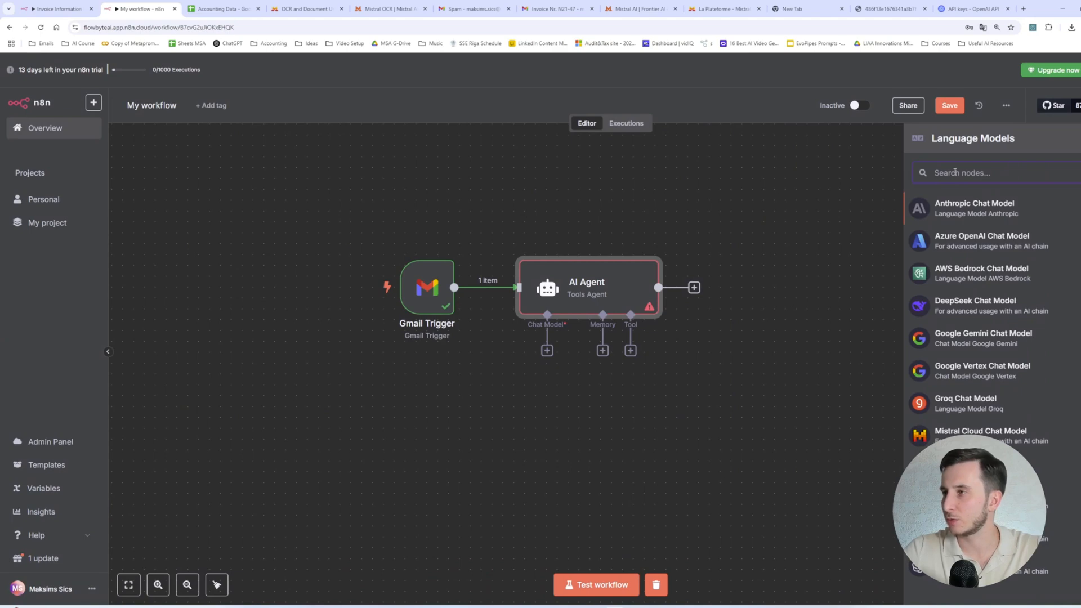
type("open")
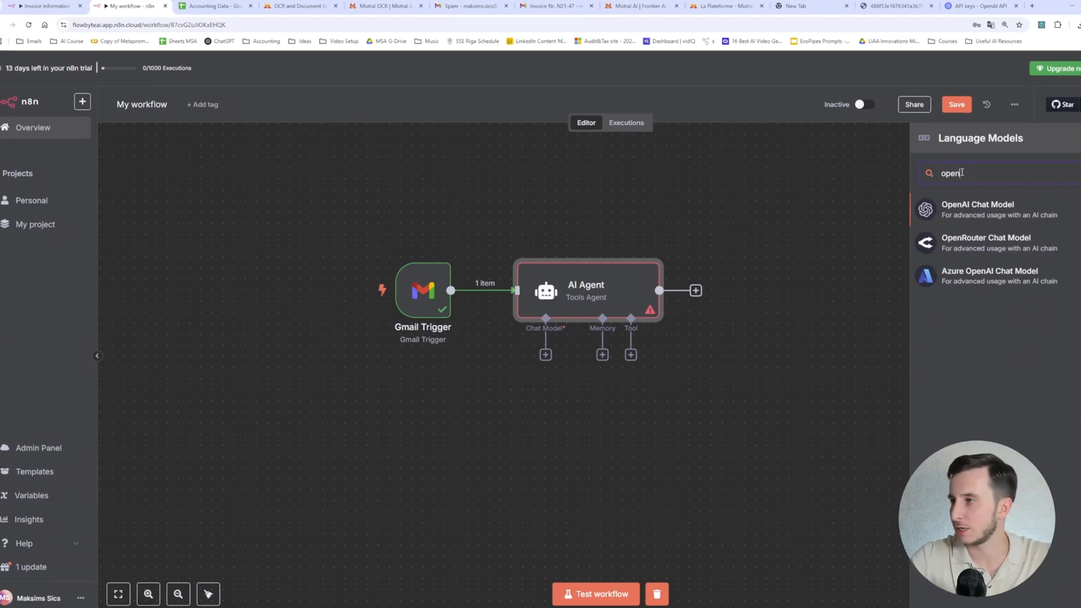
key("Return")
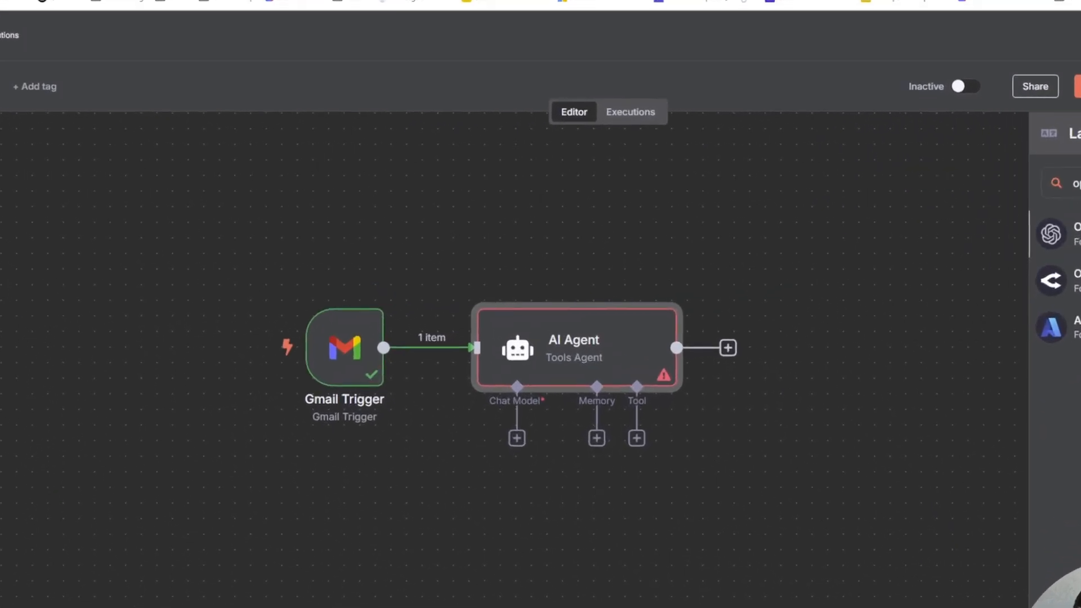
left_click(580, 191)
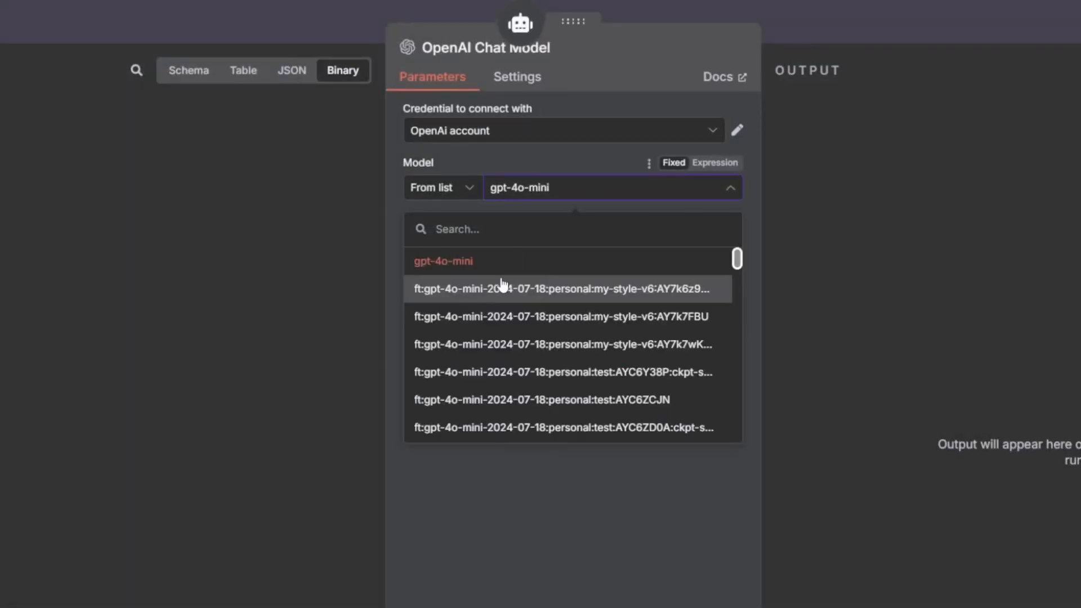
scroll(490, 315, "down", 5)
left_click(498, 331)
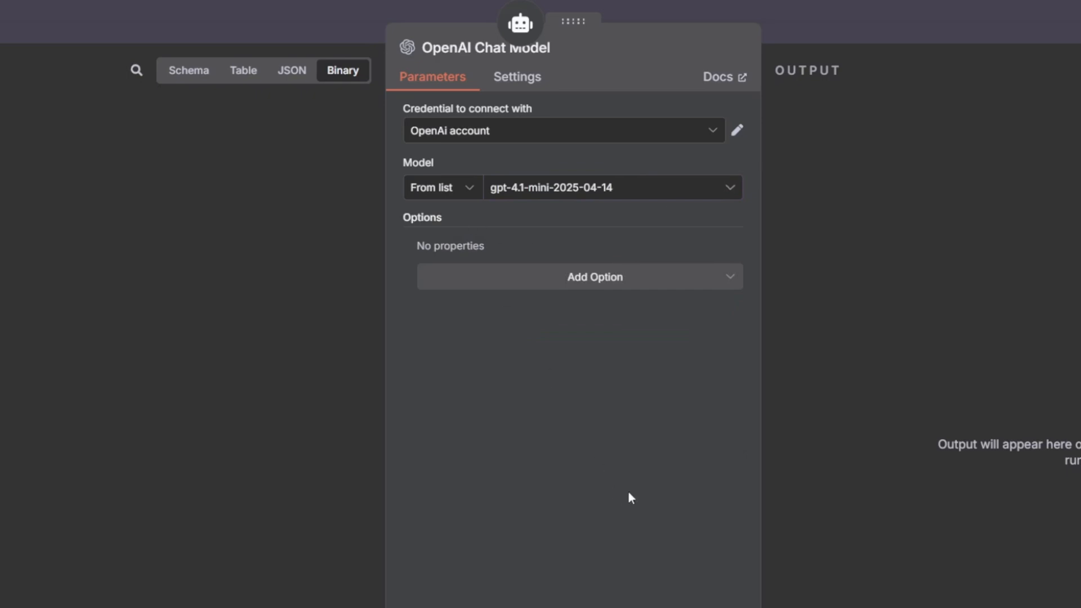
left_click(520, 21)
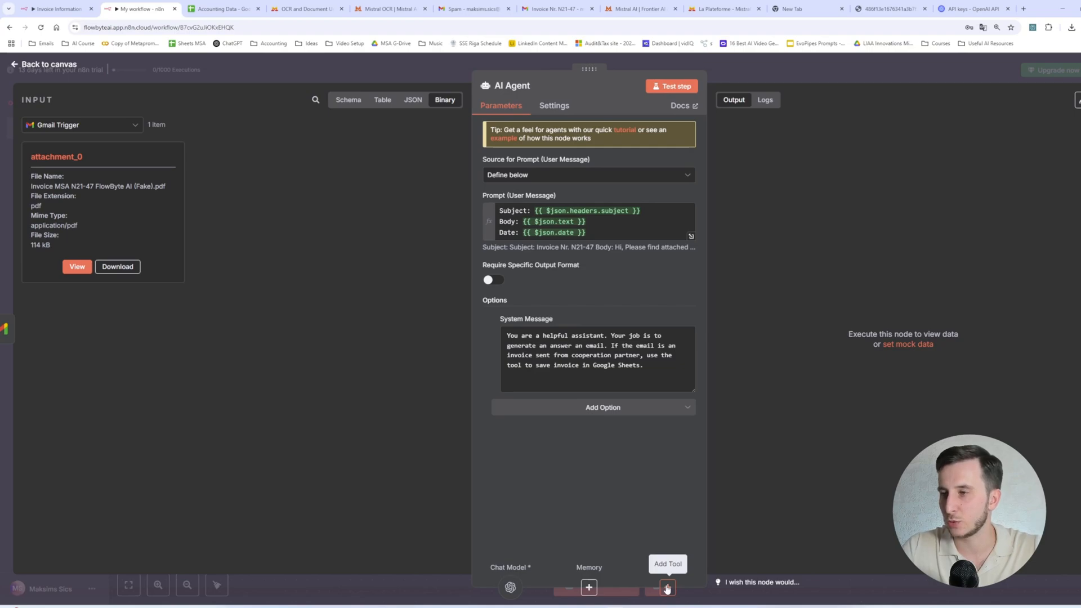
Add a Call n8n Workflow Tool named Google_Sheets_Update, described as "Call this tool when you receive an invoice and need to add this invoice to Google Sheets.".
left_click(667, 588)
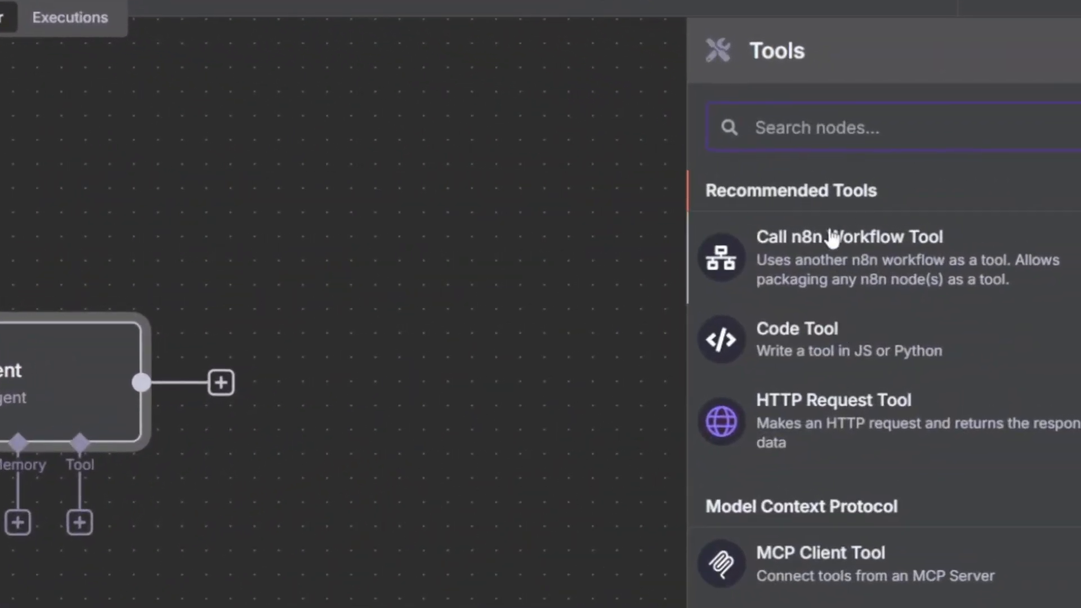
left_click(805, 244)
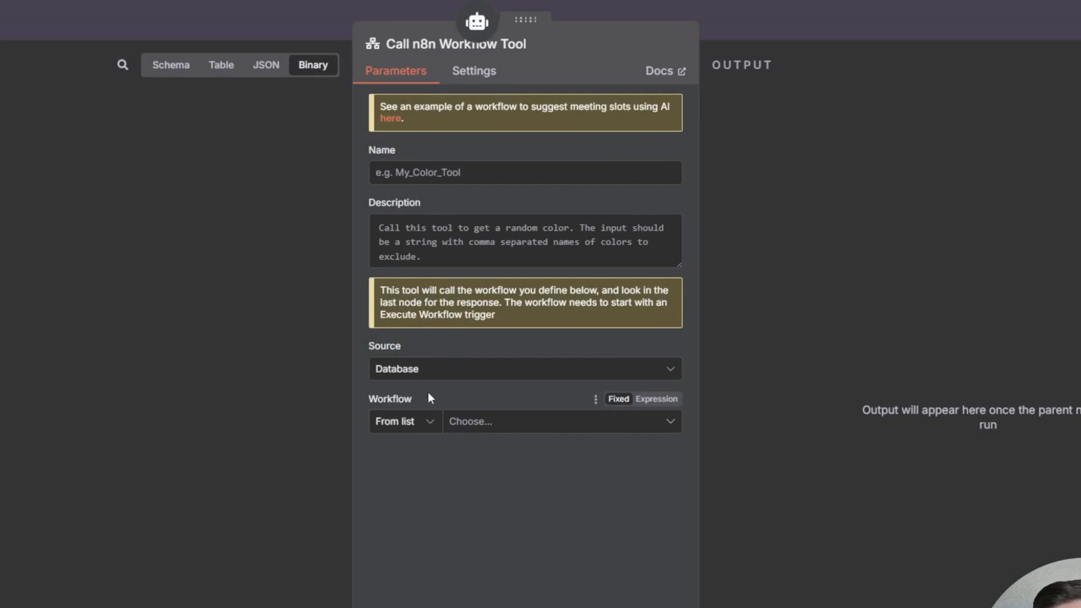
left_click(430, 170)
type("Google_Sheets_Update")
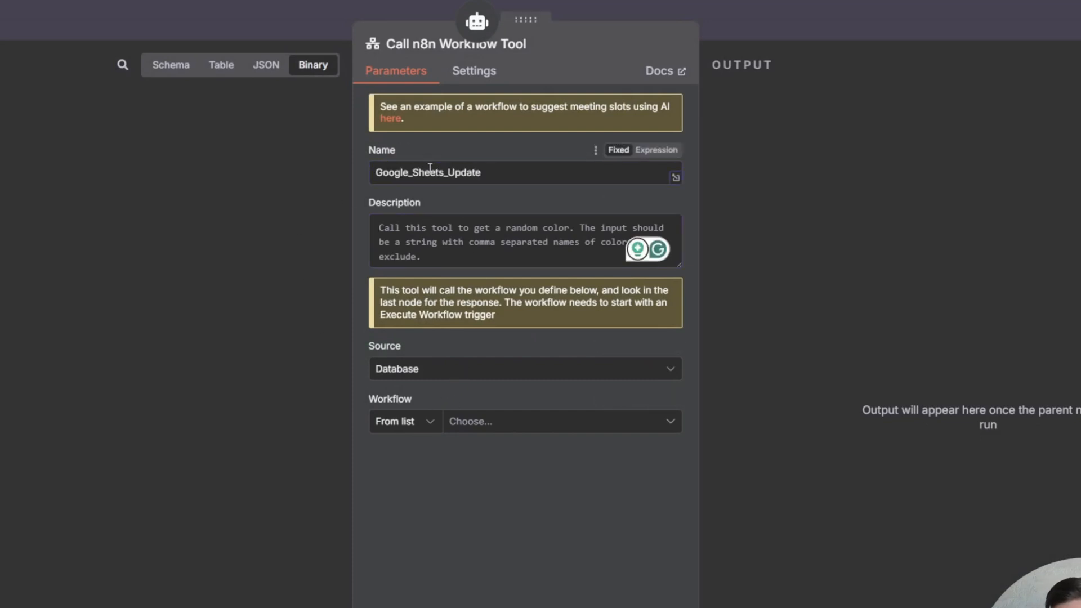
left_click(451, 252)
key("ctrl+a")
type("Call this tool whe")
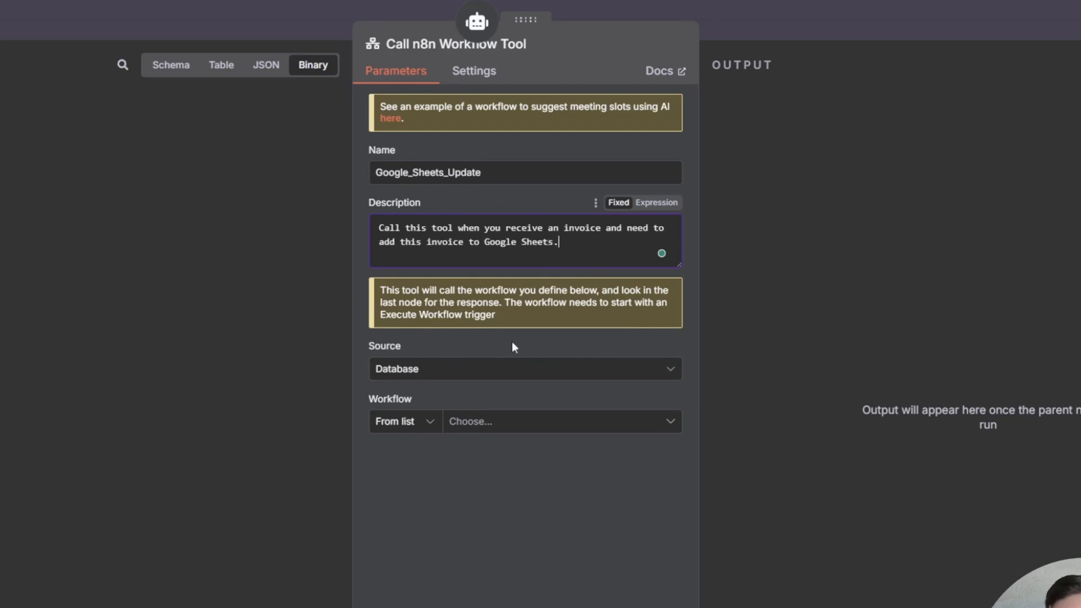
Choose Invoice Information Extractor as the workflow the tool calls and close the tool's settings.
left_click(495, 426)
left_click(479, 540)
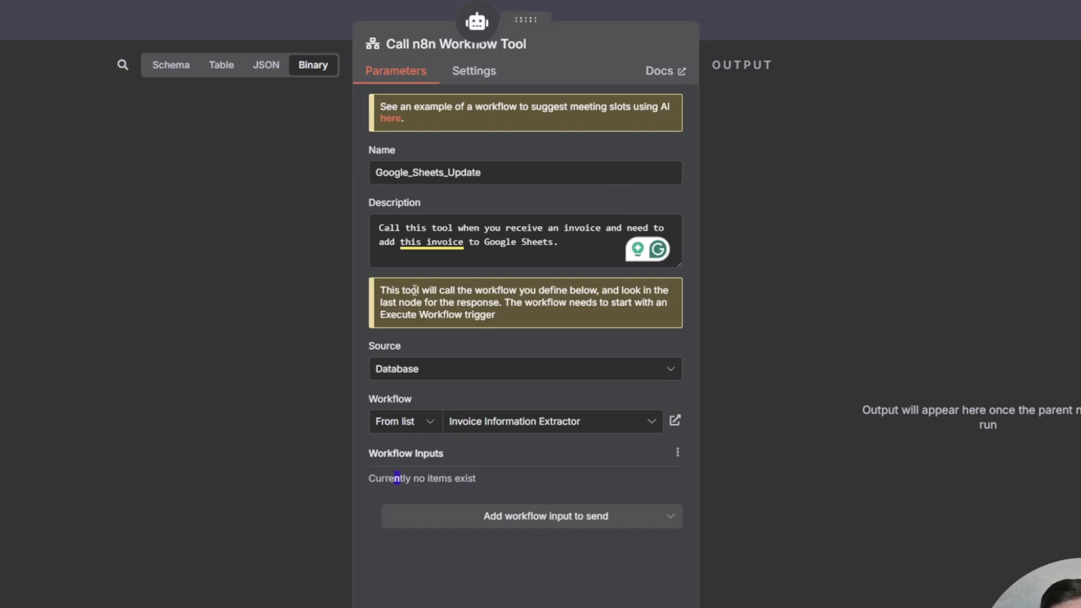
key("Escape")
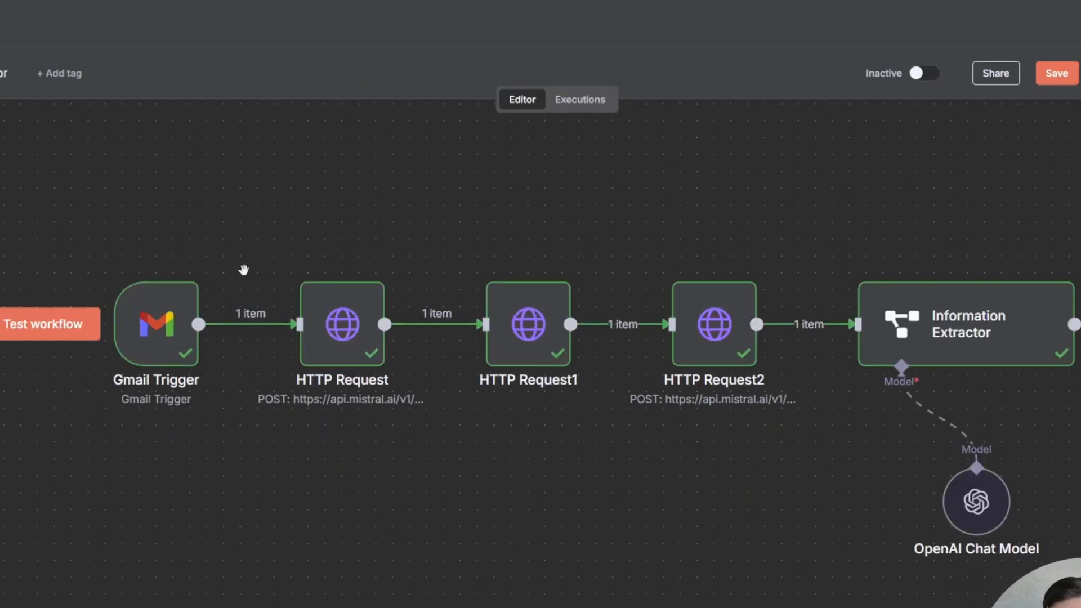
In the Invoice Information Extractor workflow, save the current version and delete the Gmail Trigger node.
left_click(1057, 73)
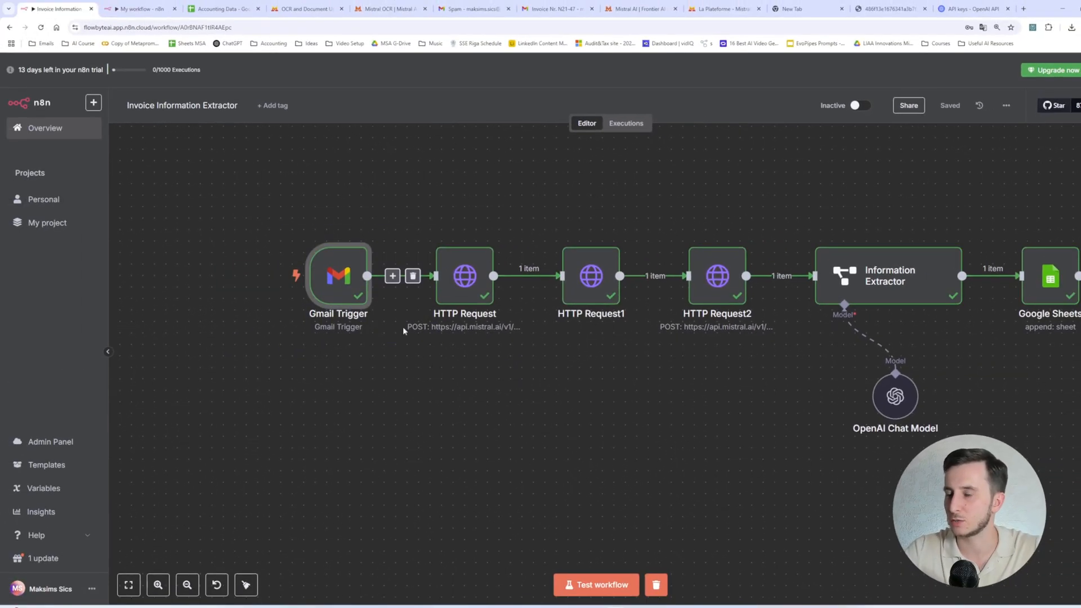
left_click_drag(256, 218, 378, 366)
key("Delete")
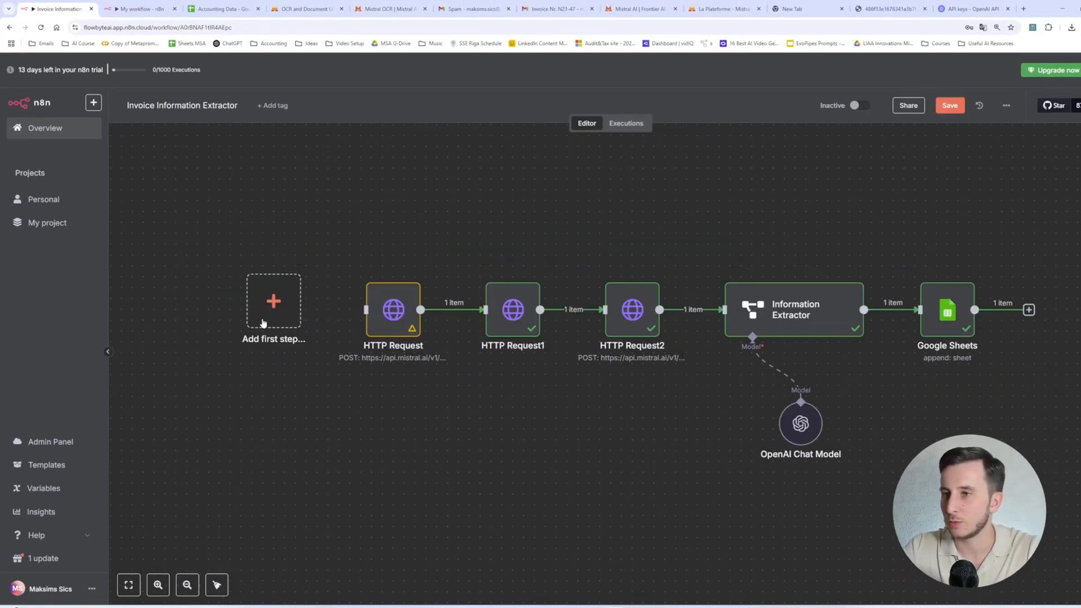
Add a Gmail node with the Get a message action to the Invoice Information Extractor workflow.
left_click_drag(348, 251, 490, 219)
mouse_move(414, 281)
left_mouse_down()
mouse_move(415, 303)
mouse_move(411, 283)
left_mouse_up()
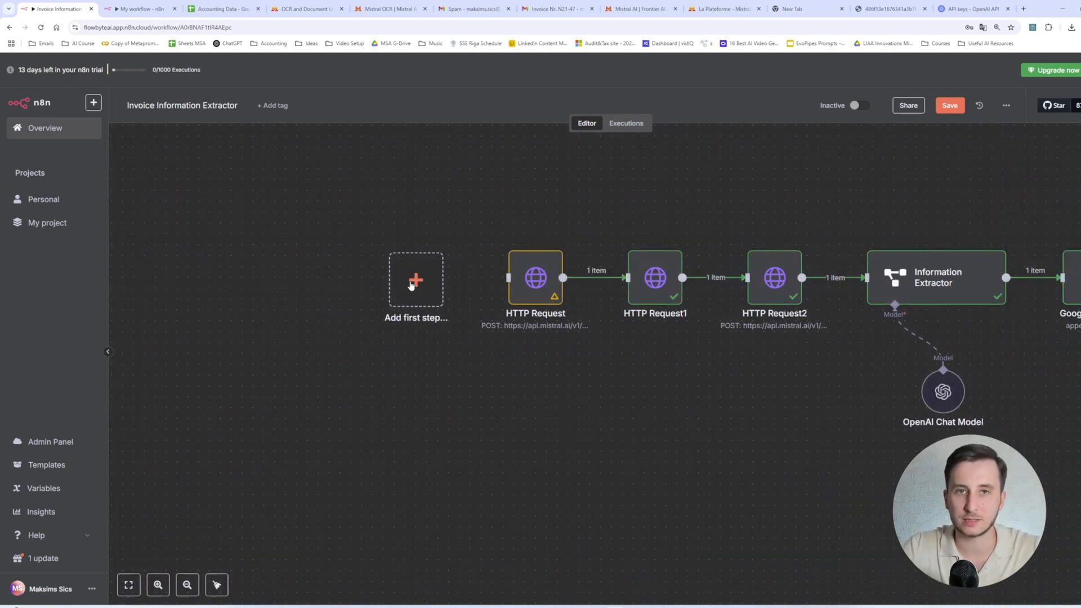
left_click(415, 280)
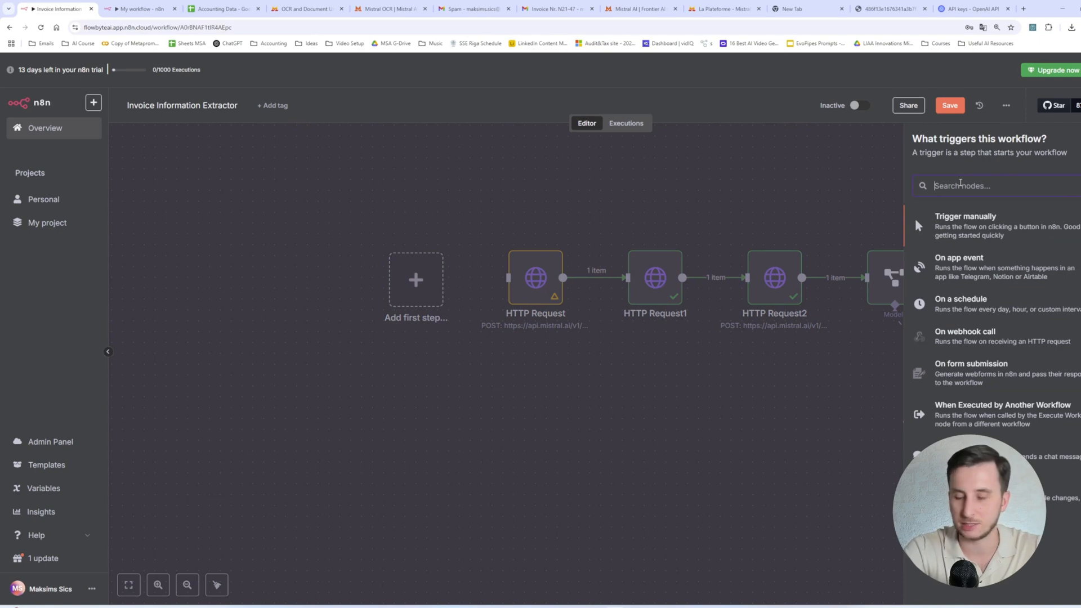
type("gmail")
left_click(951, 217)
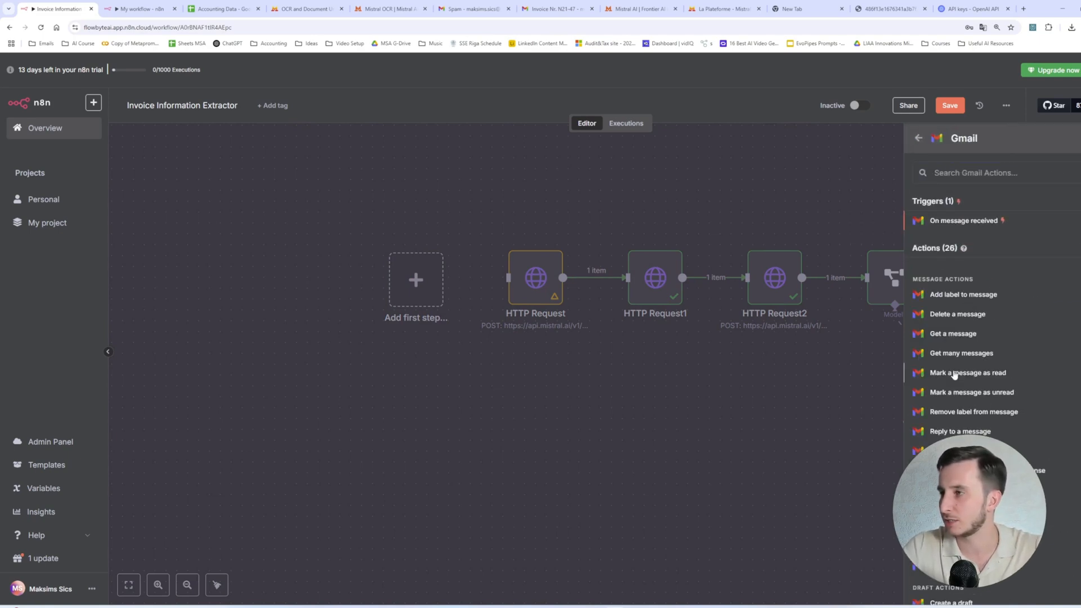
left_click(953, 334)
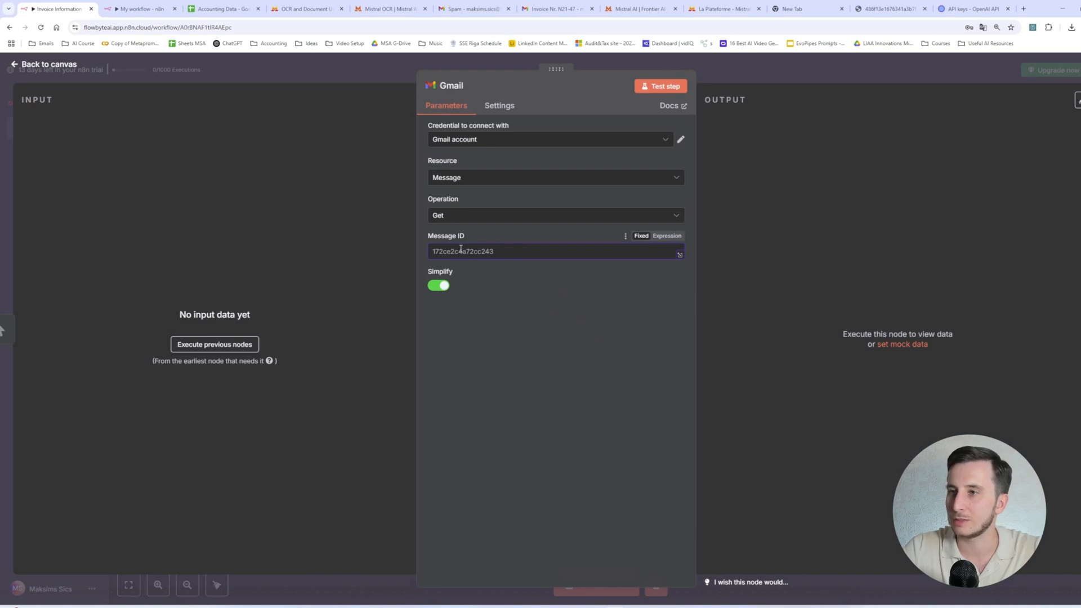
Turn off Simplify in the Gmail node, enable the Download Attachments option, and return to the canvas.
left_click(438, 285)
left_click(495, 343)
left_click(473, 390)
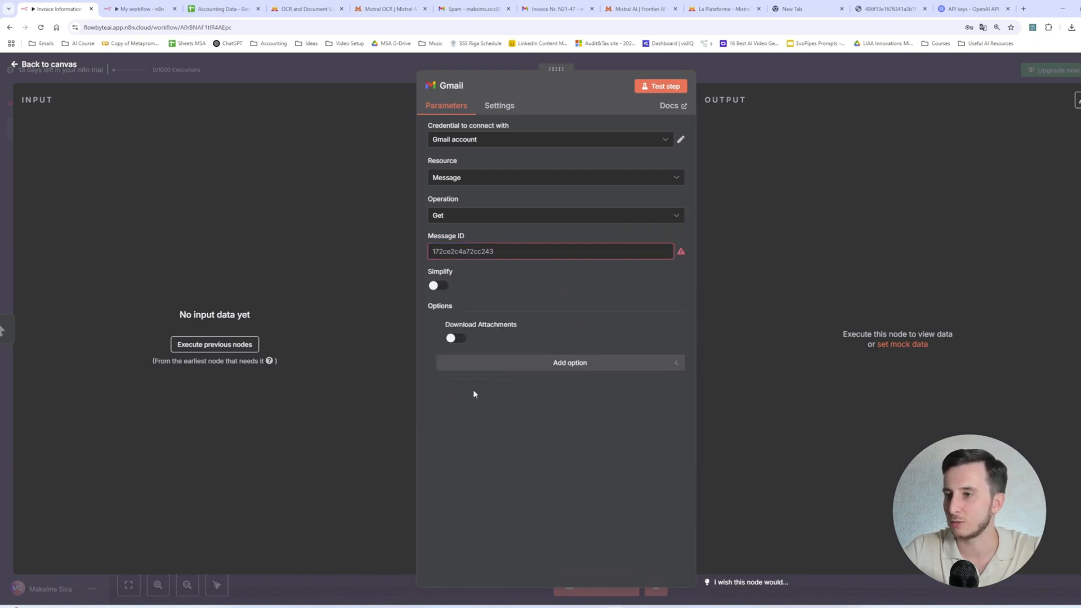
left_click(454, 338)
left_click(532, 252)
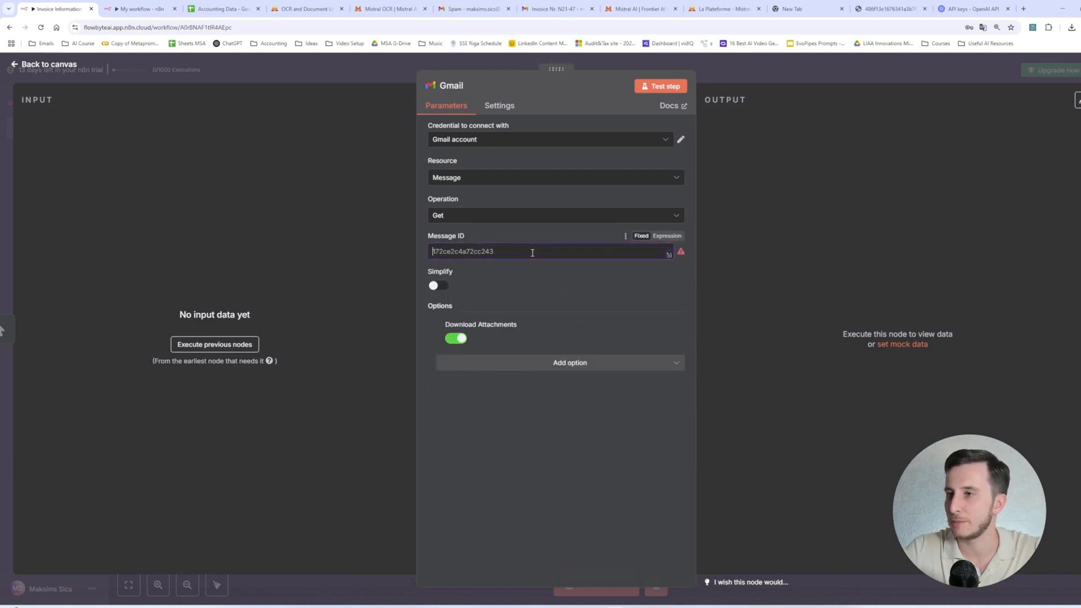
left_click(737, 75)
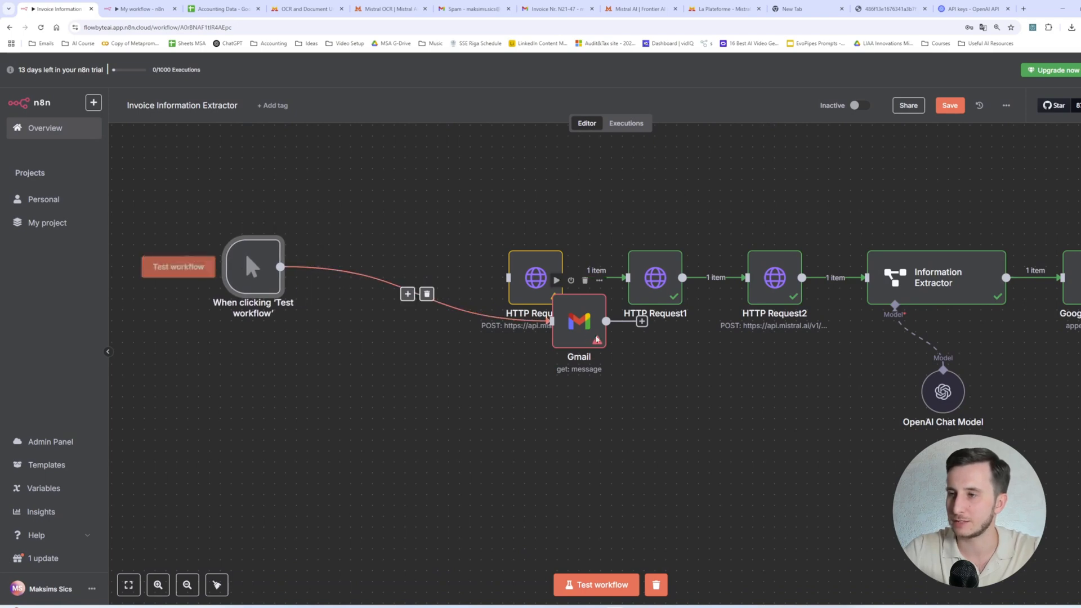
Connect the Gmail node in front of the first HTTP Request node and delete the manual trigger.
left_click_drag(597, 339, 509, 278)
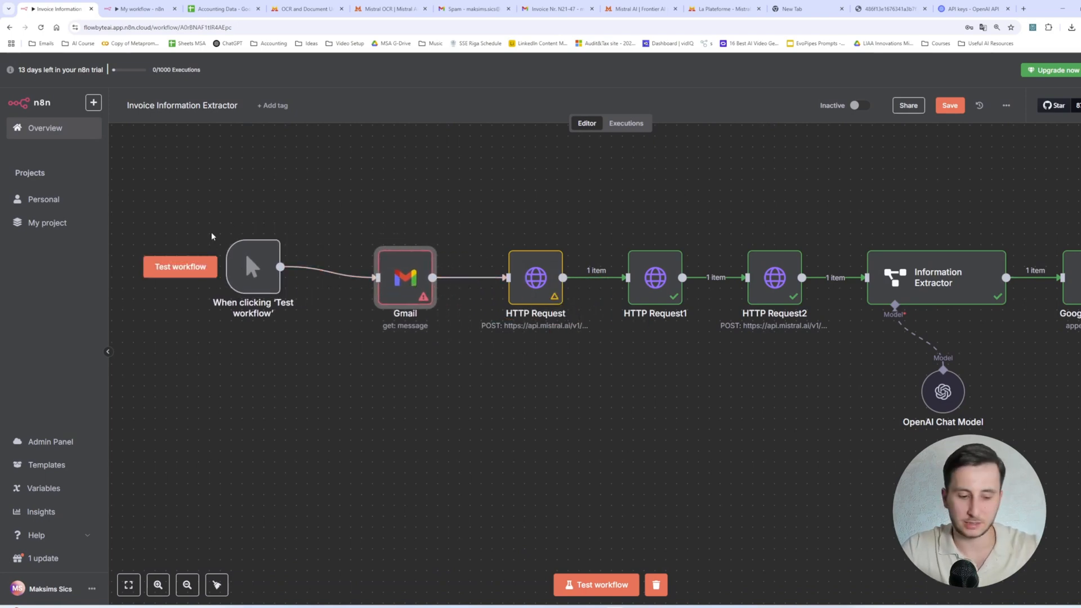
left_click(256, 269)
key("Delete")
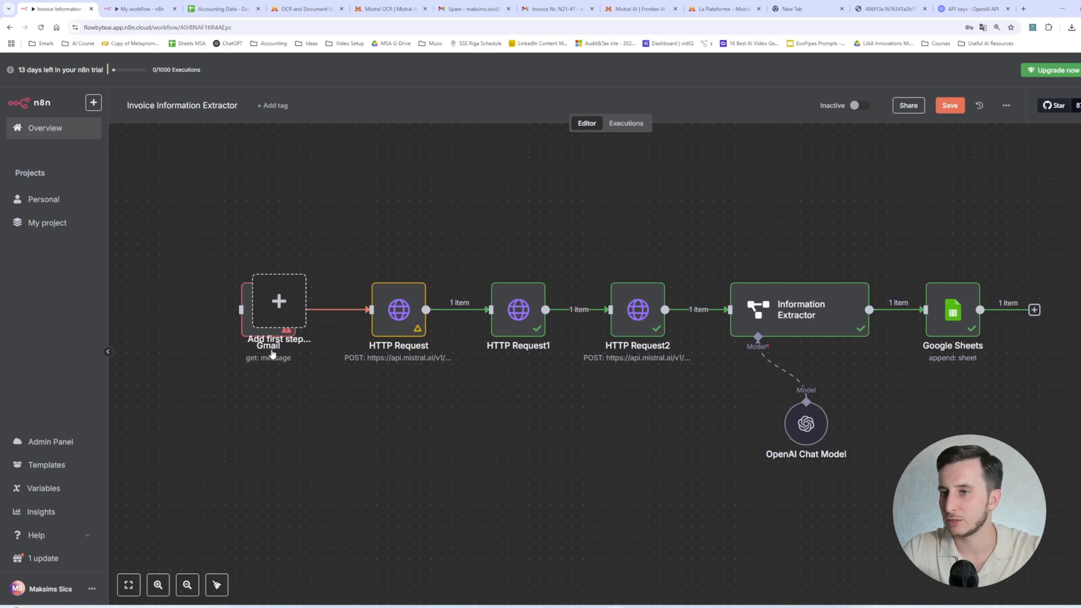
left_click_drag(277, 305, 125, 316)
Add a When Executed by Another Workflow trigger with a String input field named Message_ID and test it.
left_click(333, 311)
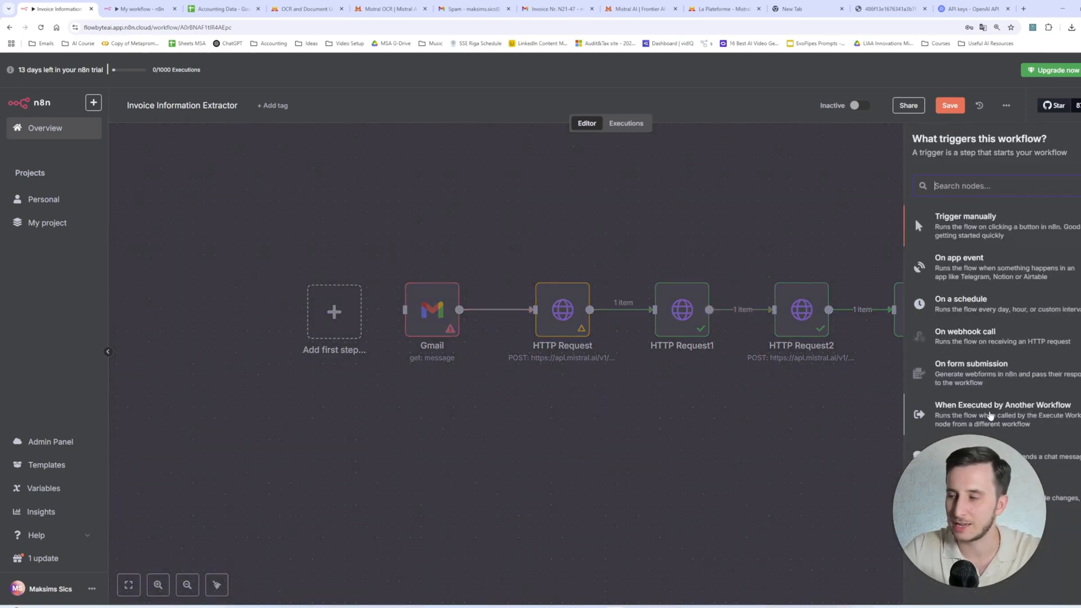
left_click(989, 415)
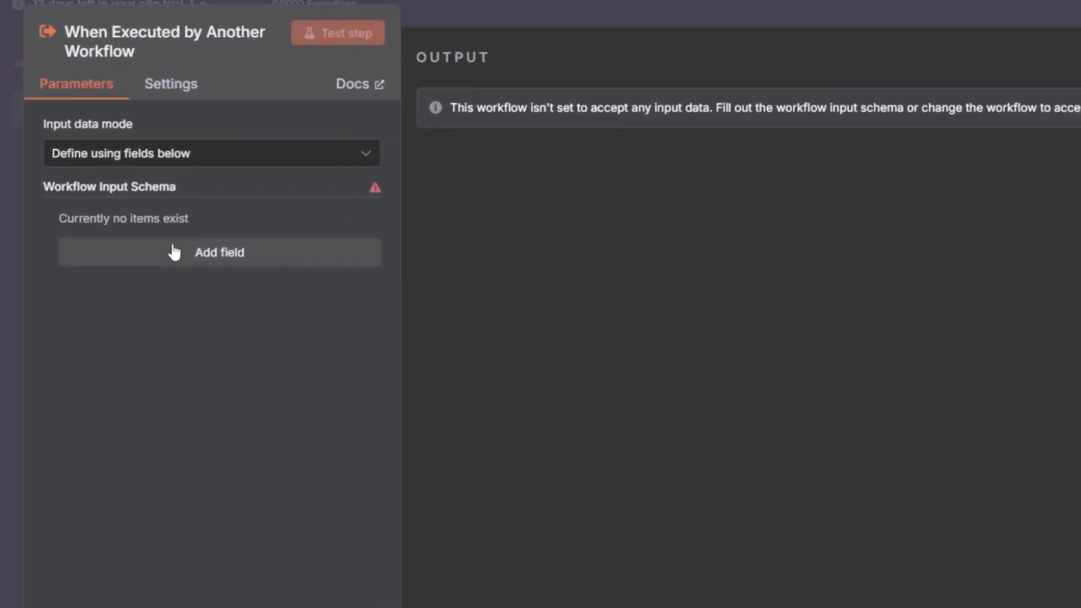
left_click(198, 258)
left_click(178, 248)
type("M")
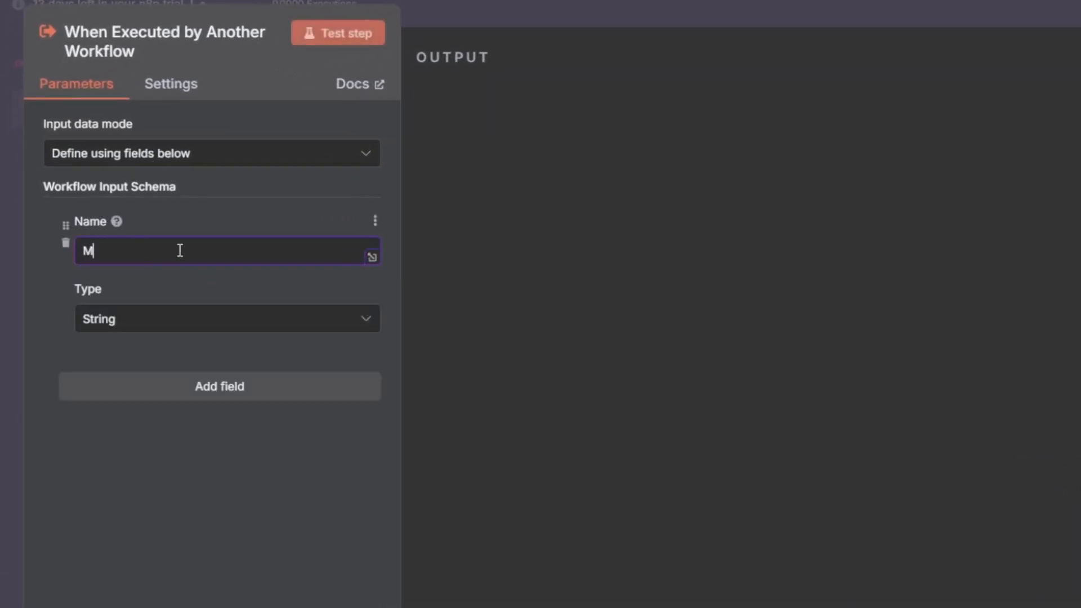
type("essage_ID")
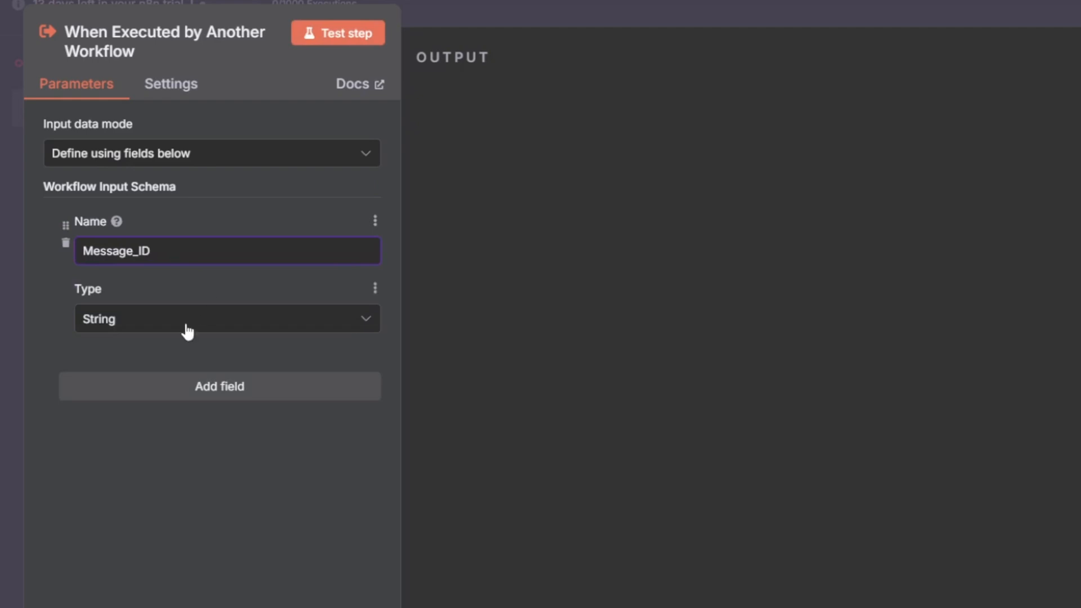
left_click(369, 40)
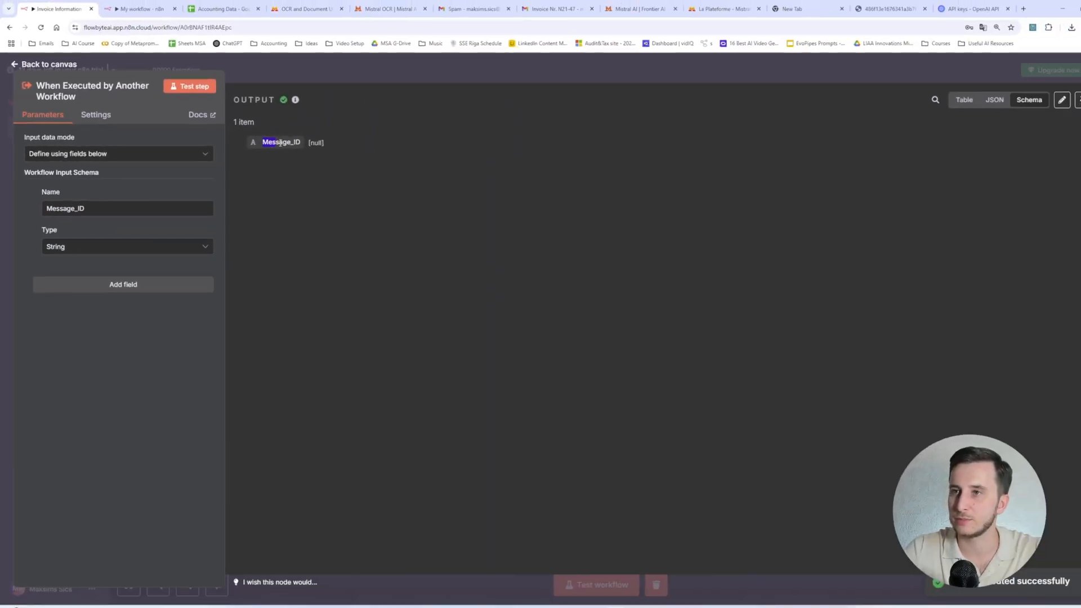
Place the When Executed by Another Workflow trigger before the Gmail node, connect it to that node, and align the two.
key("Escape")
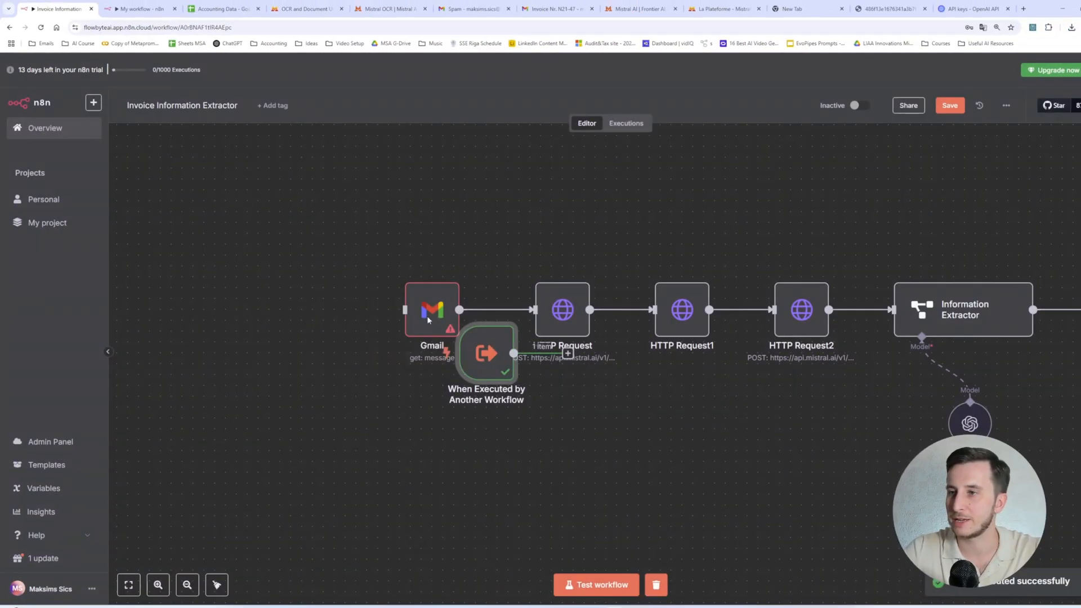
left_click_drag(492, 354, 405, 309)
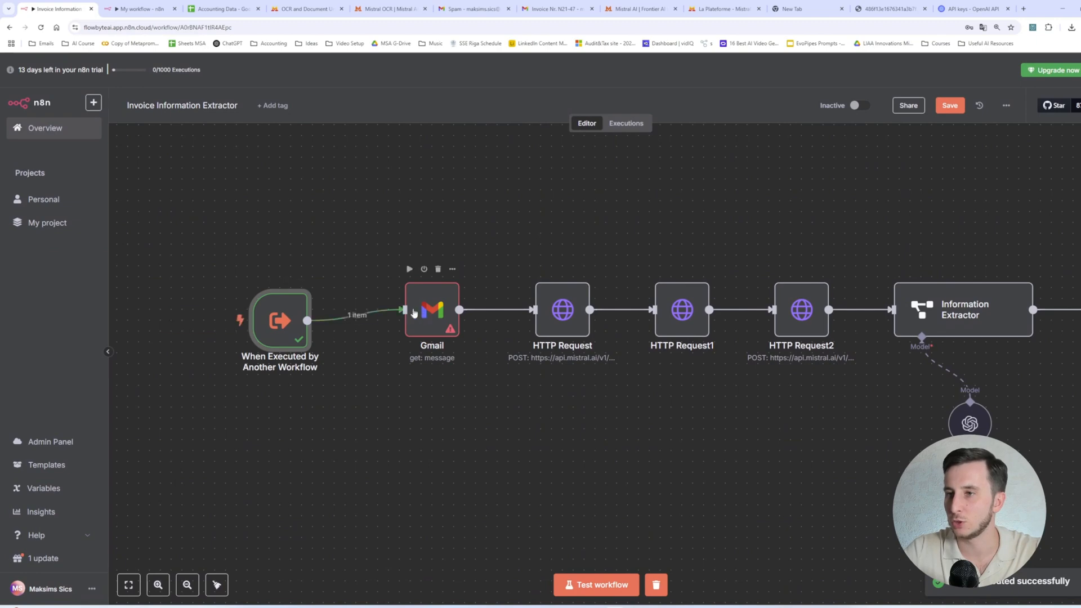
left_click_drag(282, 318, 299, 311)
Map the trigger's Message_ID to the Gmail node's Message ID as {{ $json.Message_ID }} and save the workflow.
double_click(448, 304)
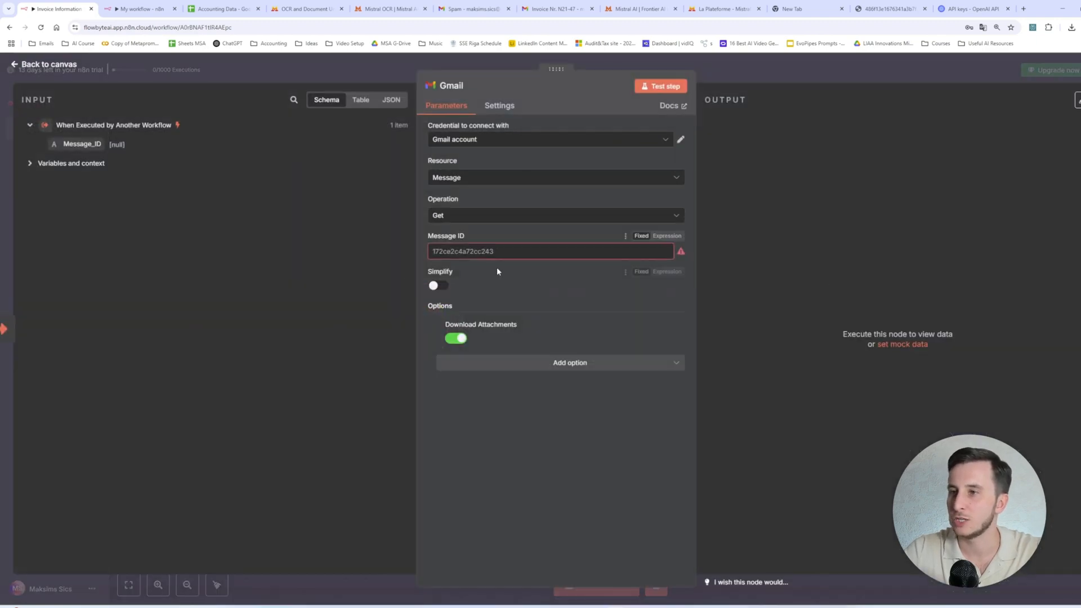
left_click_drag(83, 144, 483, 252)
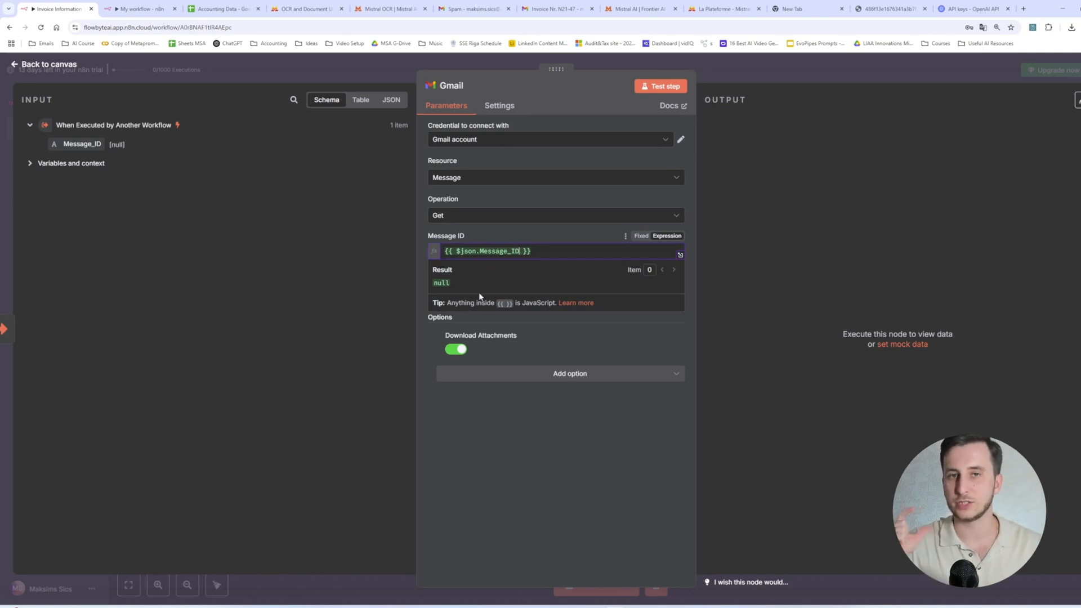
left_click(520, 342)
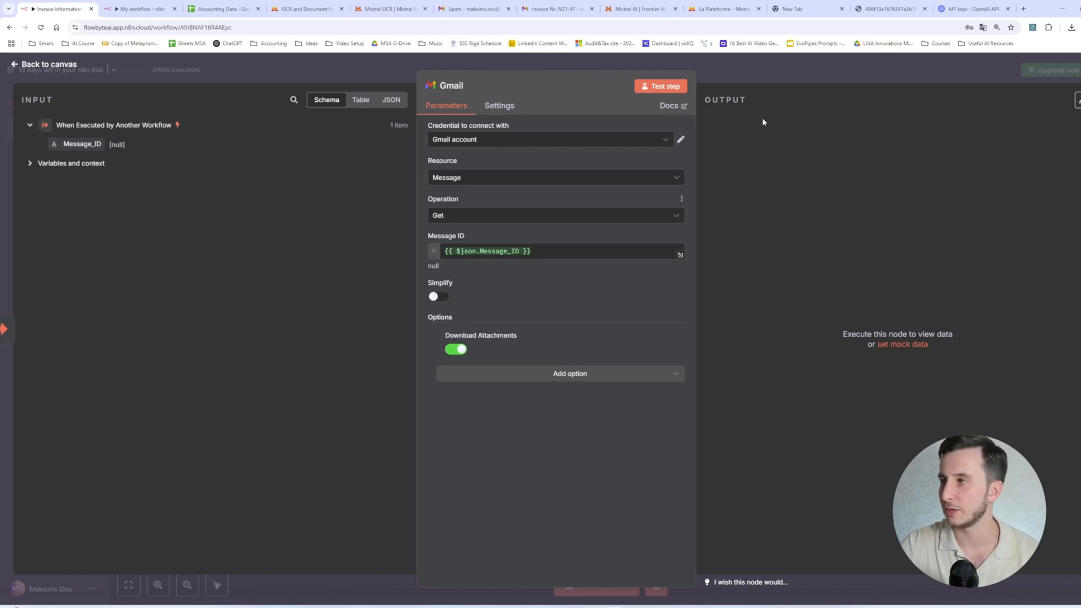
left_click(760, 74)
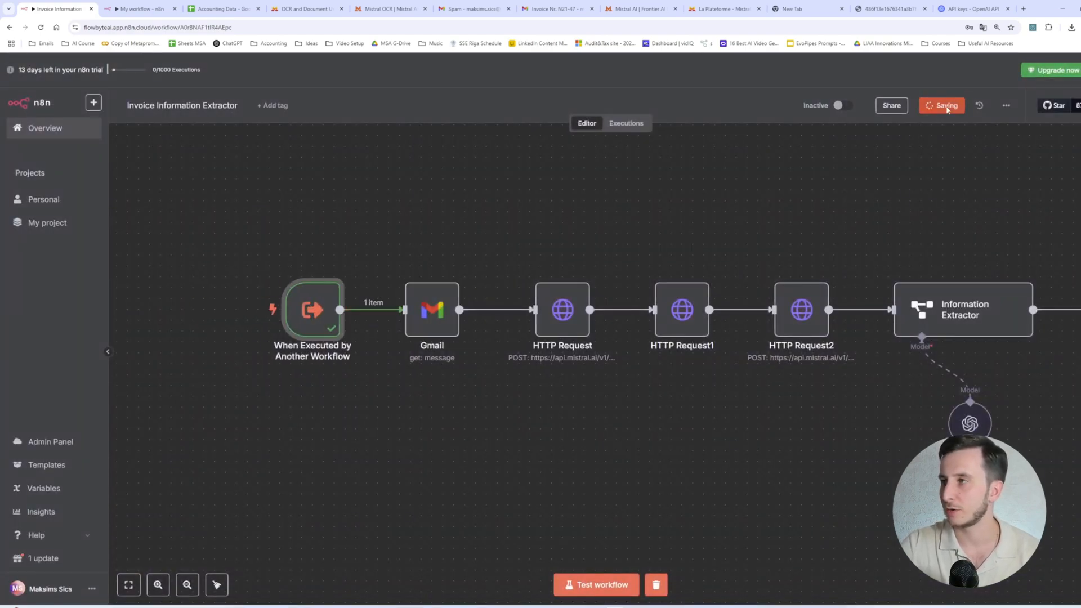
In My workflow, close the tool's settings, save the workflow, and run a test execution.
left_click(125, 6)
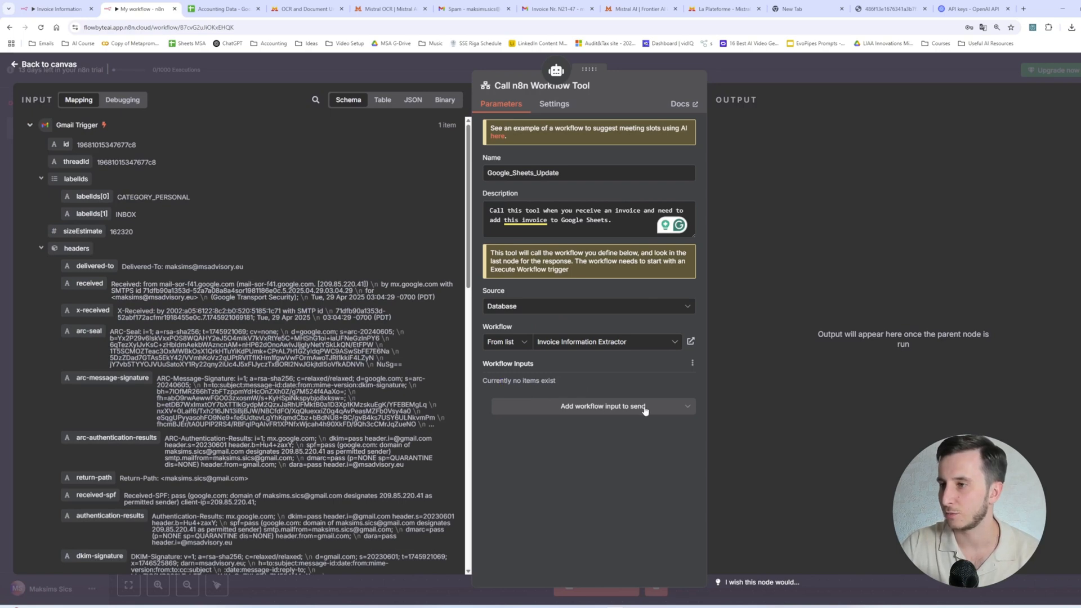
left_click(472, 65)
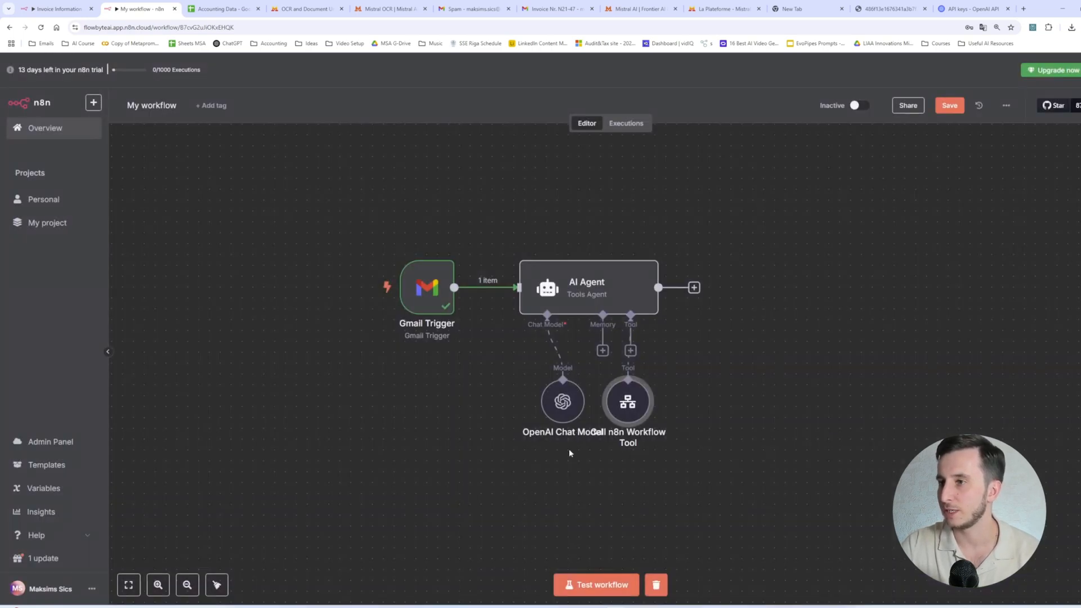
left_click(949, 105)
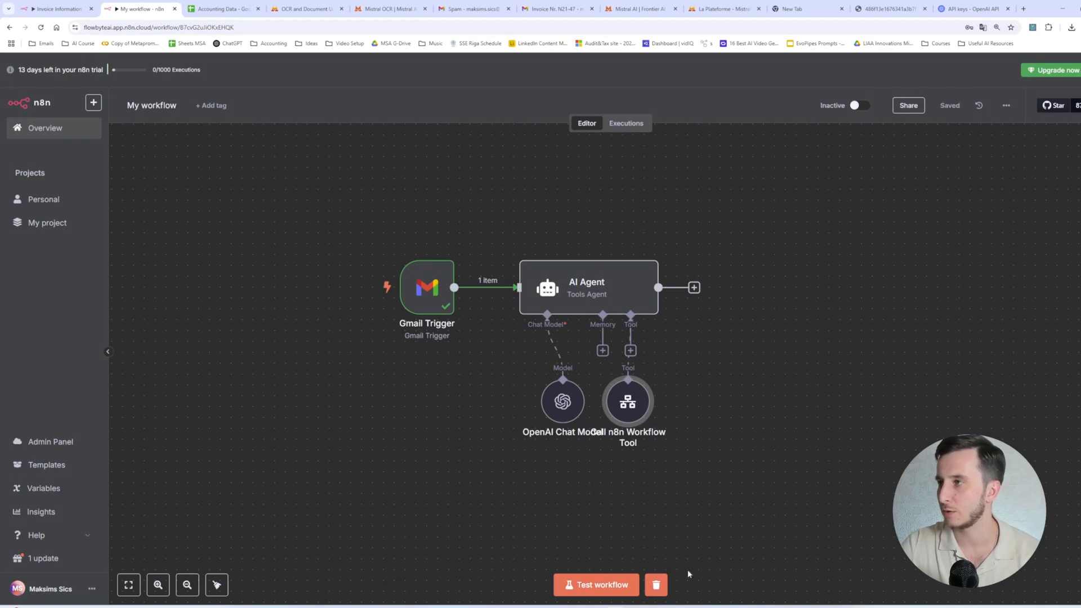
left_click(616, 588)
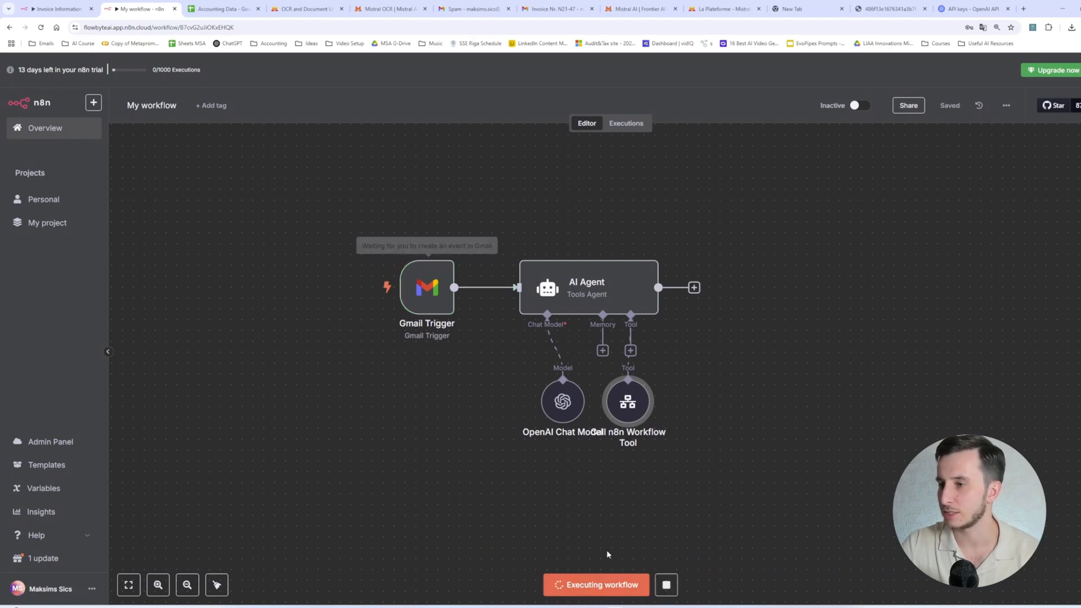
Add the Message_ID workflow input to the Google_Sheets_Update tool and map it to the Gmail Trigger's id, {{ $json.id }}.
double_click(629, 409)
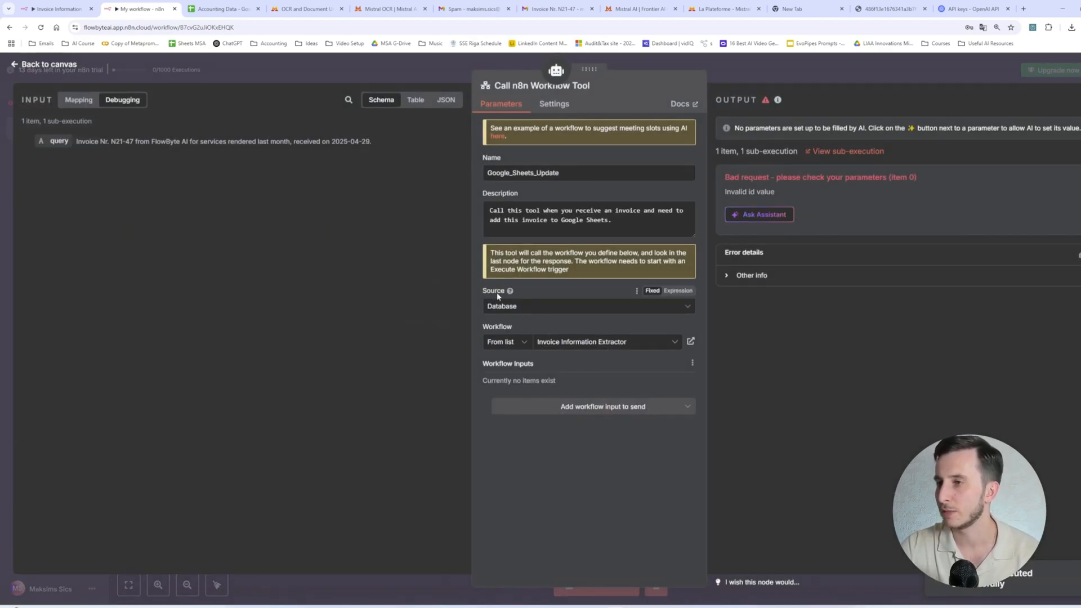
left_click(573, 415)
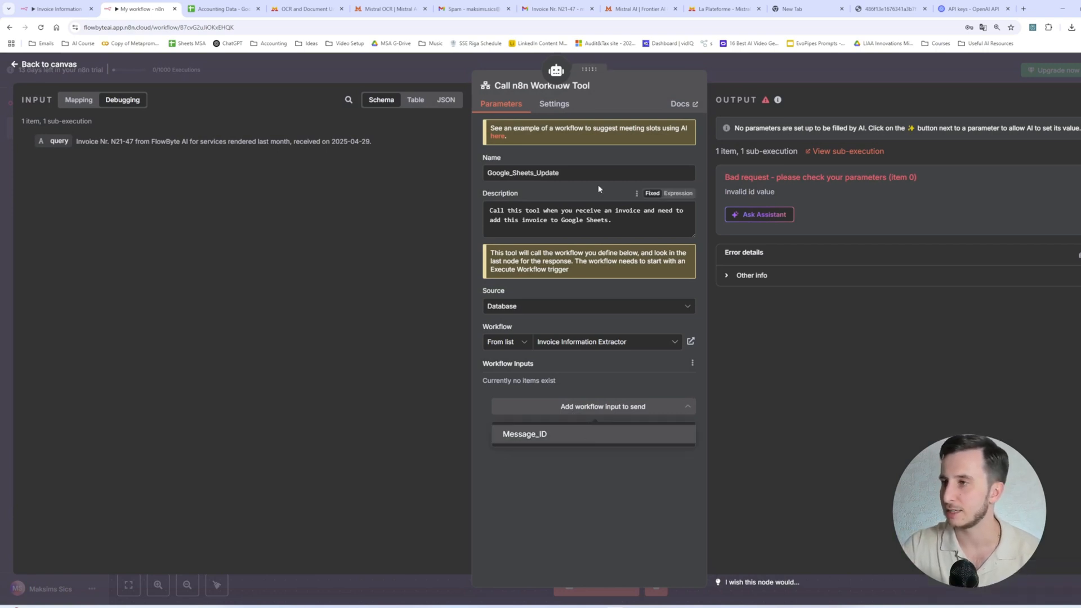
left_click_drag(742, 175, 919, 181)
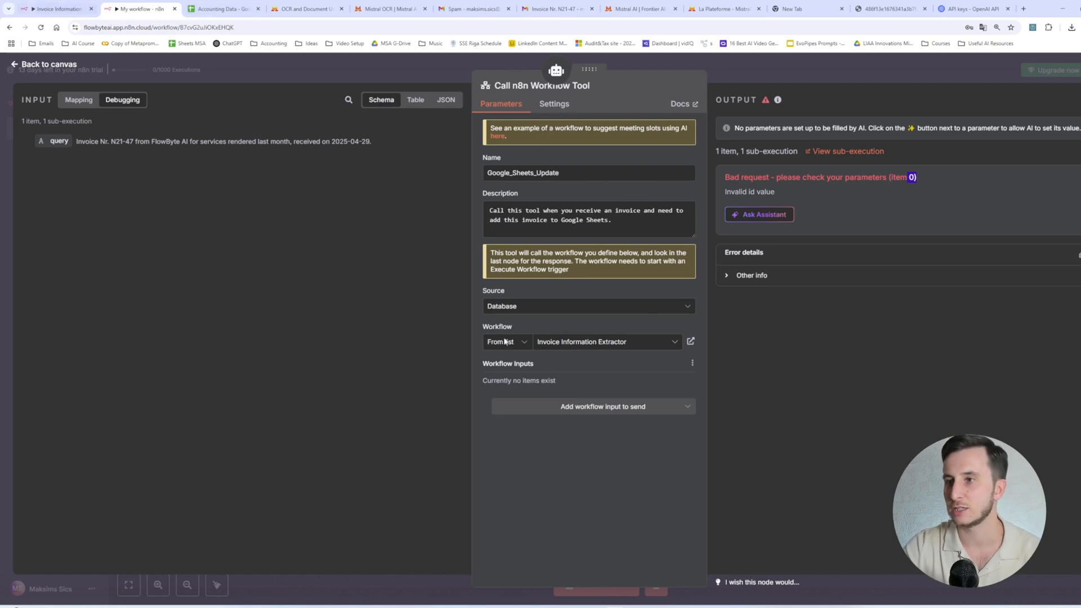
left_click(574, 407)
left_click(565, 434)
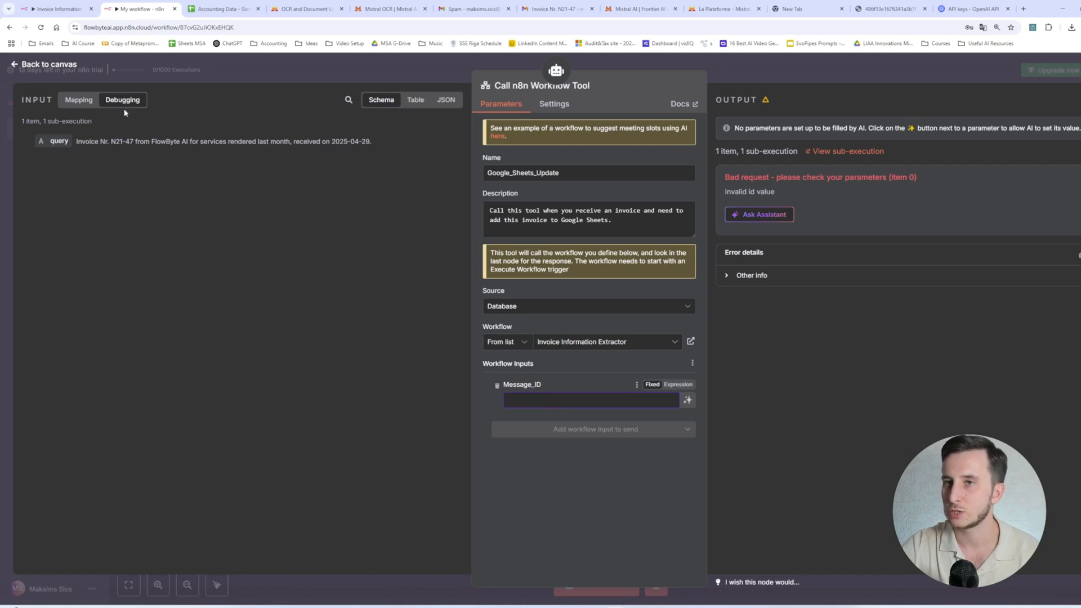
left_click(78, 100)
left_click(348, 100)
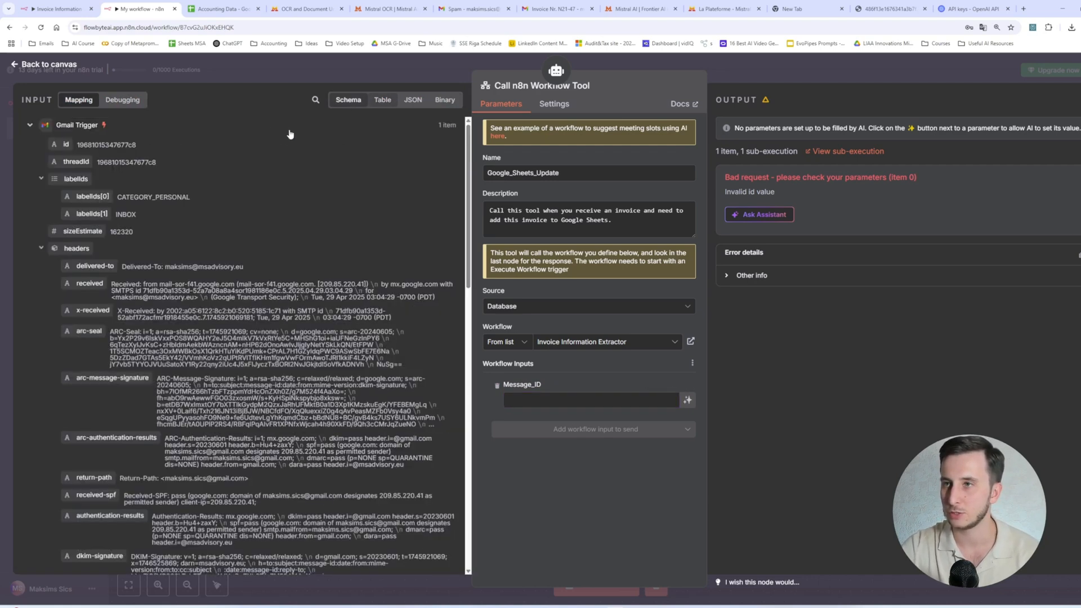
left_click_drag(66, 145, 558, 400)
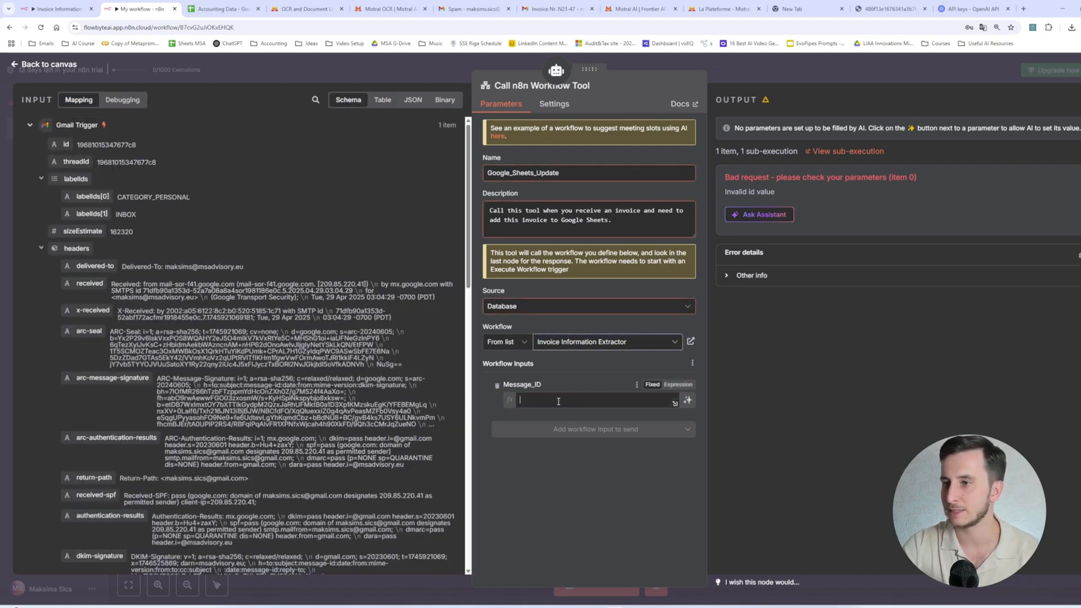
left_click(579, 380)
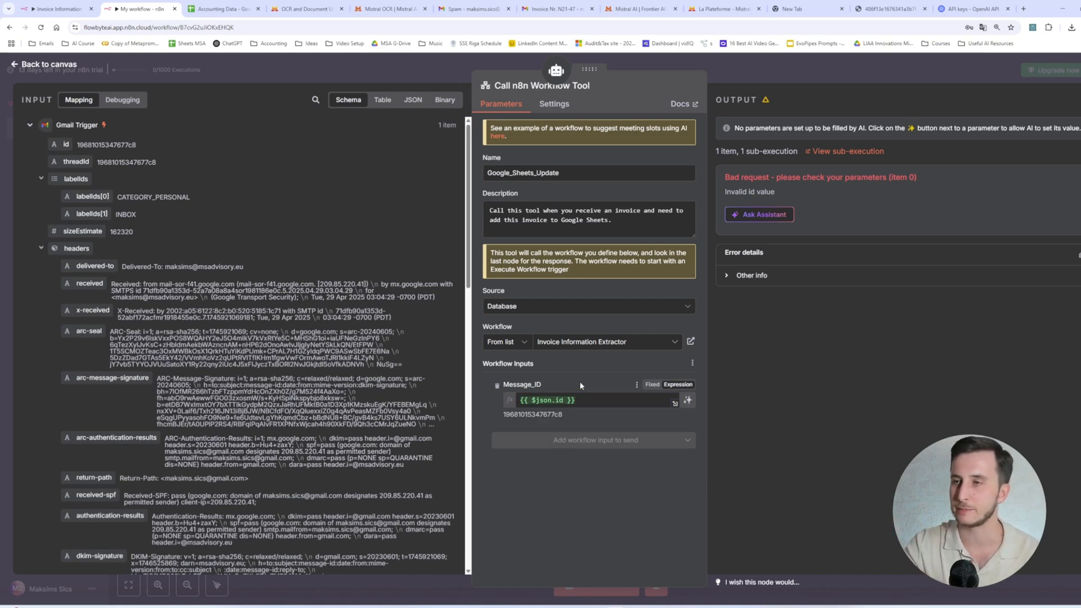
Close the tool and AI Agent settings in My workflow and switch to the Invoice Information Extractor workflow.
left_click(59, 9)
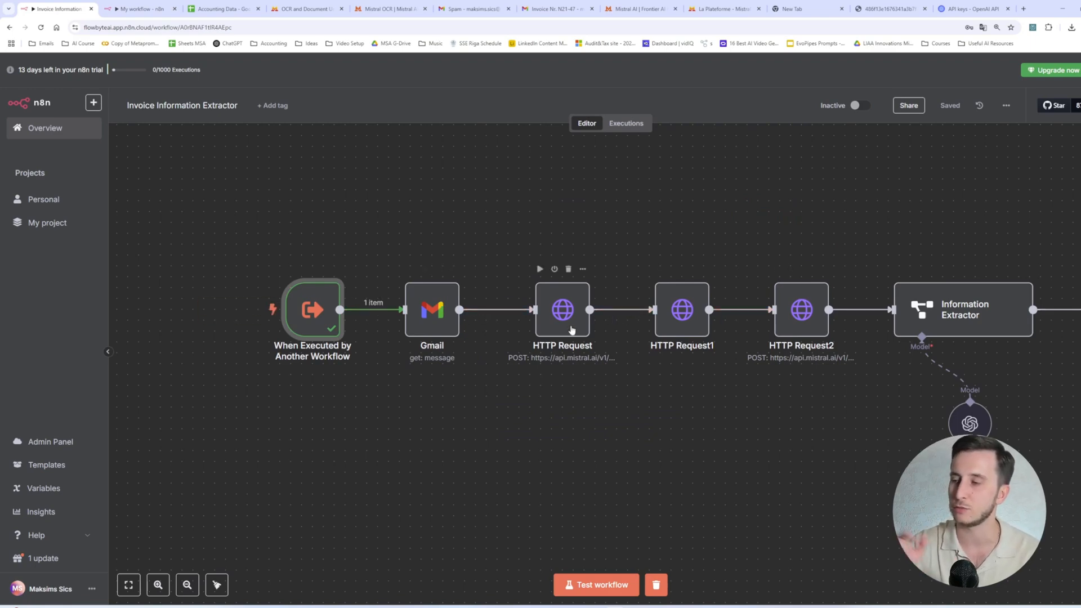
key("ctrl+Tab")
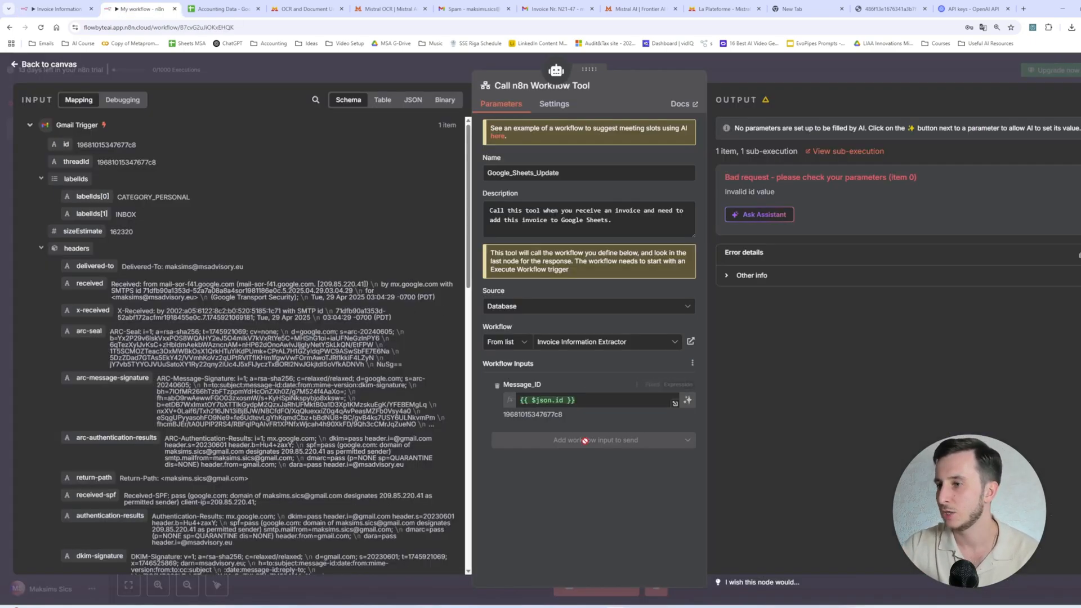
left_click(556, 70)
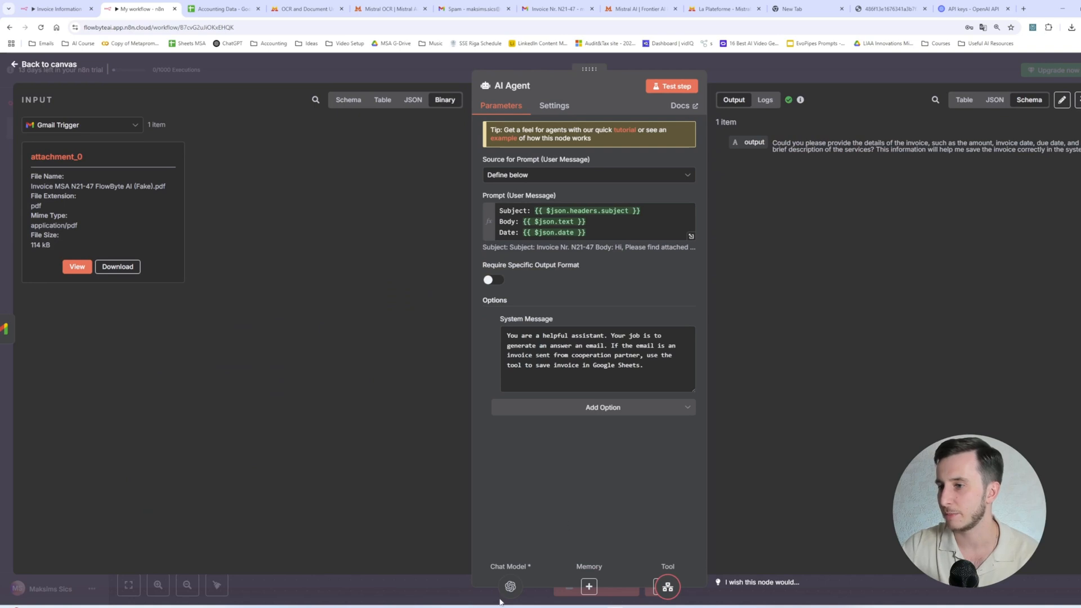
left_click(767, 65)
left_click(76, 4)
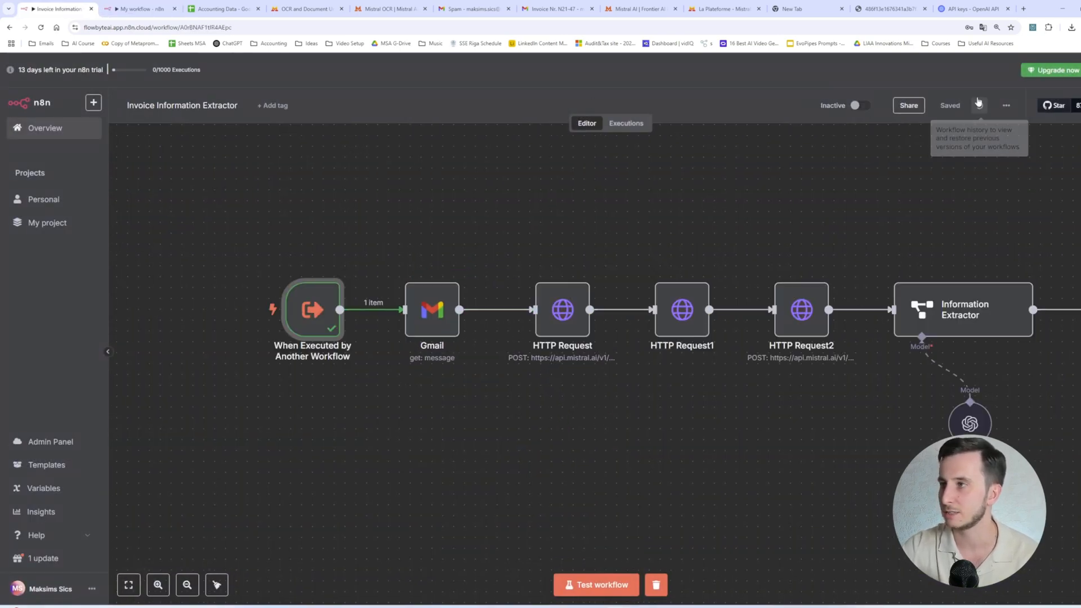
Run a test execution of My workflow and switch to the Accounting Data spreadsheet.
left_click(116, 6)
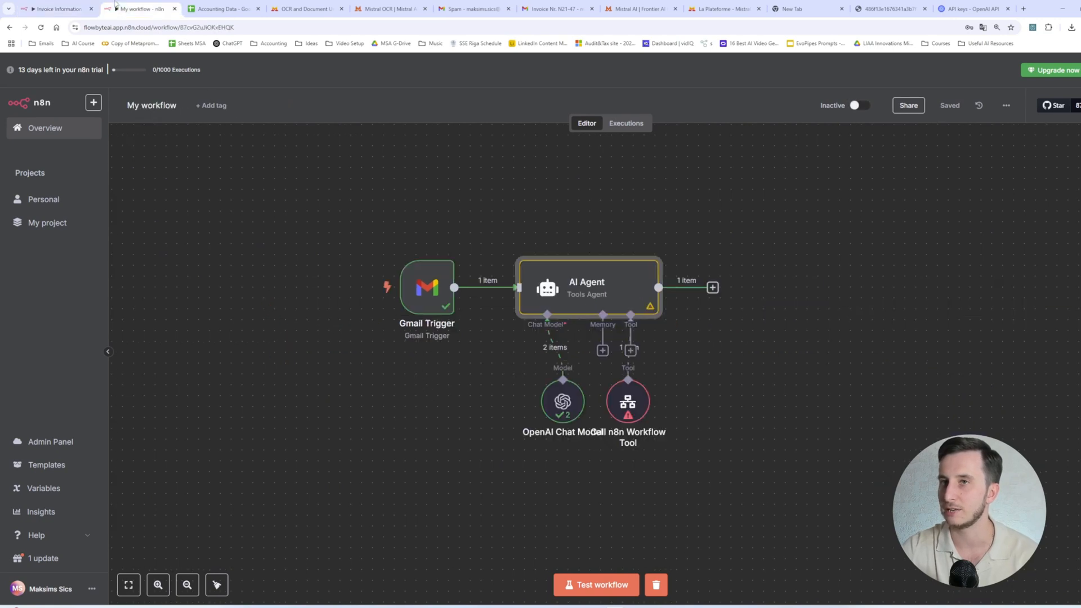
left_click(592, 585)
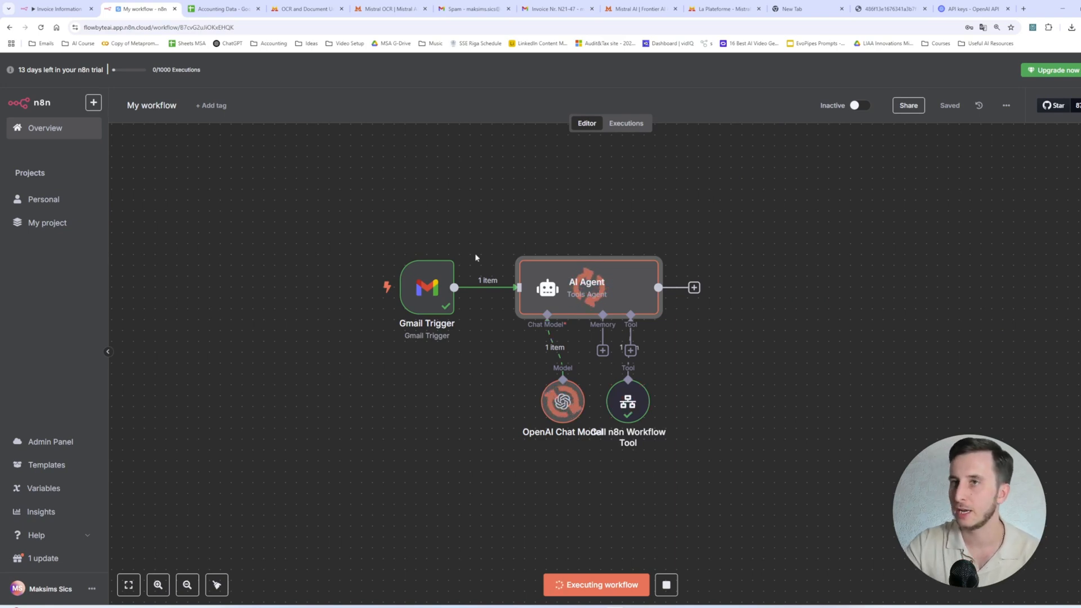
left_click(224, 9)
left_click(340, 267)
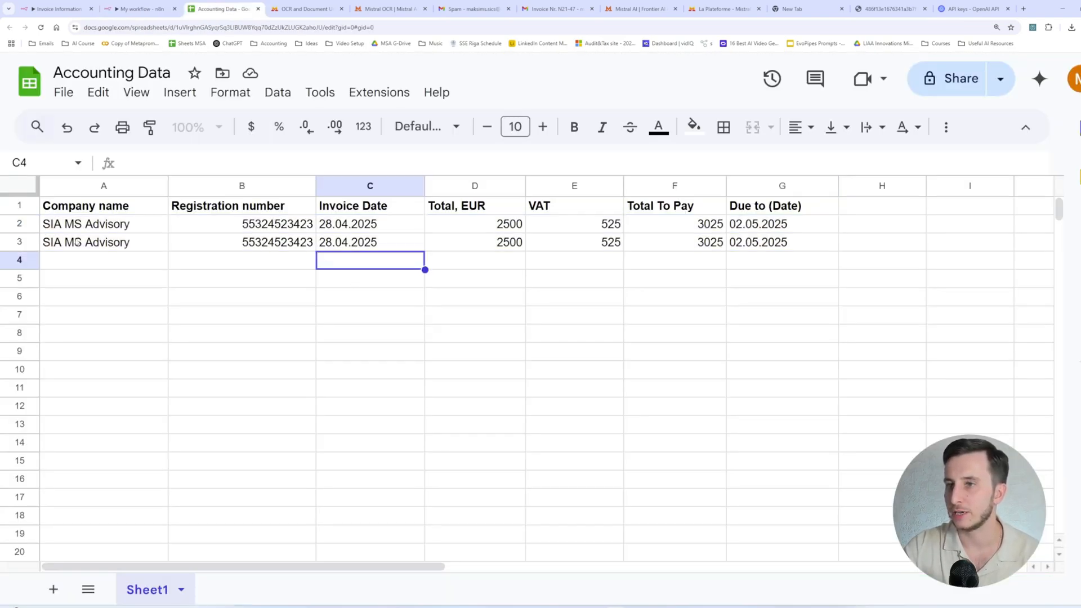
Compare the invoice entries in rows 2 and 3 of the Accounting Data sheet, from company name to due date.
left_click_drag(113, 242, 757, 238)
left_click(760, 243)
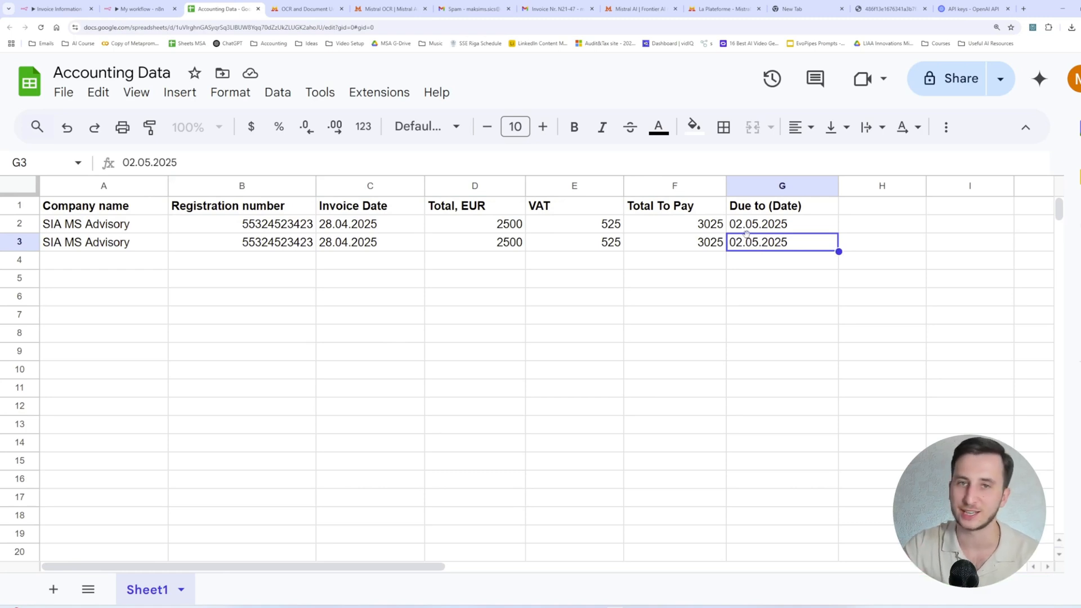
left_click_drag(304, 251, 687, 236)
left_click_drag(764, 224, 779, 240)
Review the latest run in My workflow's execution history and return to its editor.
left_click(140, 9)
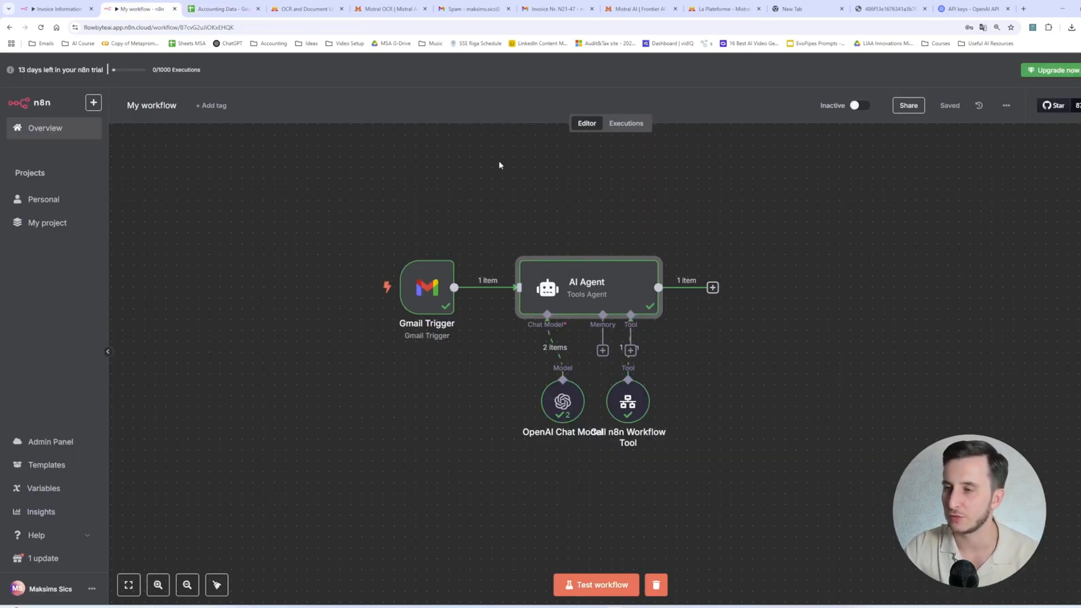
left_click(627, 124)
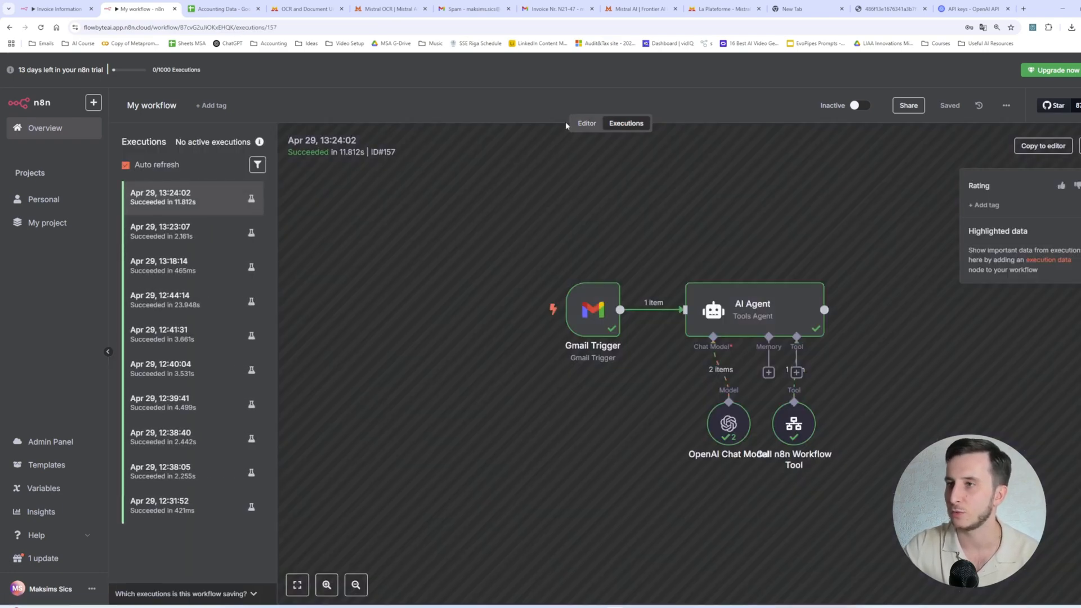
left_click(584, 123)
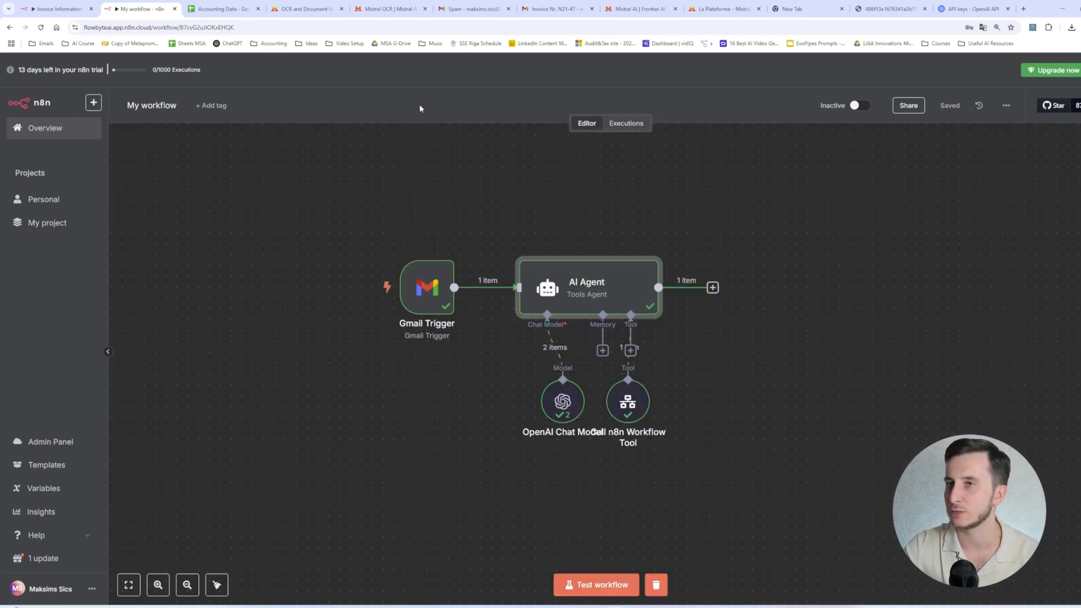
Review the latest run in the Invoice Information Extractor's execution history and return to its editor to view the node chain.
key("ctrl+1")
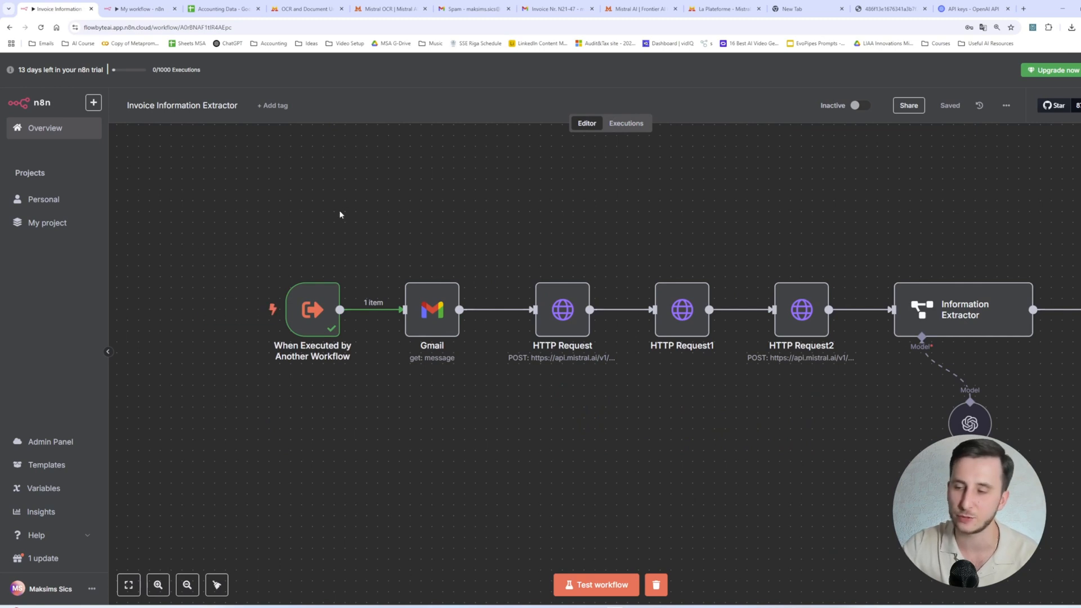
left_click(626, 123)
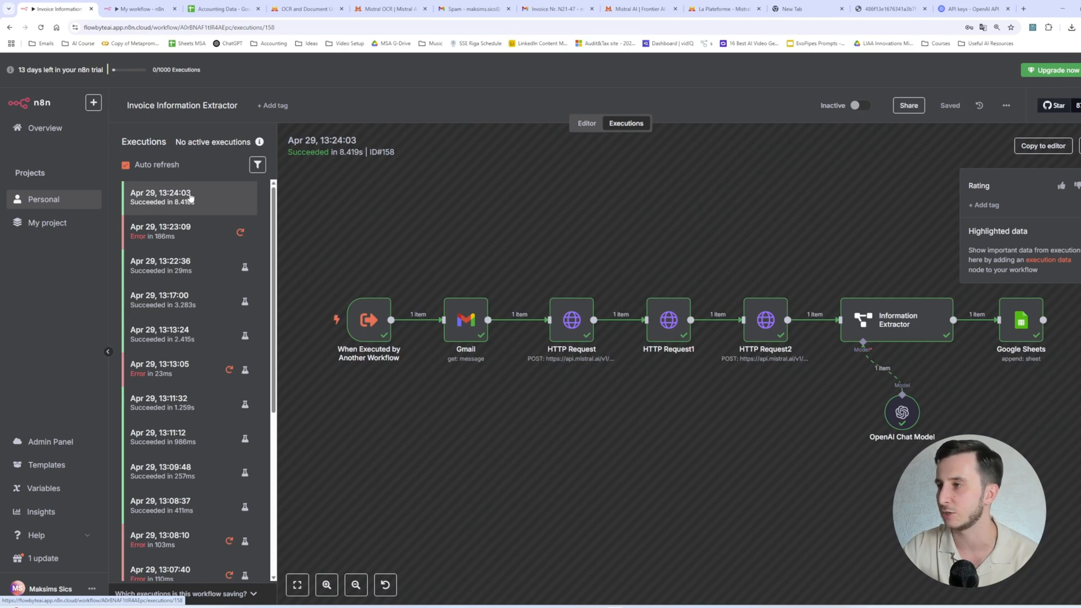
left_click(586, 123)
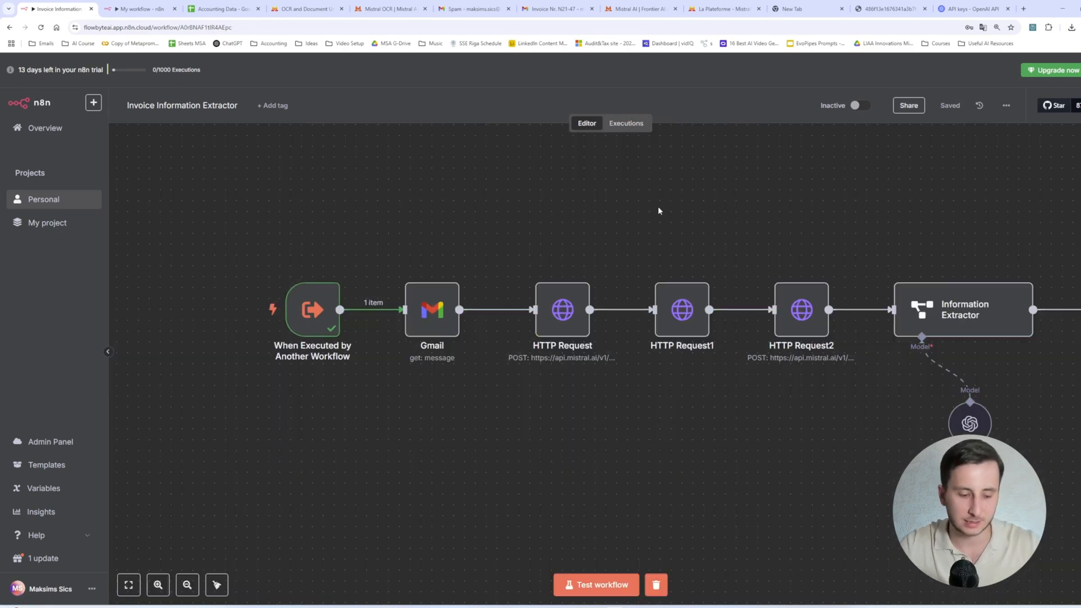
left_click_drag(741, 198, 652, 206)
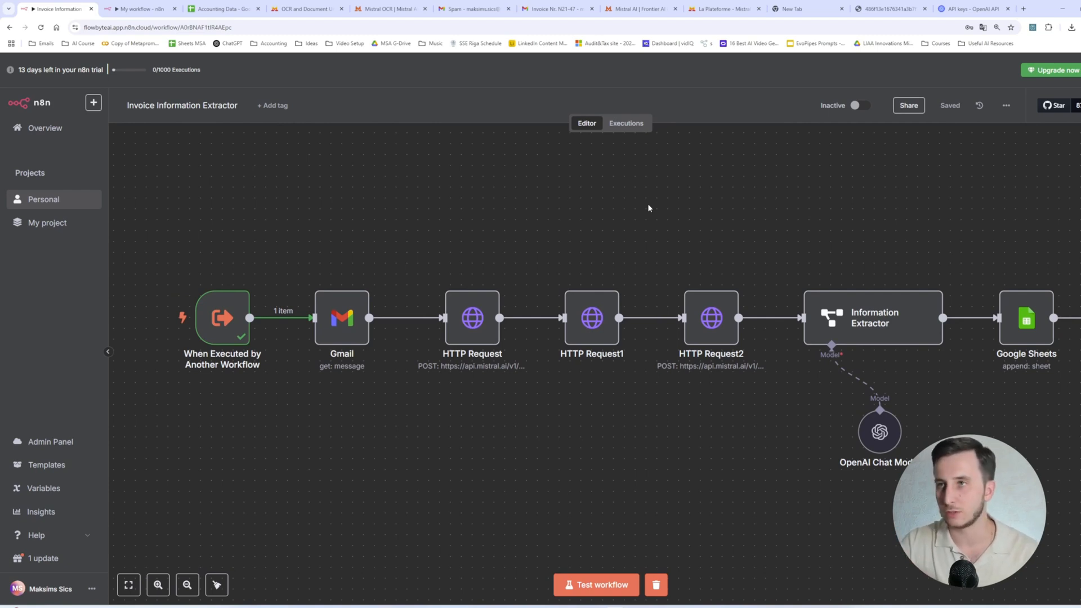
In My workflow, move the OpenAI Chat Model node away from the Call n8n Workflow Tool so their labels no longer overlap.
left_click(137, 8)
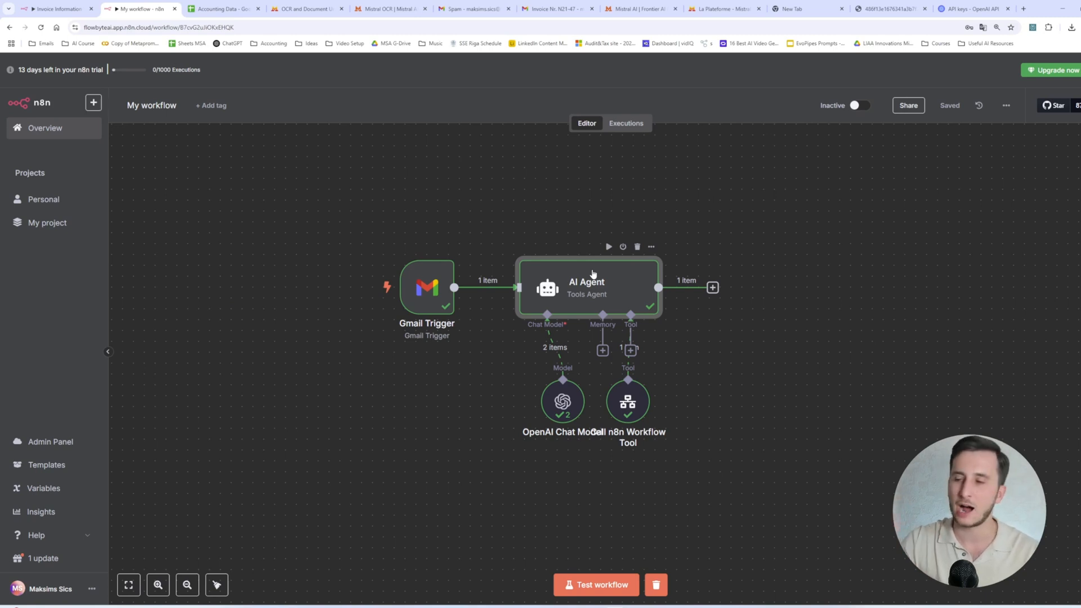
left_click_drag(553, 408, 509, 398)
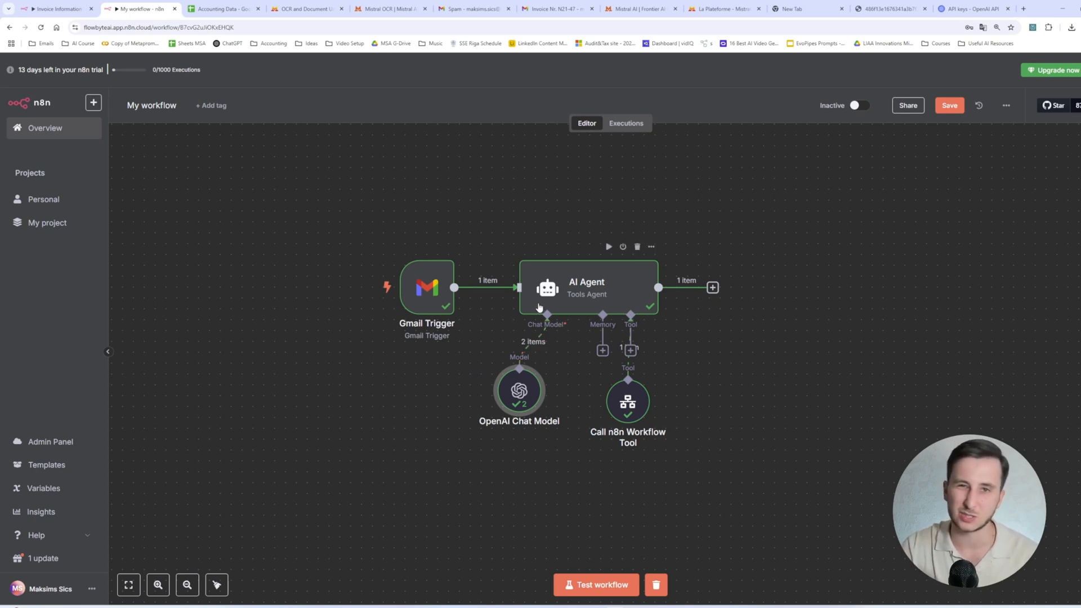
left_click_drag(519, 392, 498, 413)
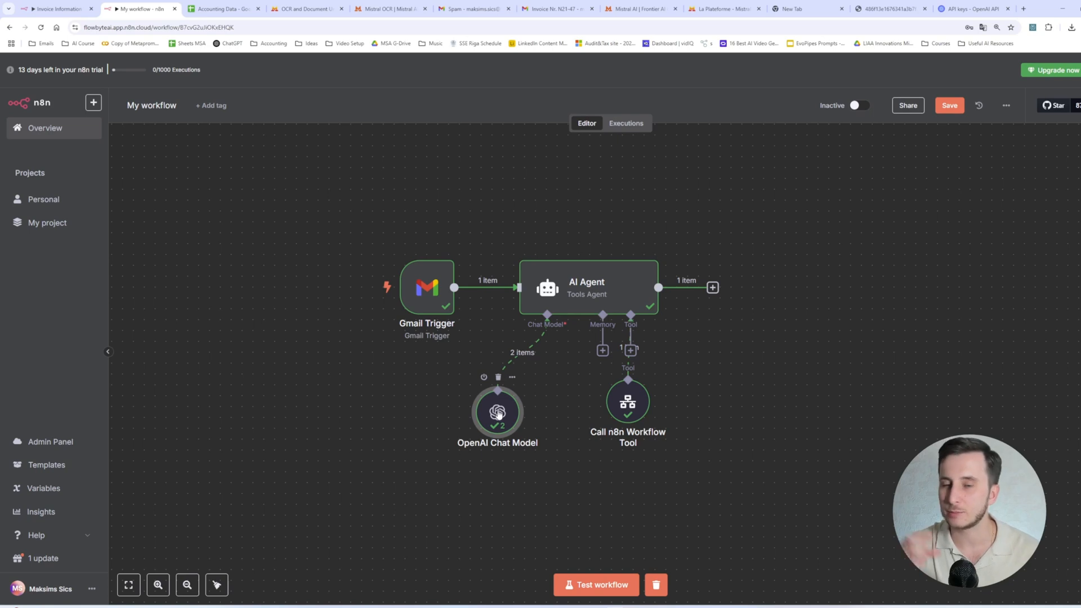